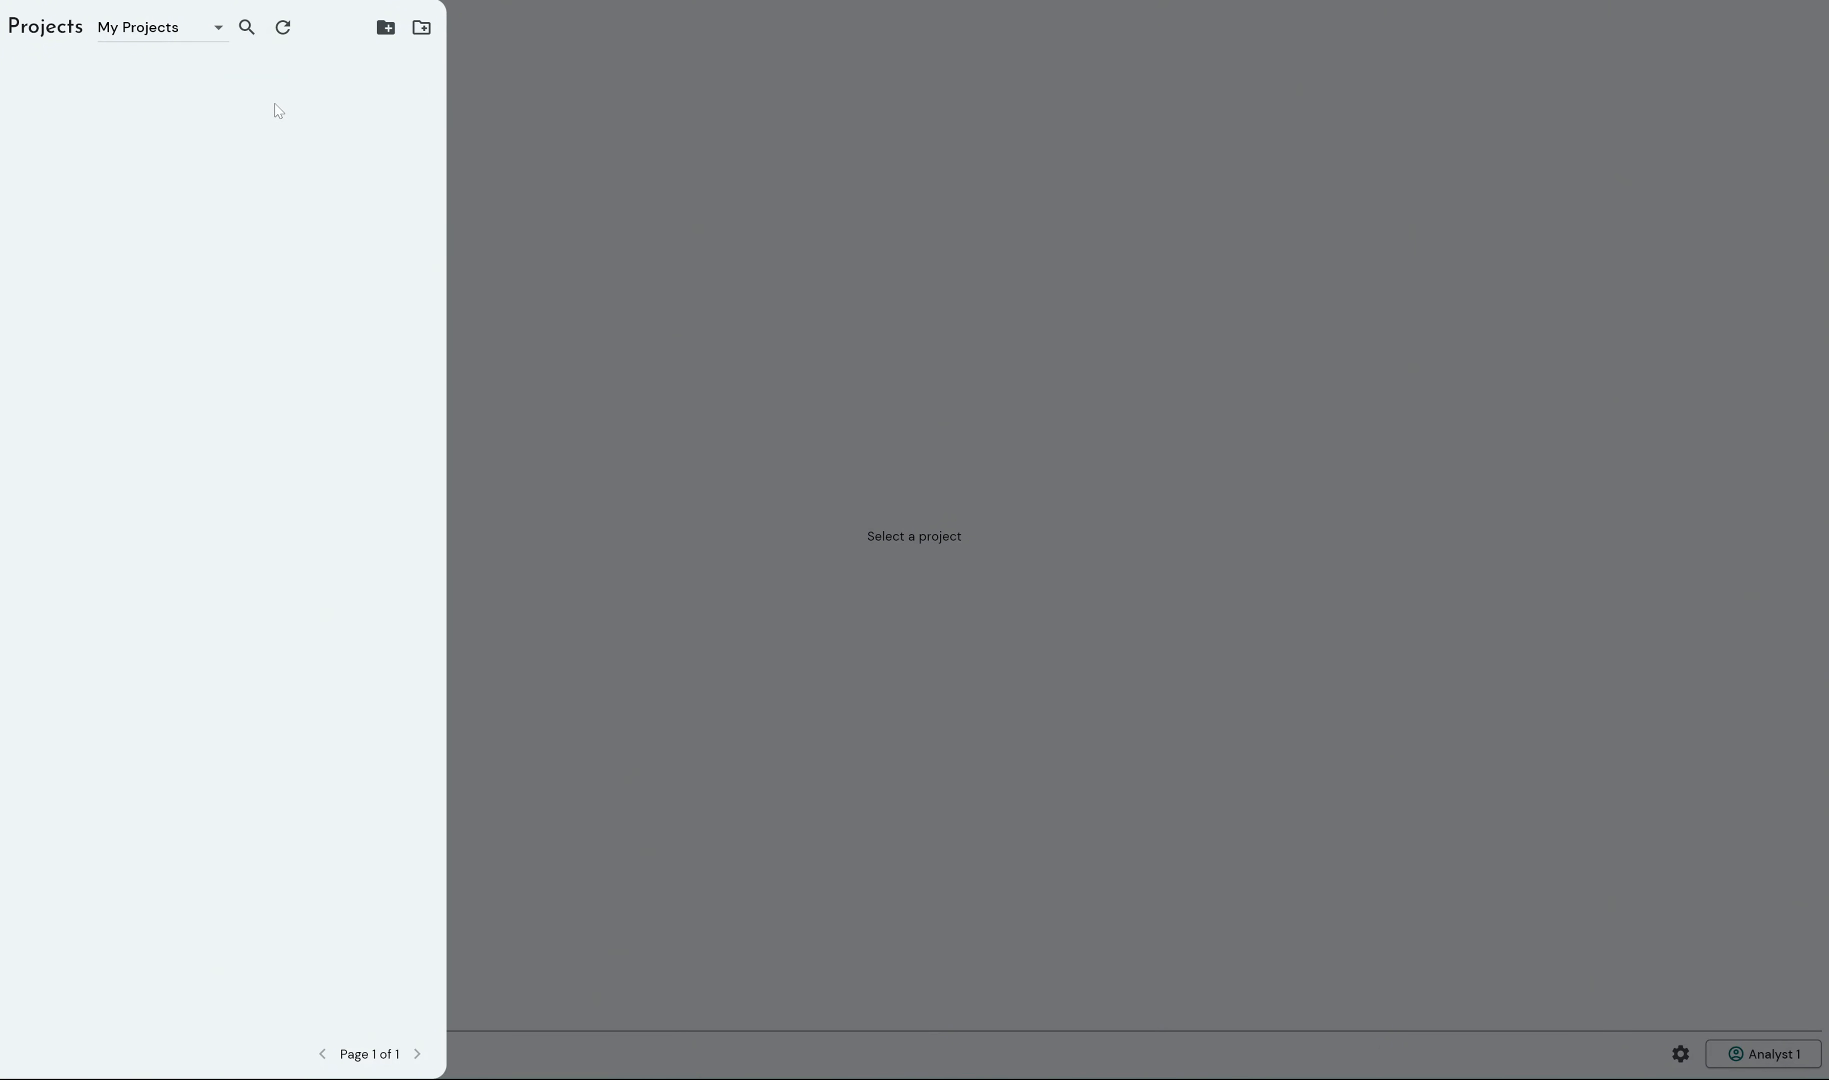
- Create a new project named Test 1 containing the image file 37-tni 20ul virus cells gel2.tif
click(385, 28)
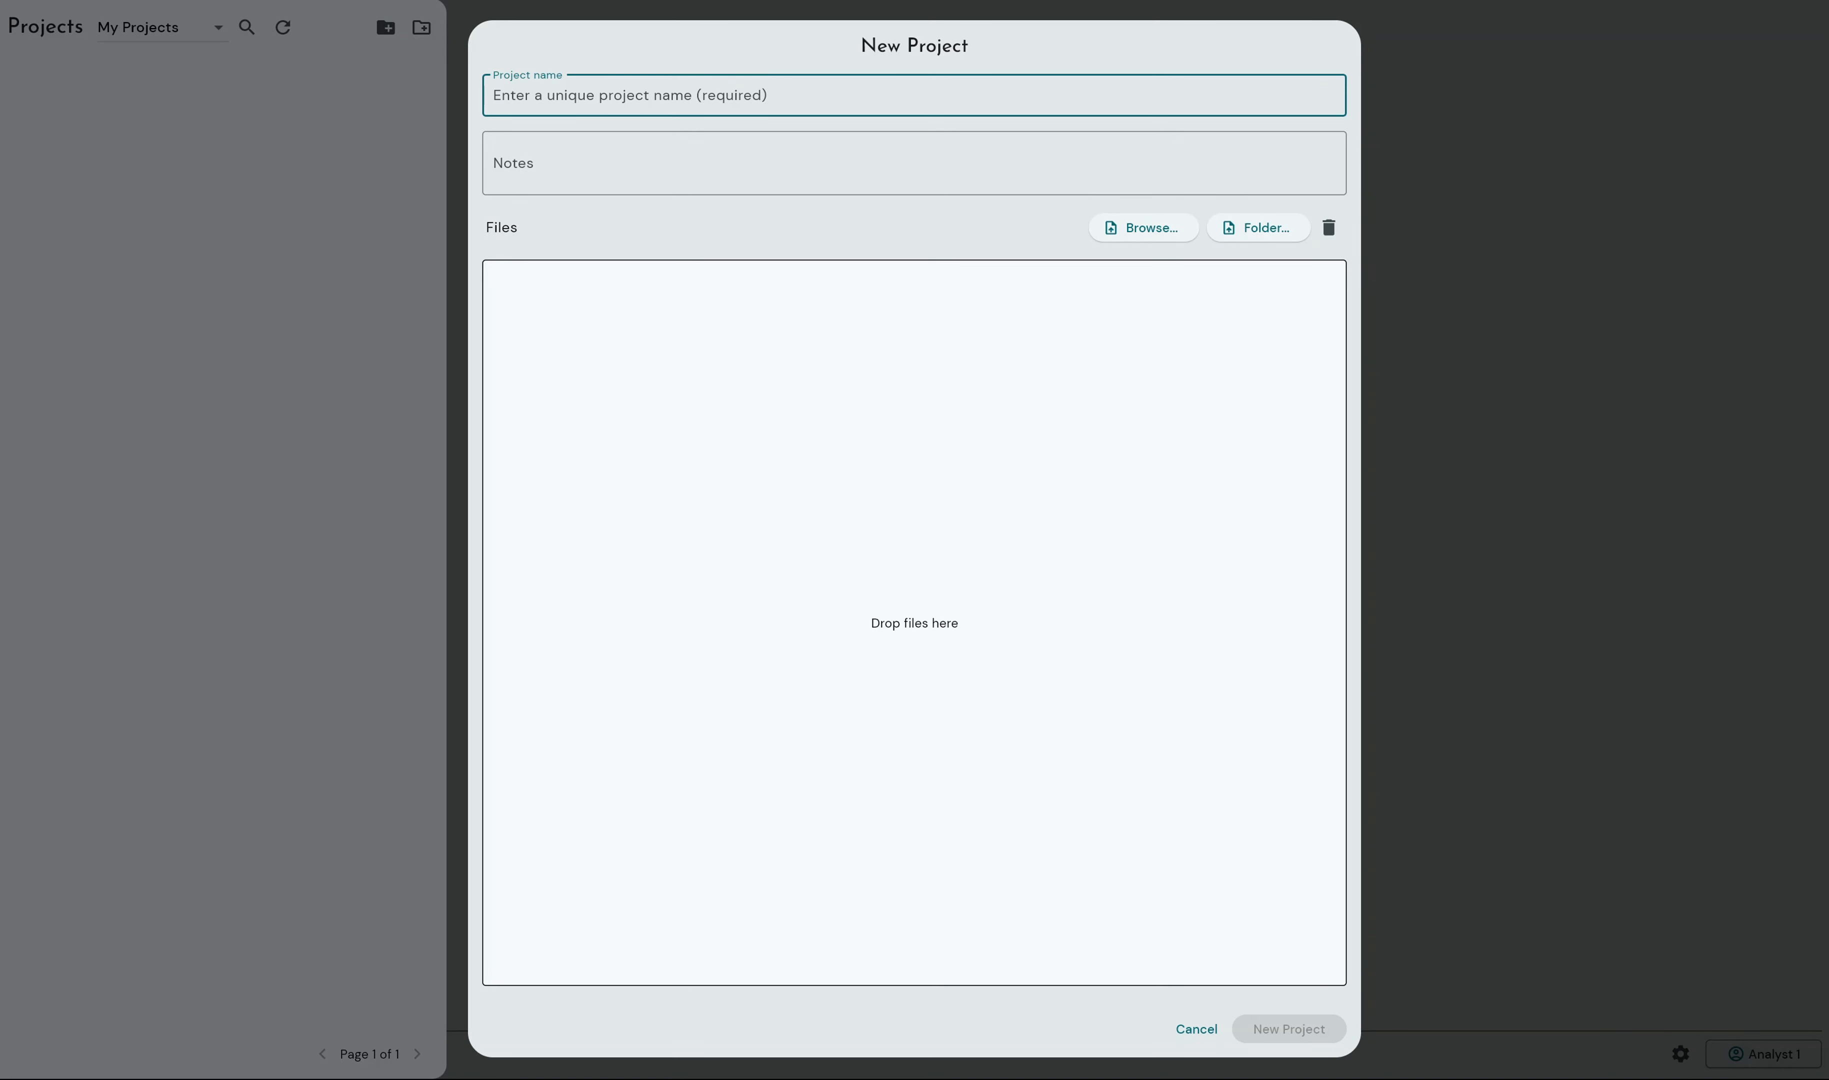
text(Test 1)
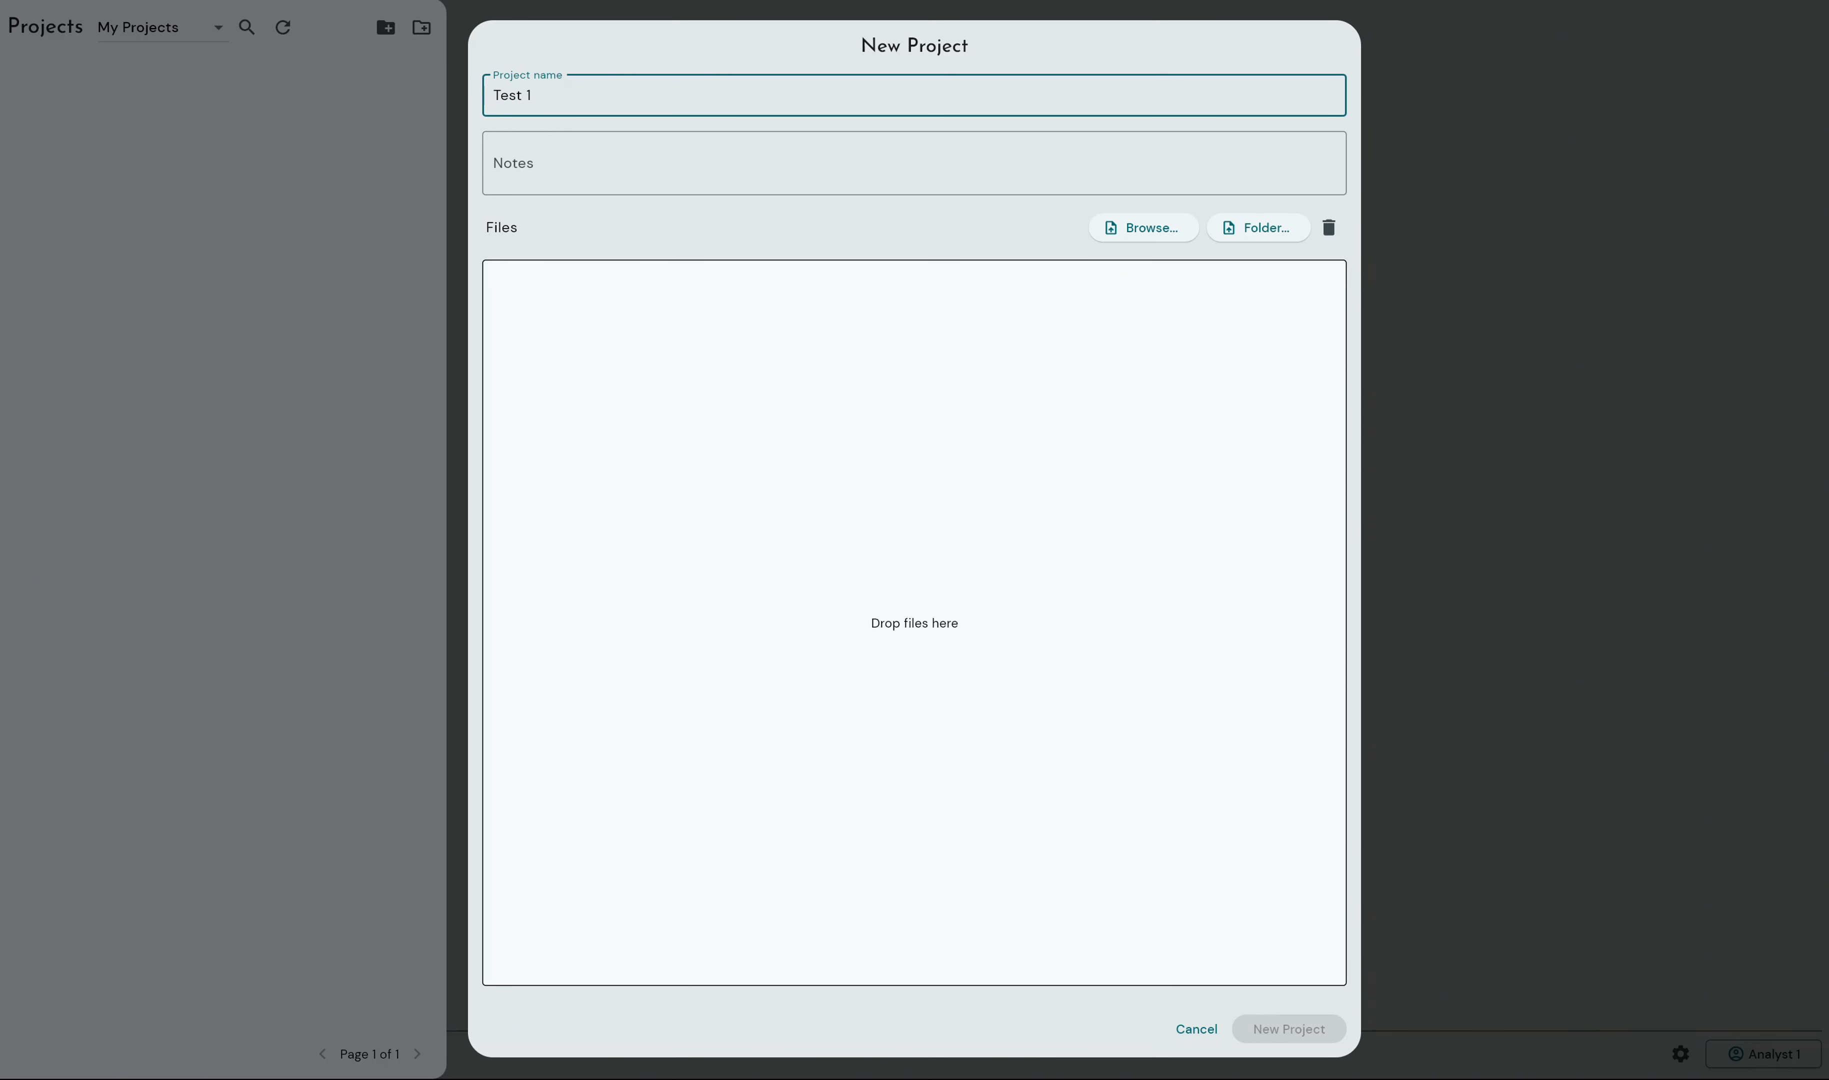
key(Tab)
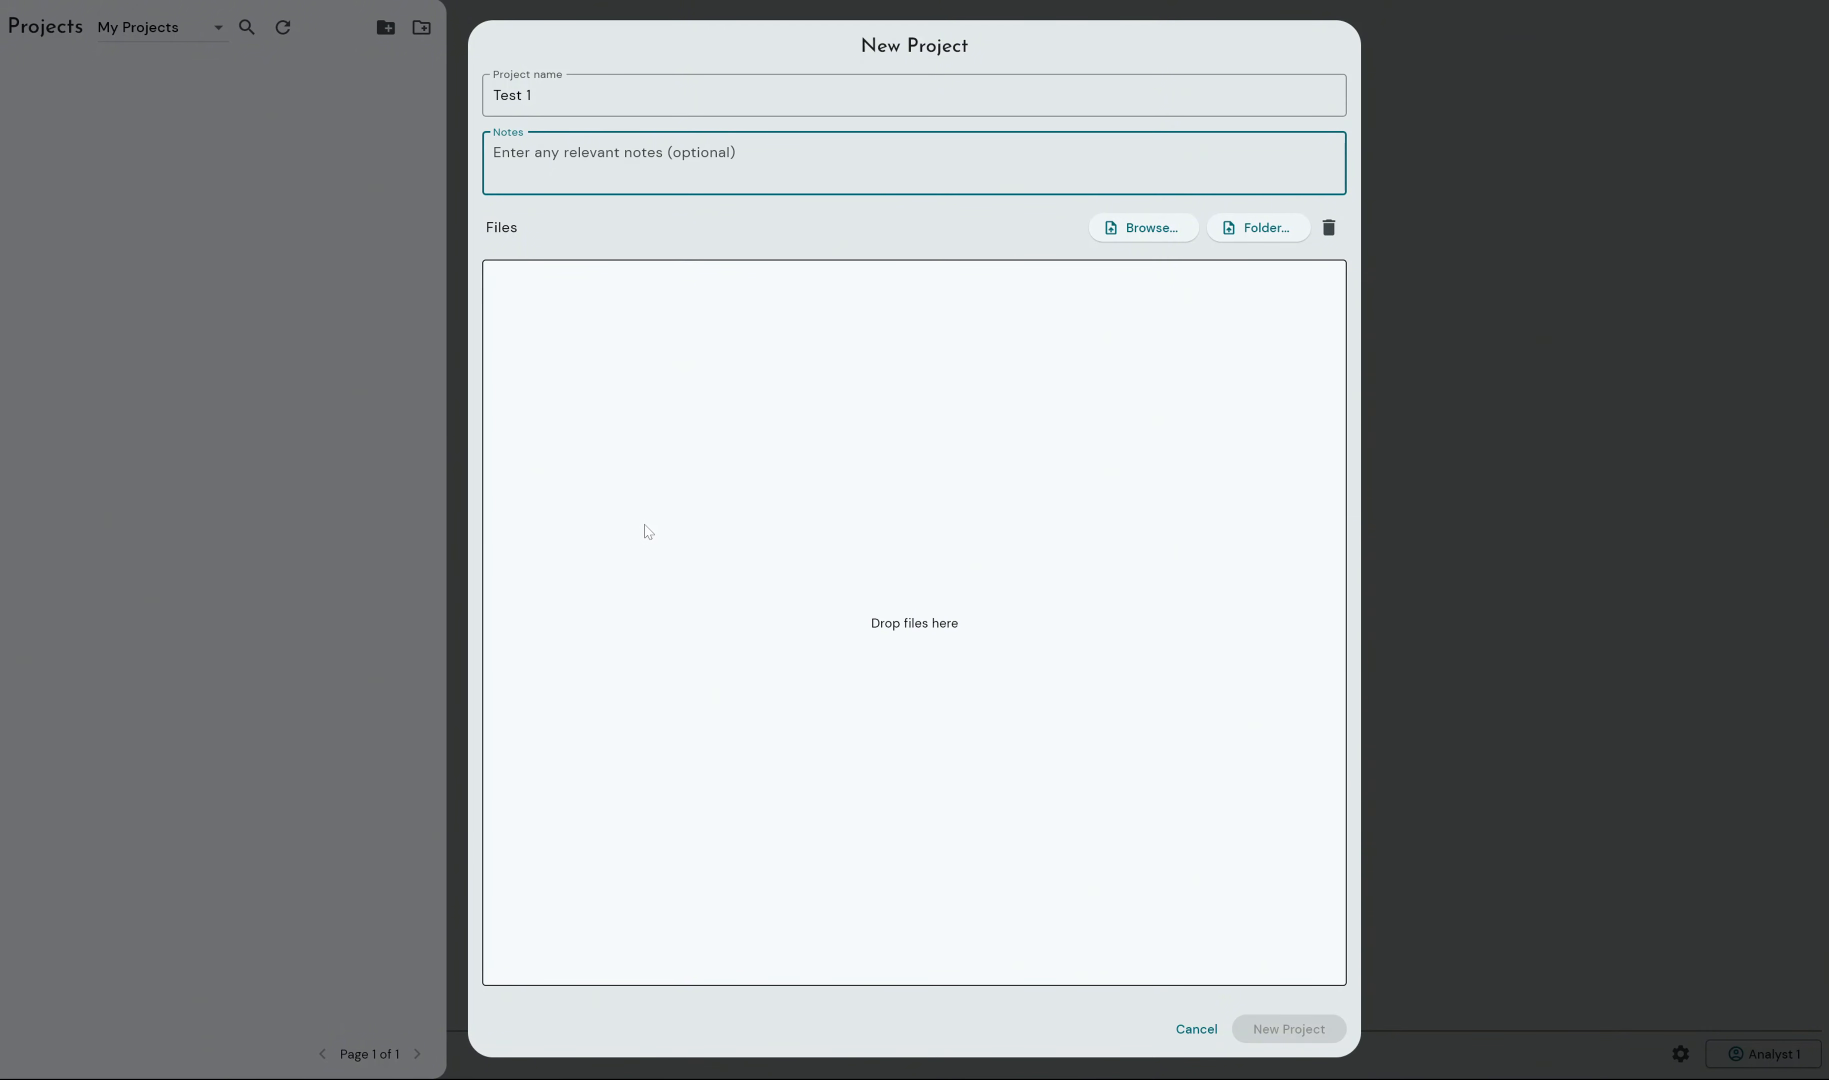
click(1145, 228)
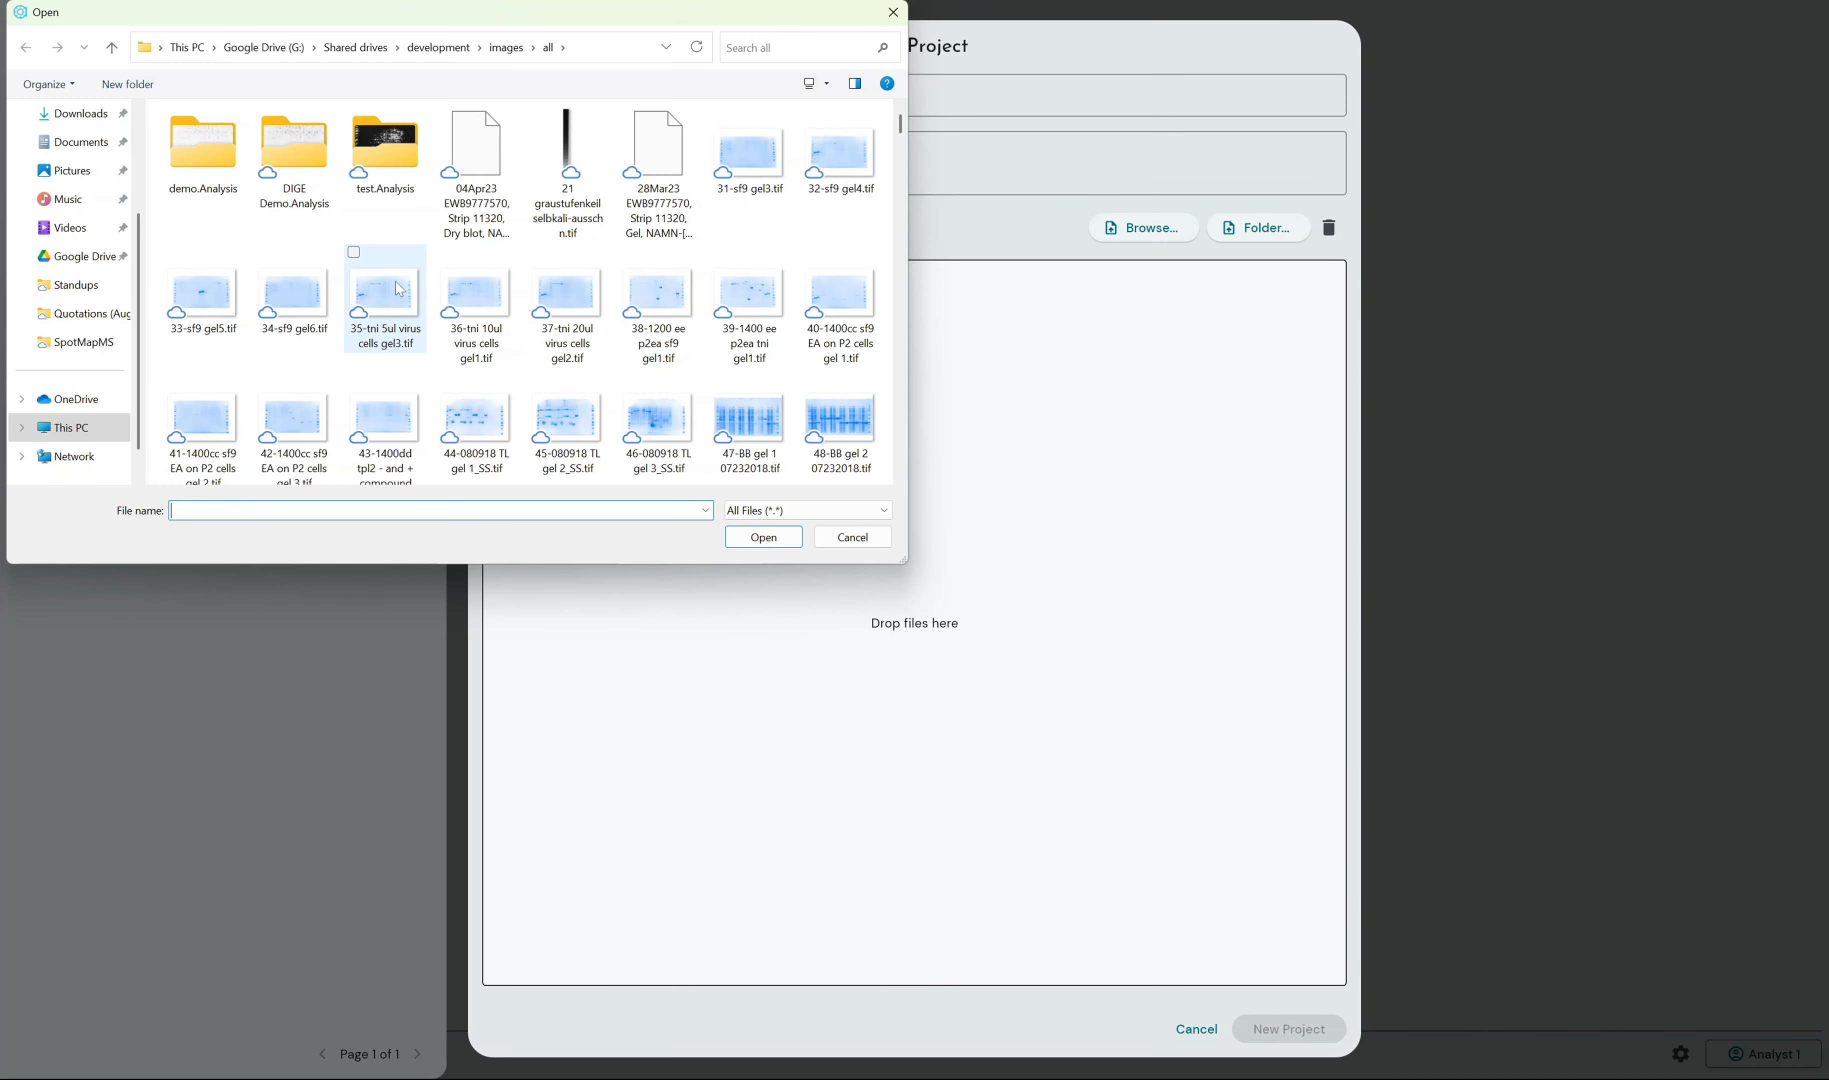
click(567, 304)
click(761, 536)
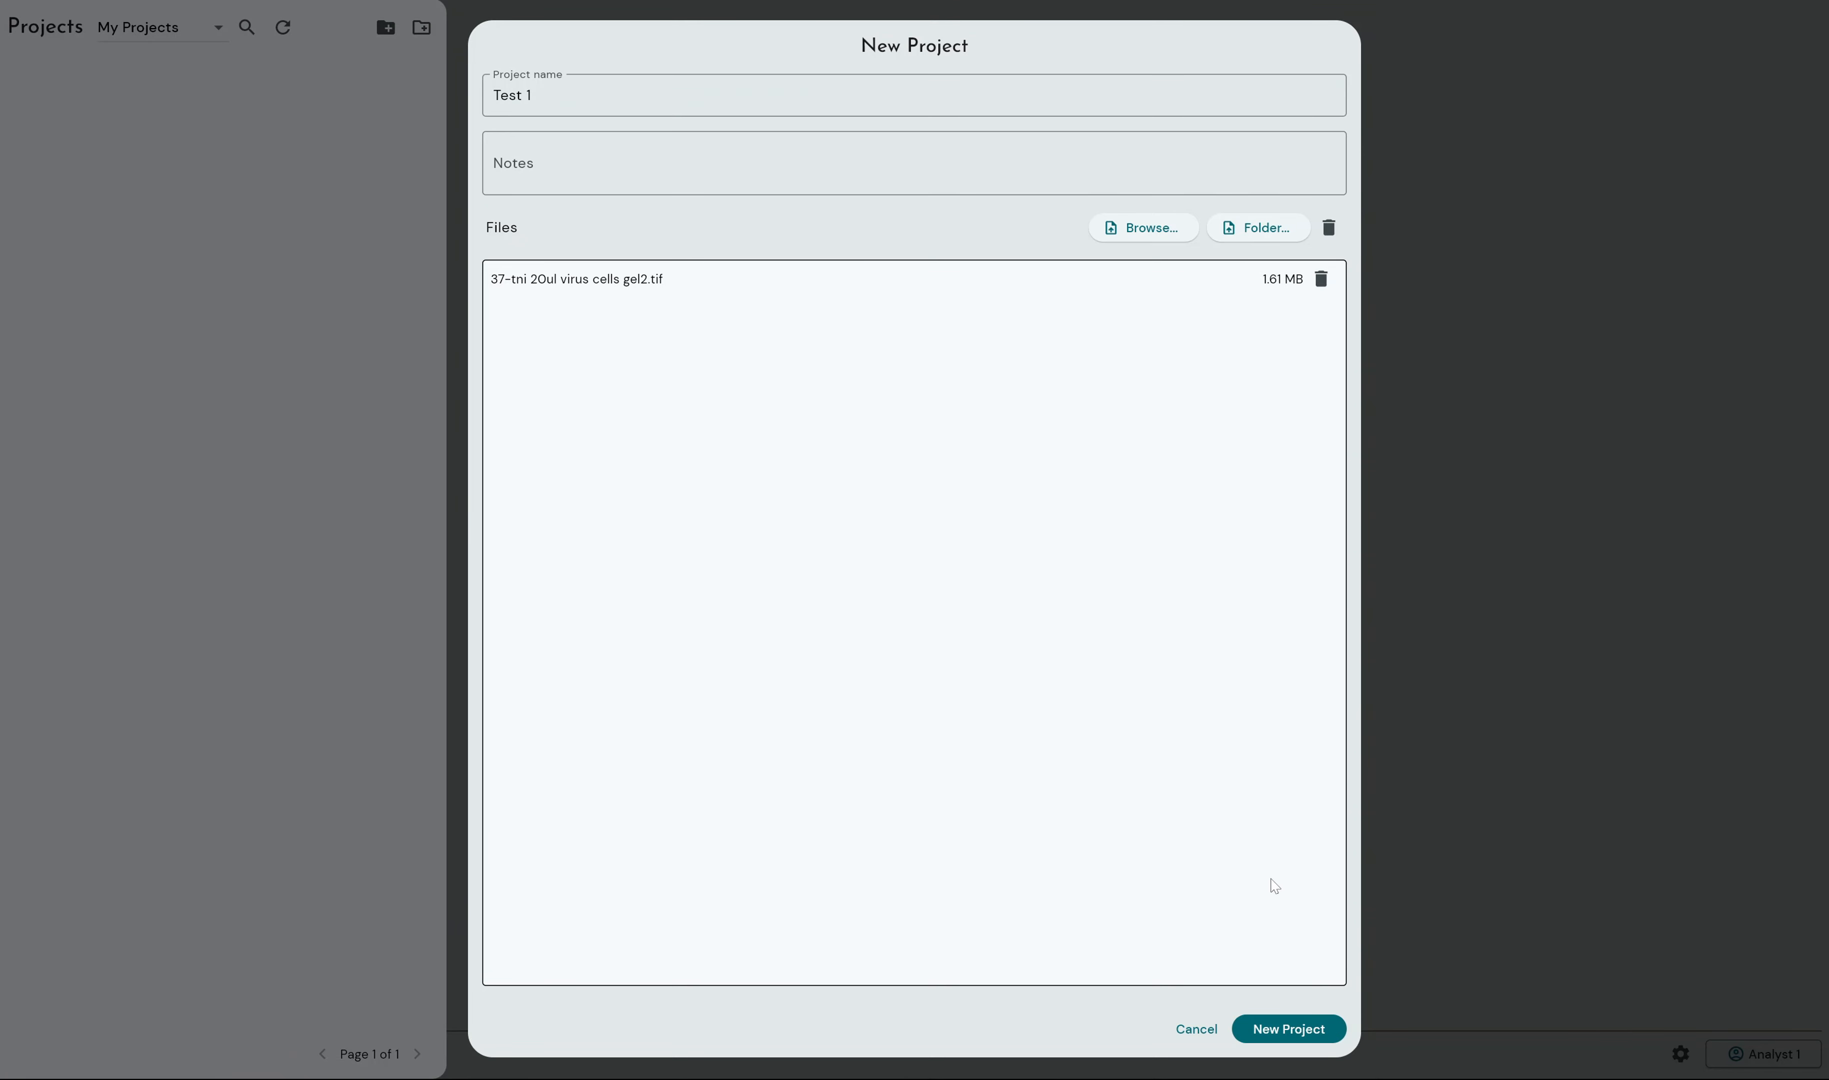
click(1290, 1031)
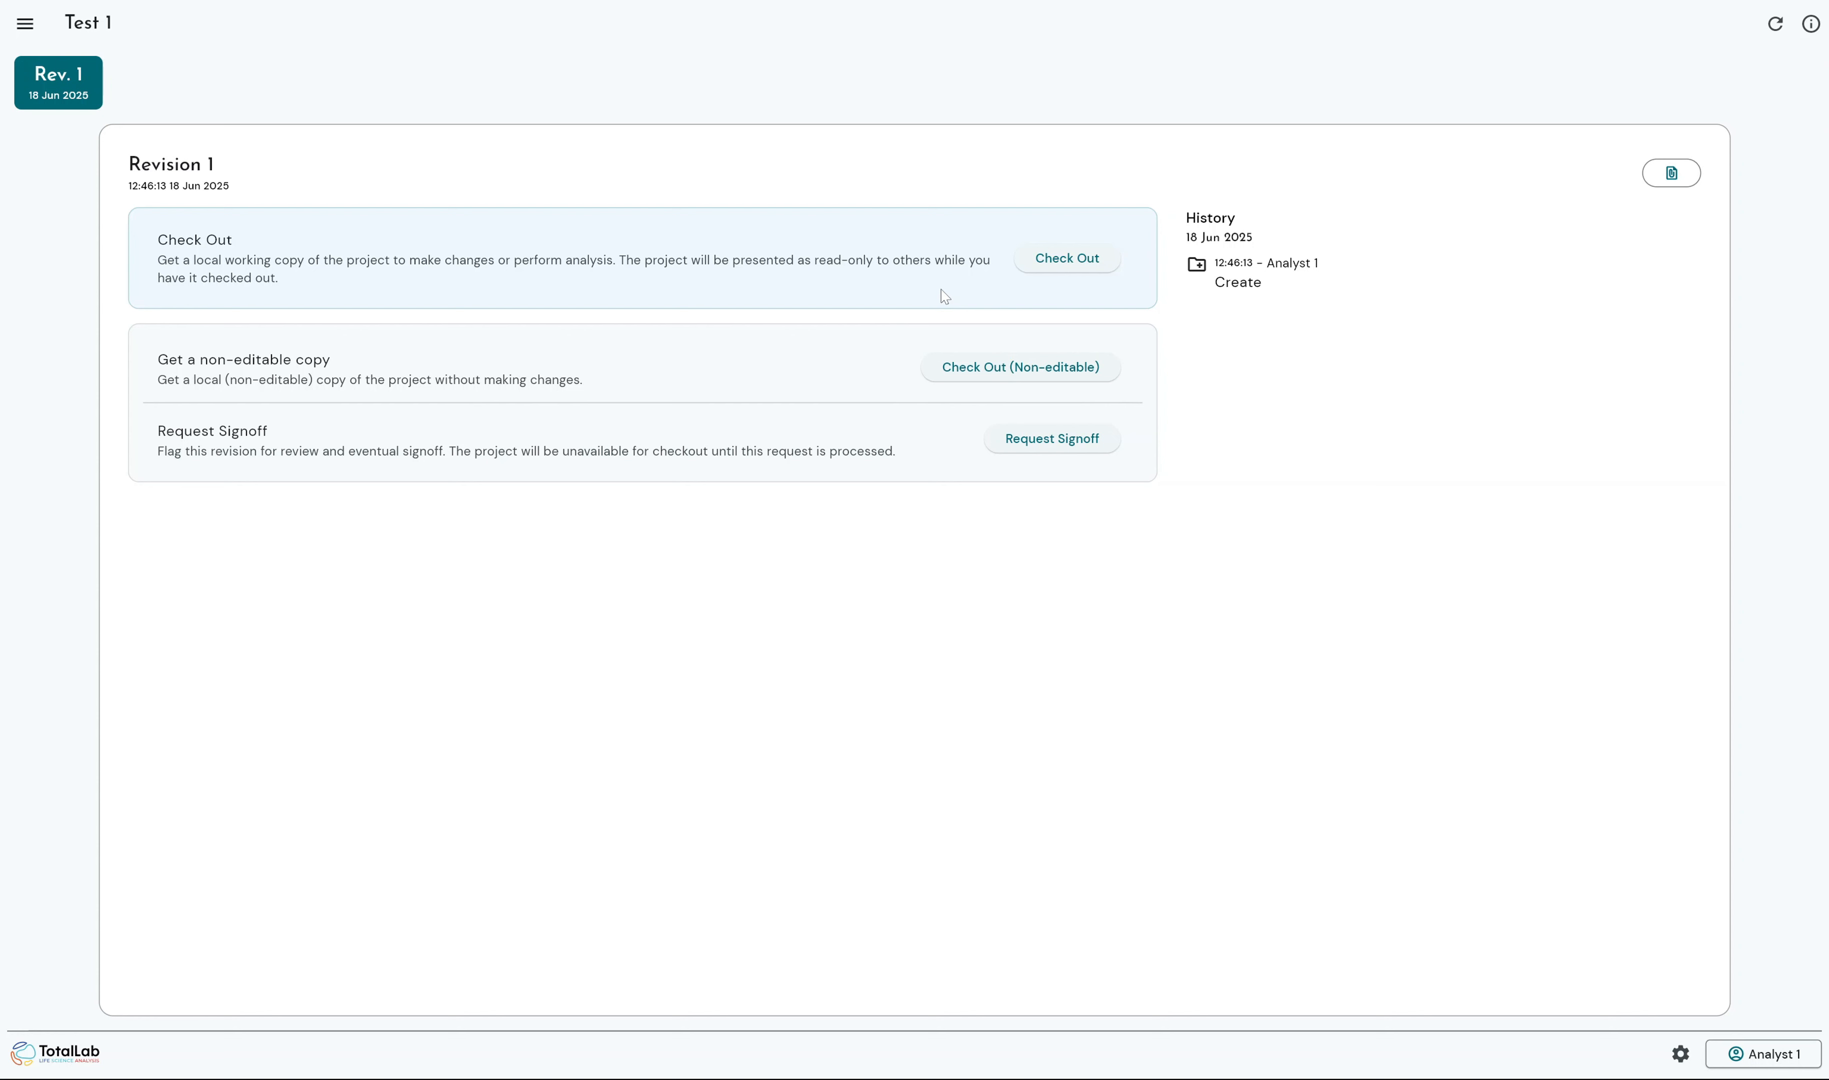
- Check out Revision 1 of the Test 1 project and start its analysis in Phoretix1D
click(1046, 250)
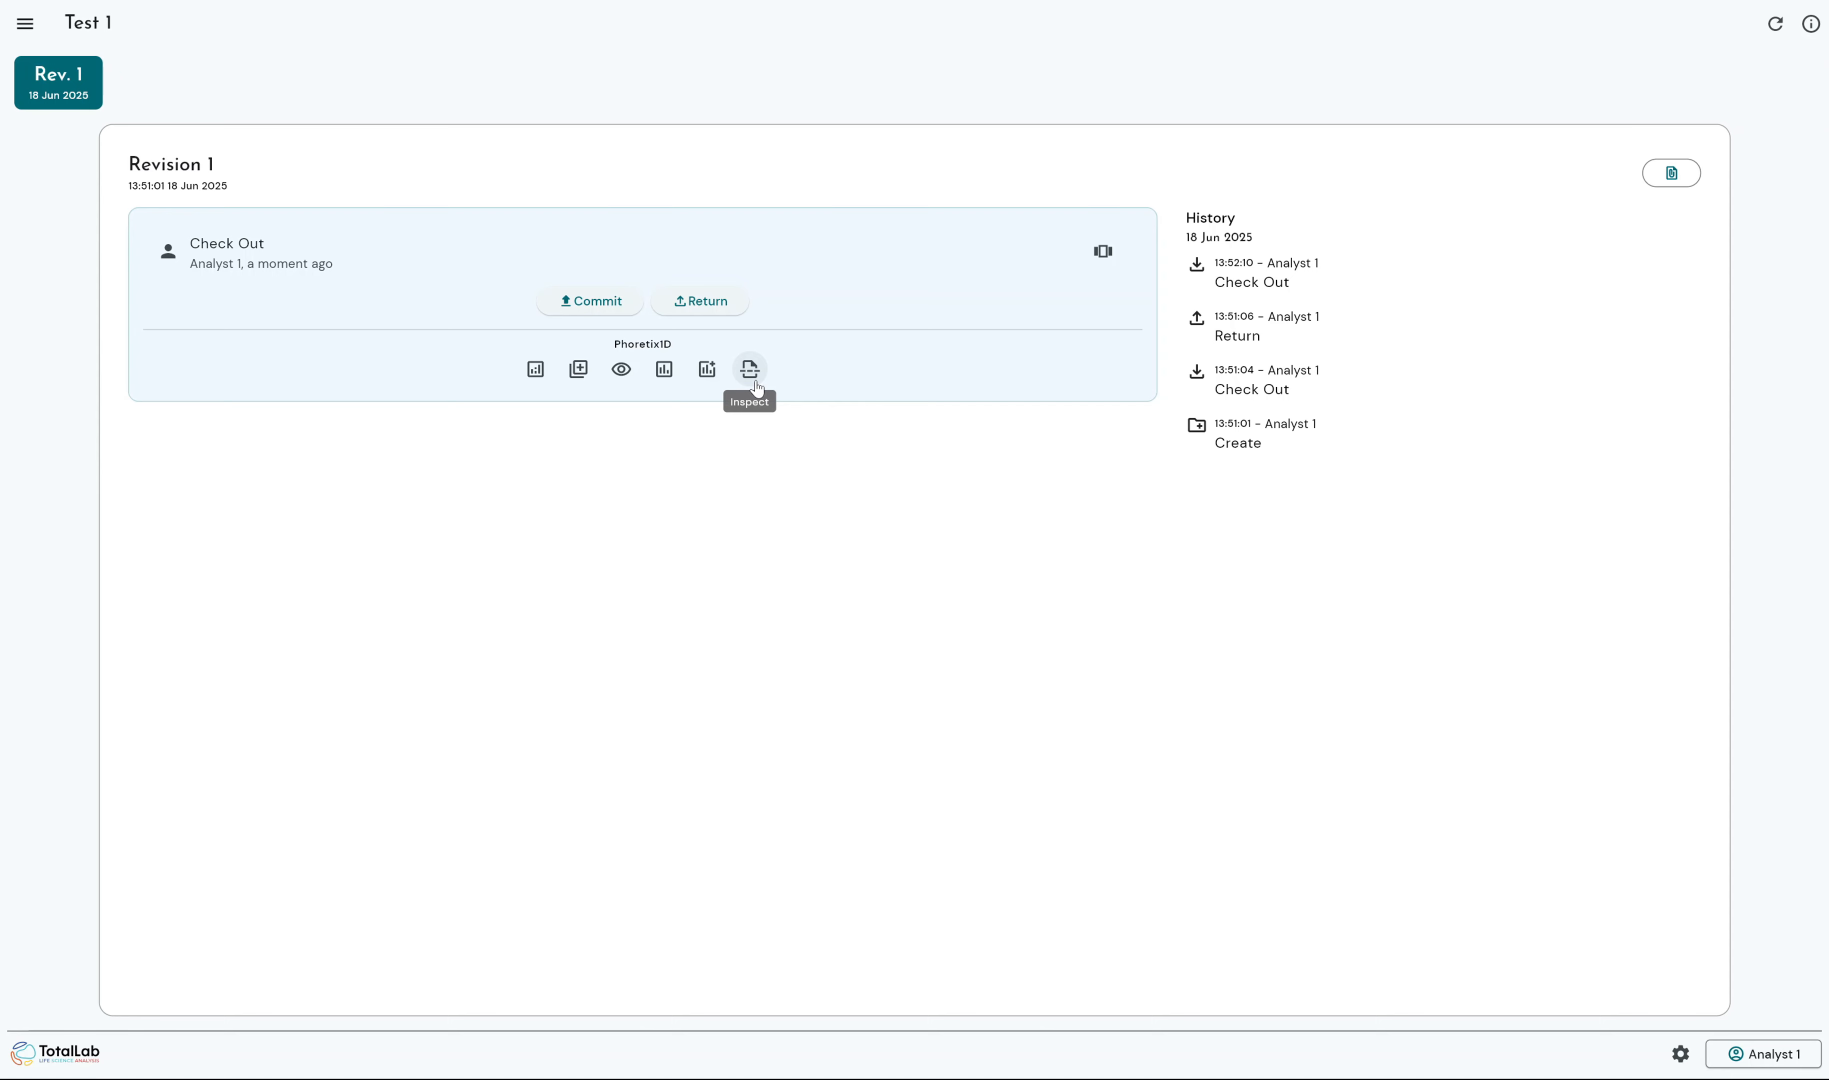
click(536, 371)
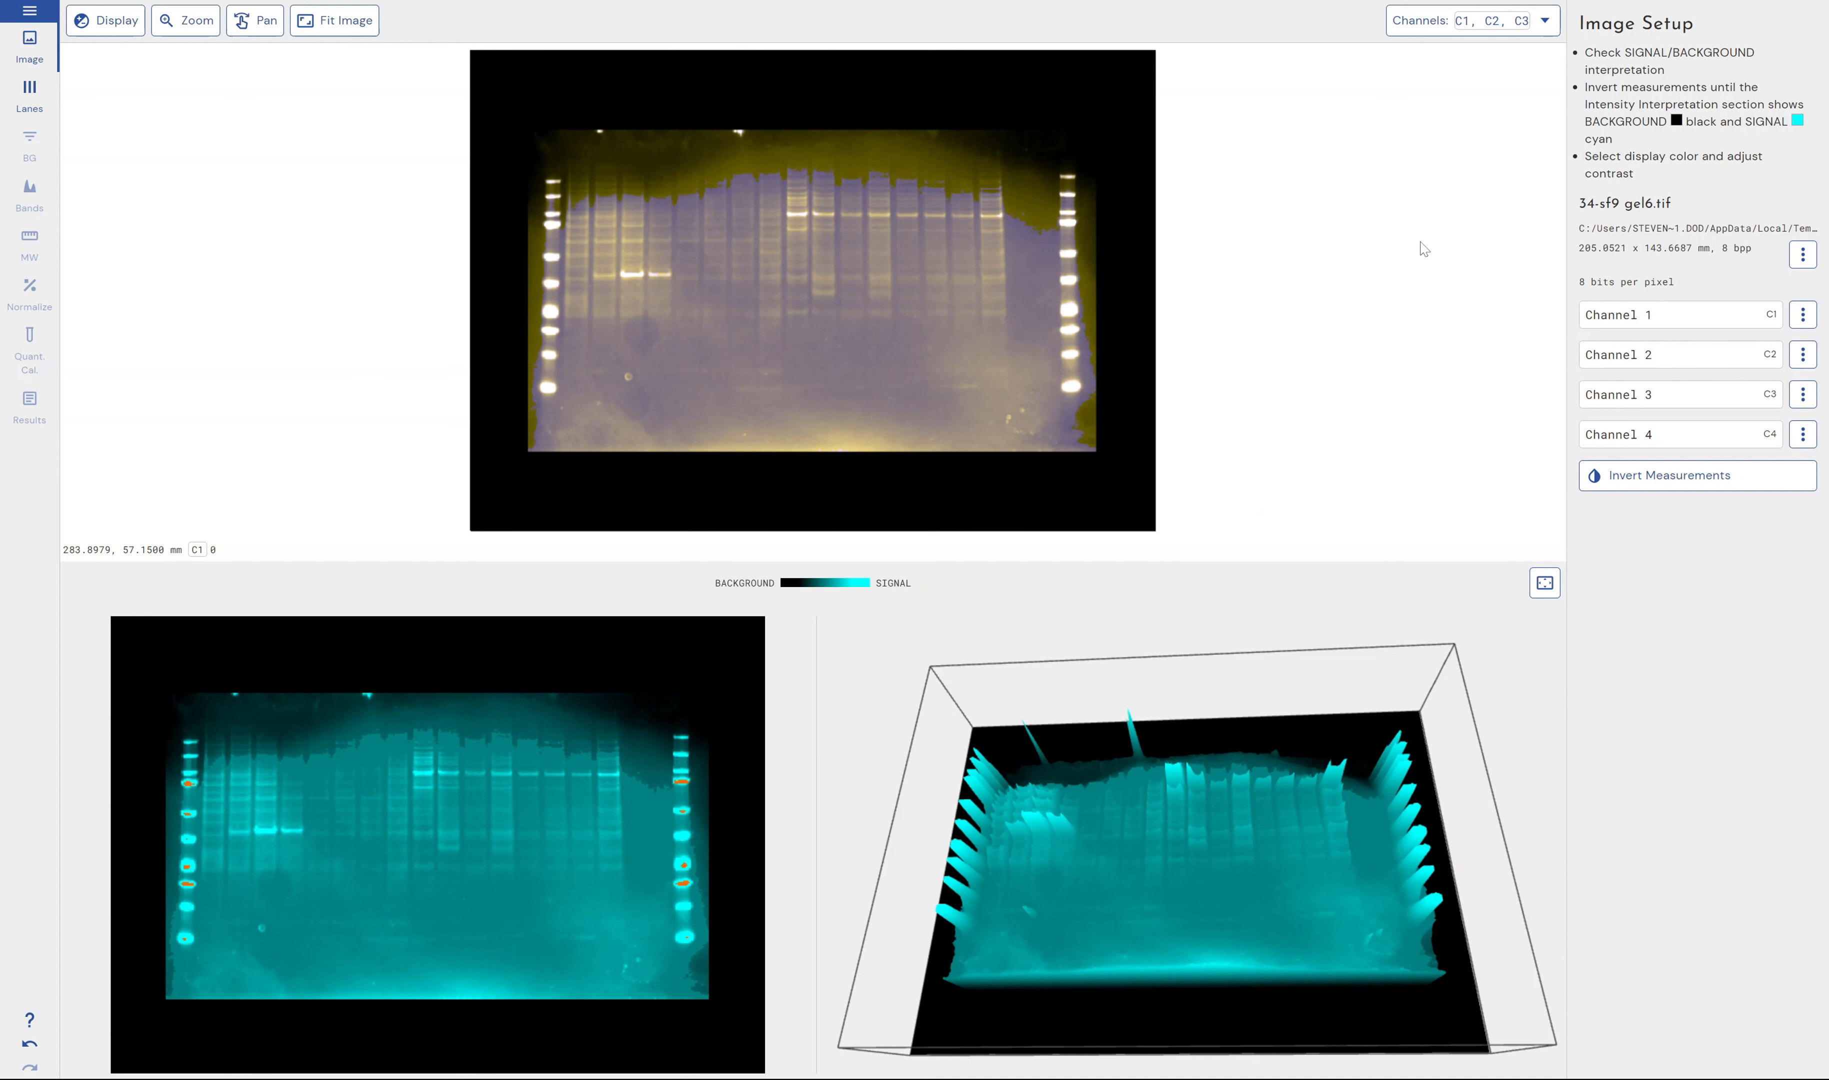
click(32, 14)
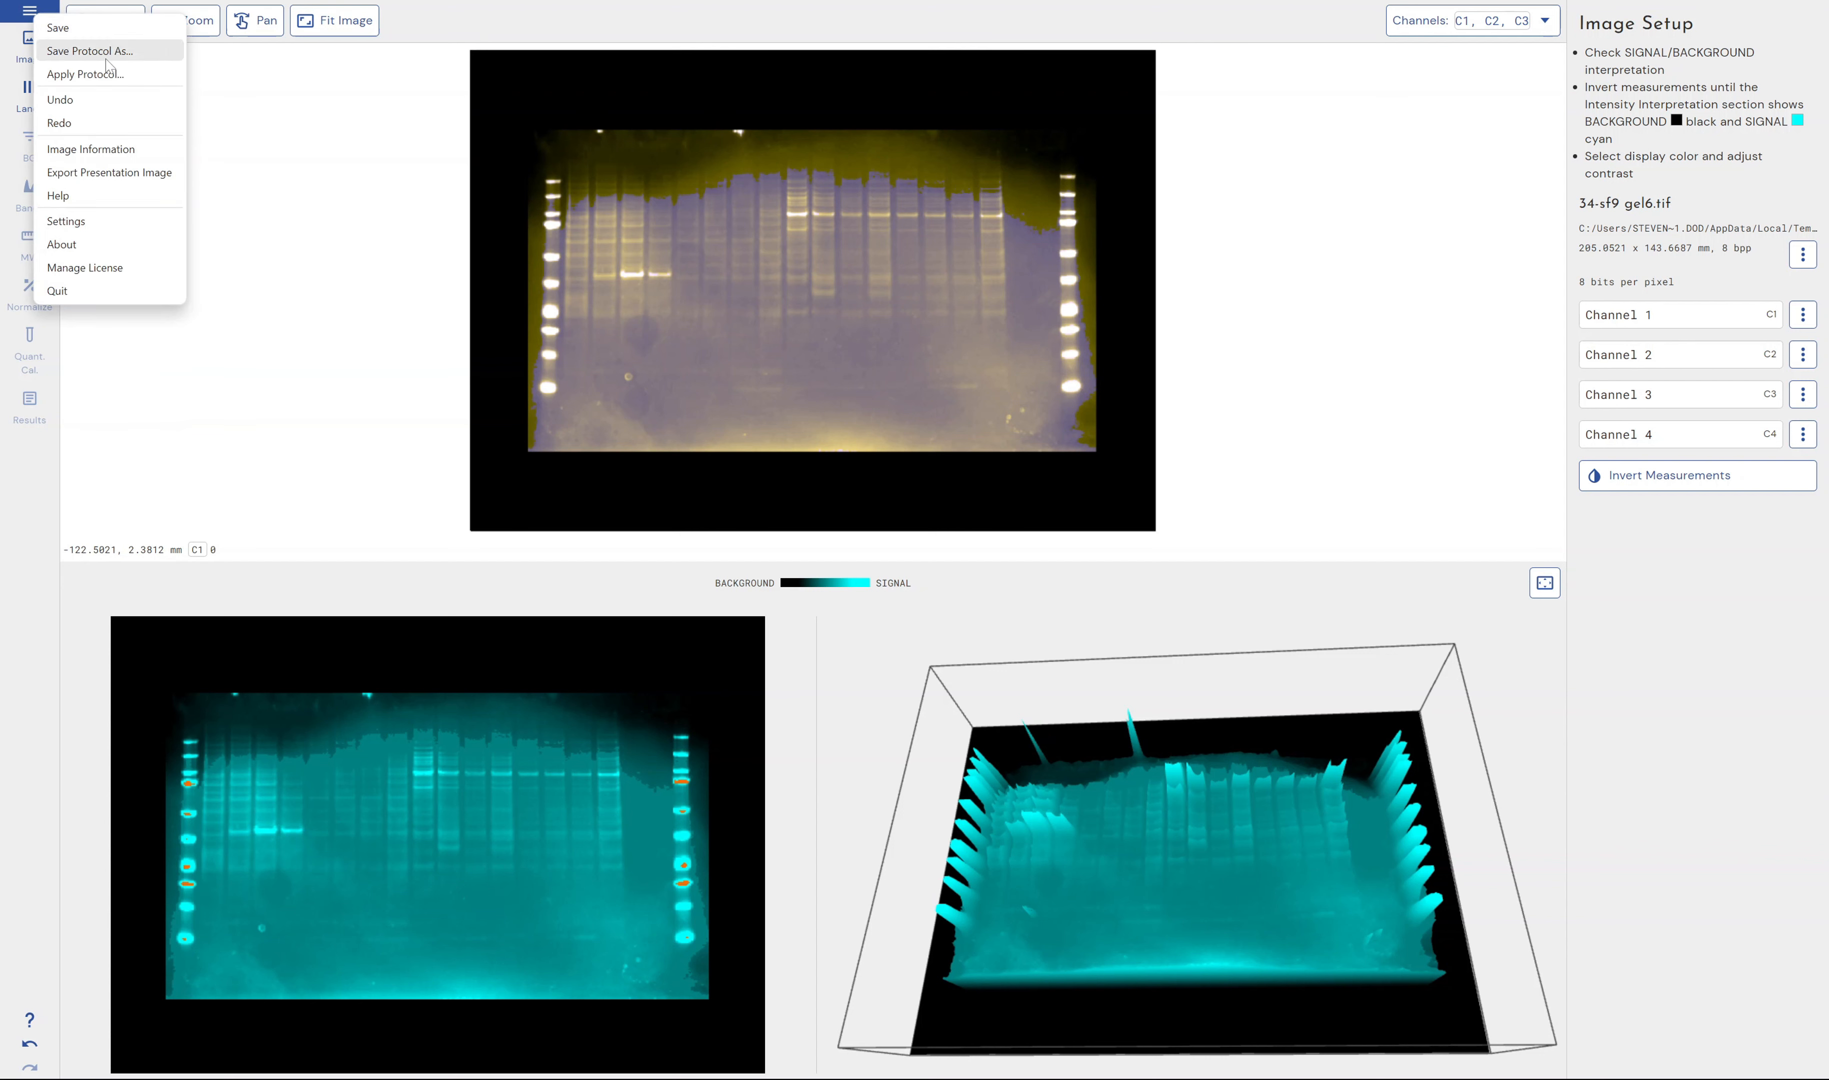
click(350, 190)
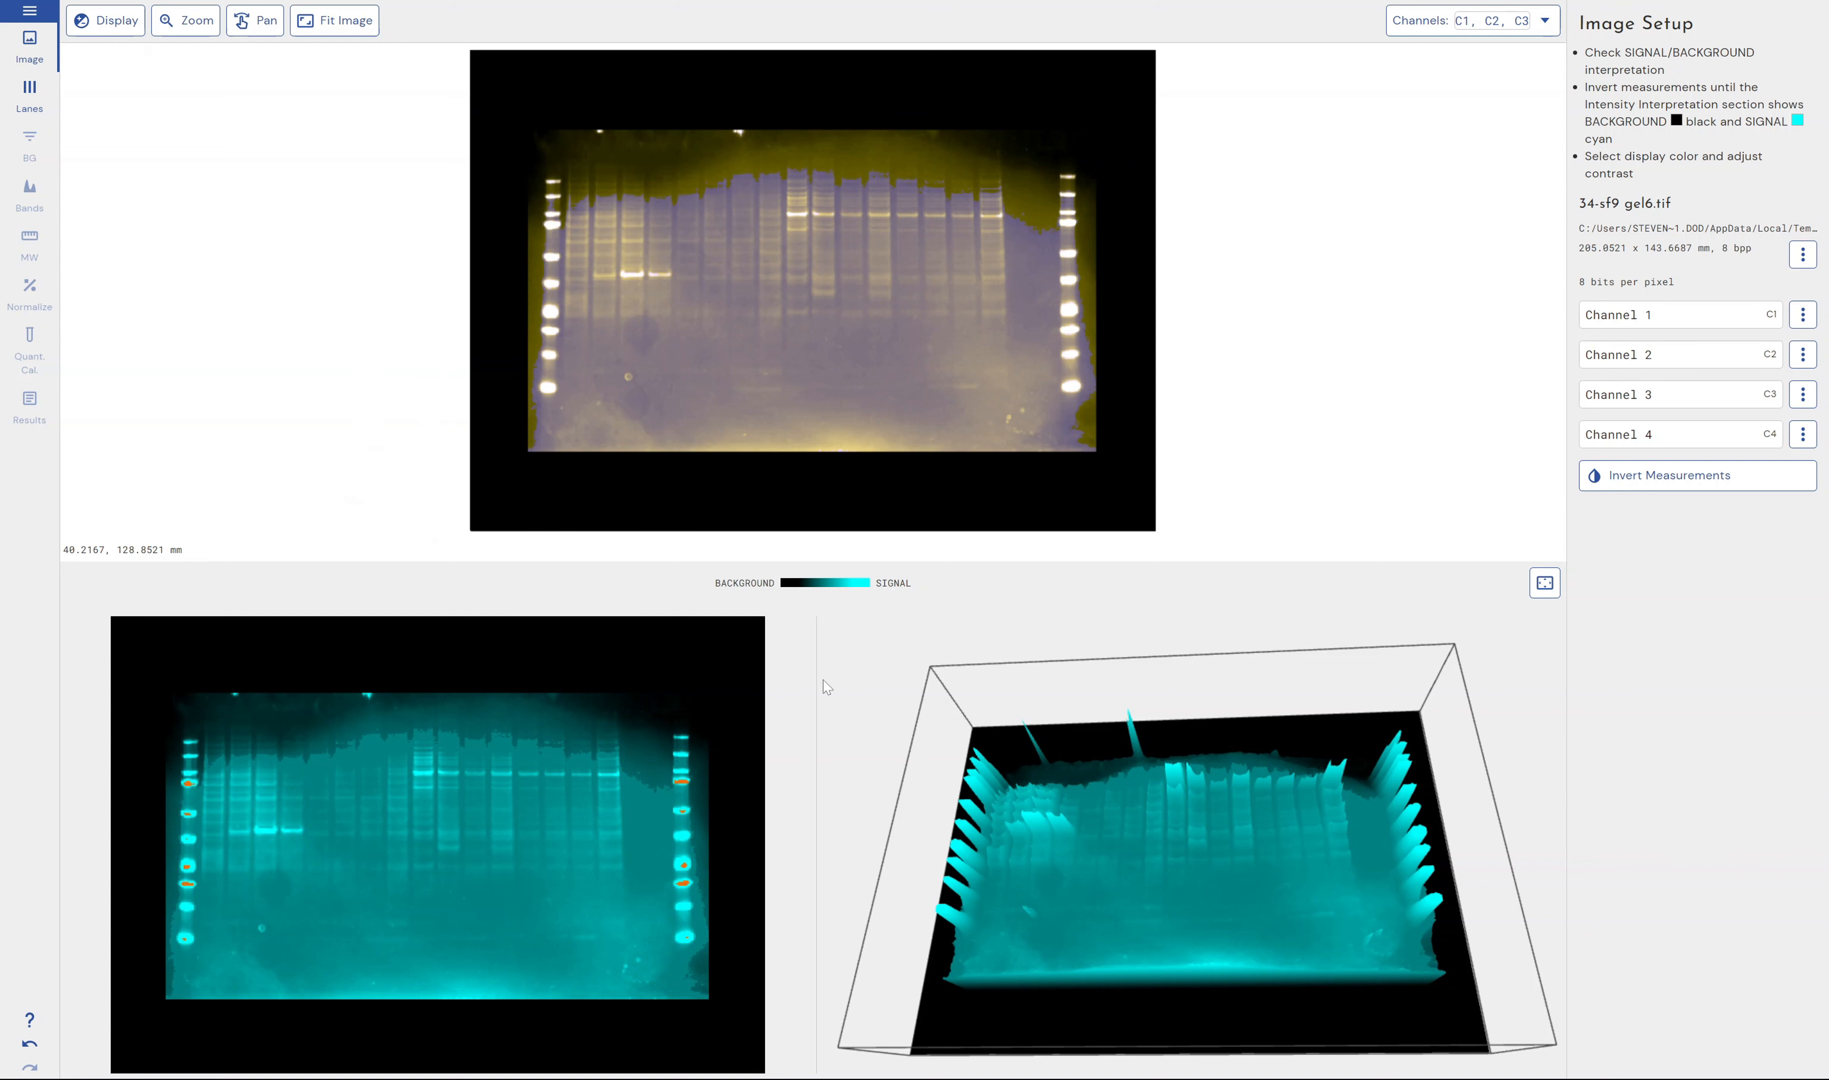
drag(1013, 801, 1020, 817)
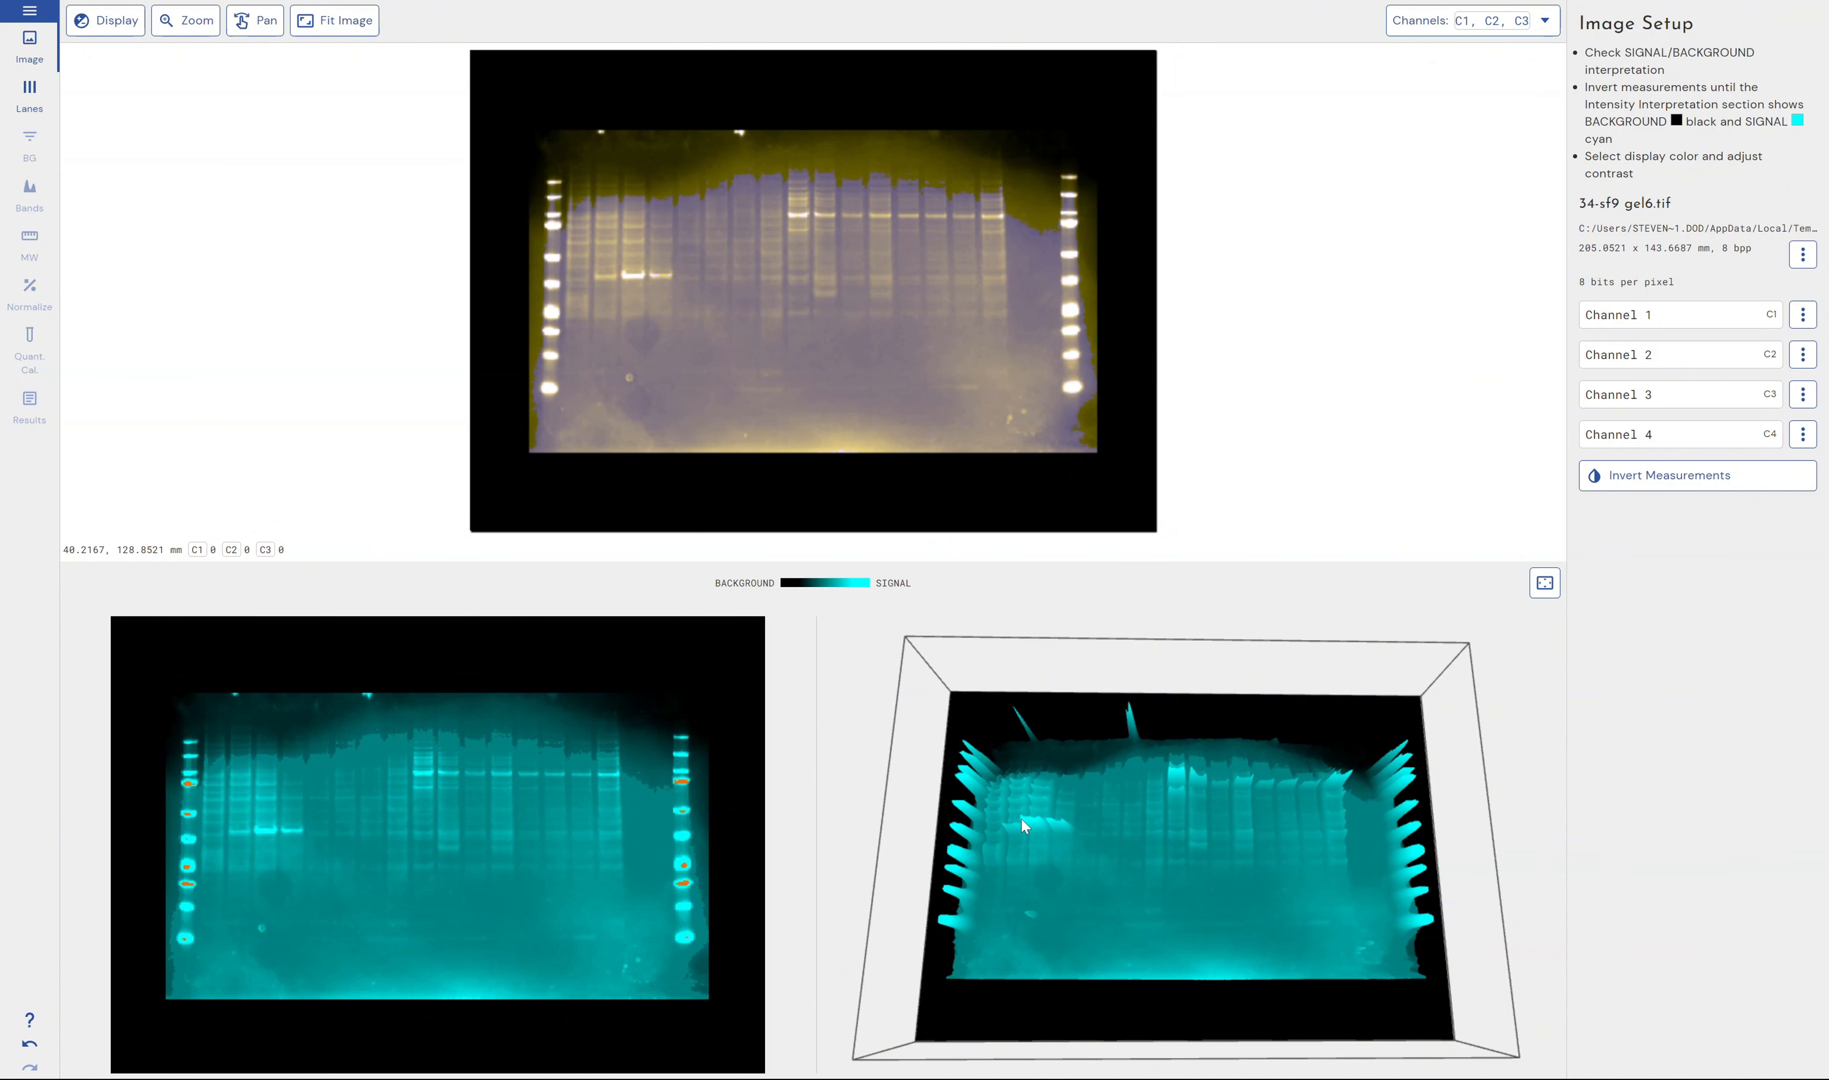
drag(1048, 819, 1050, 814)
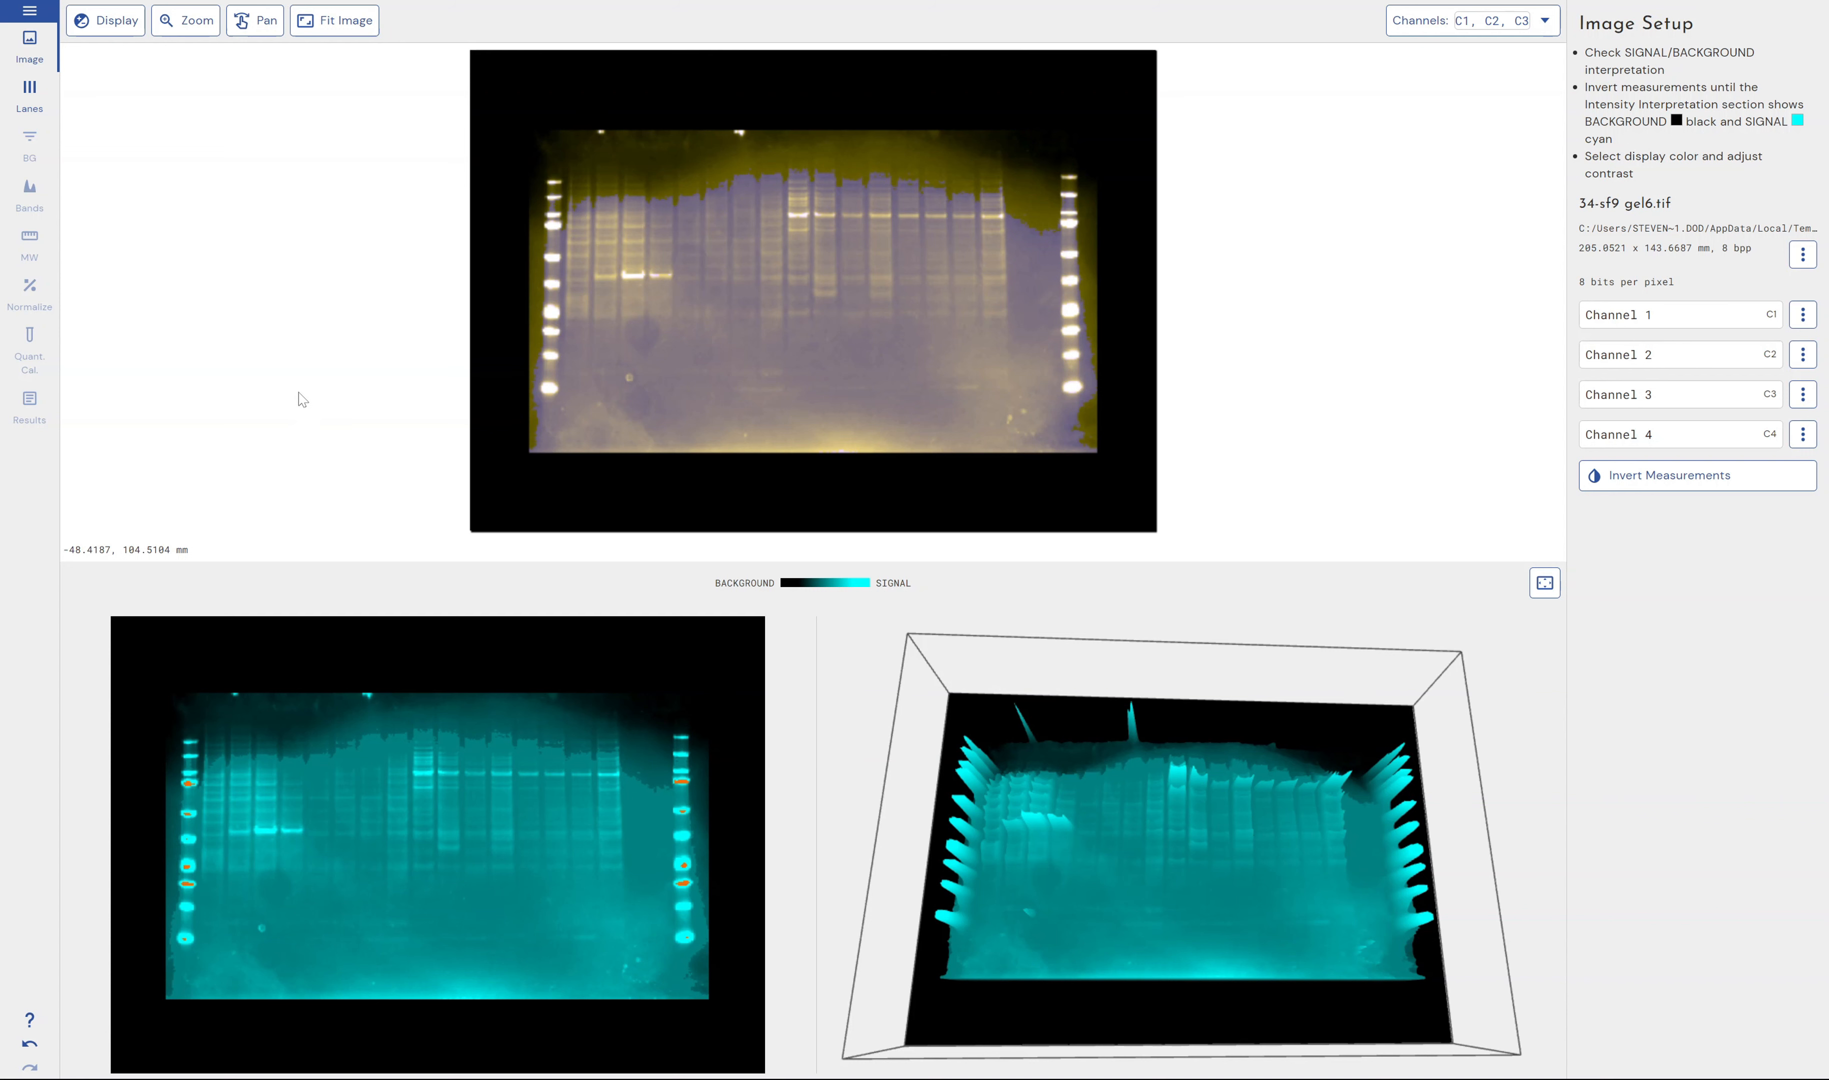
- Go to lane definition and limit the displayed image to Channel 1 by hiding Channels 2 and 3
click(29, 92)
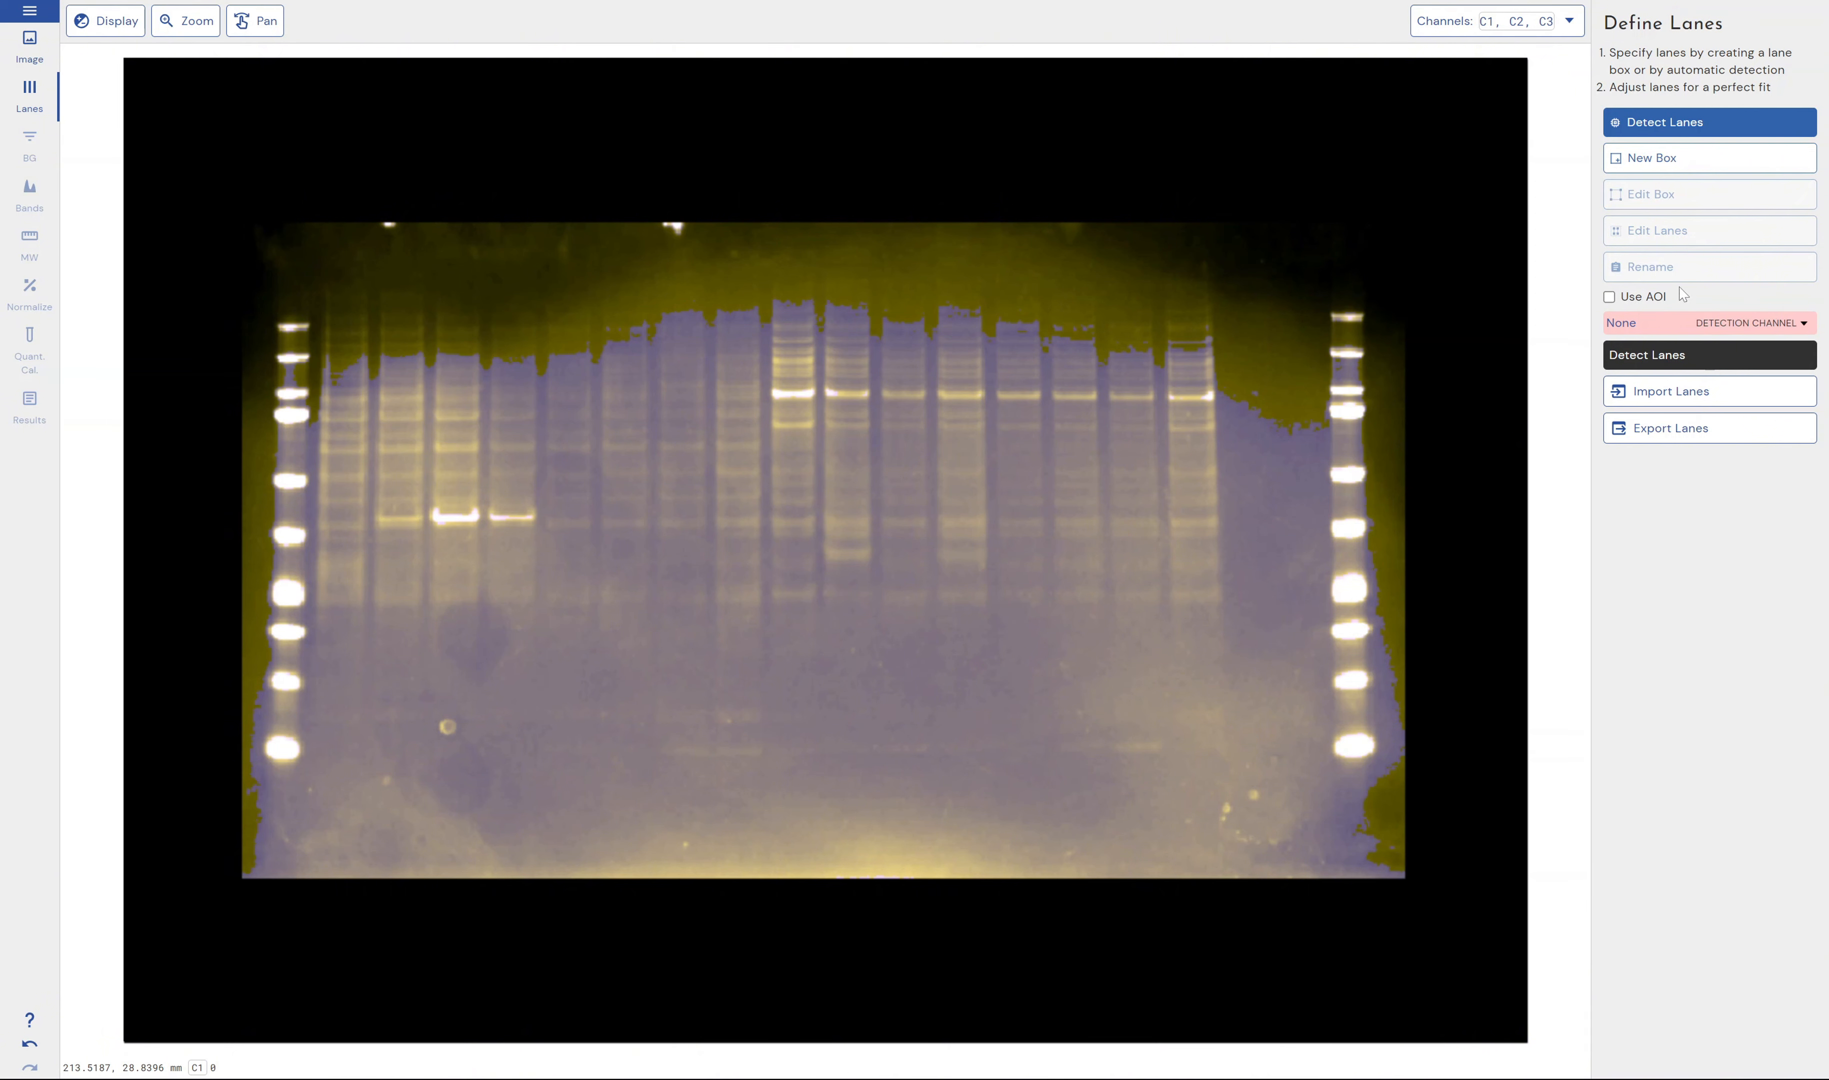
click(1569, 29)
click(1571, 28)
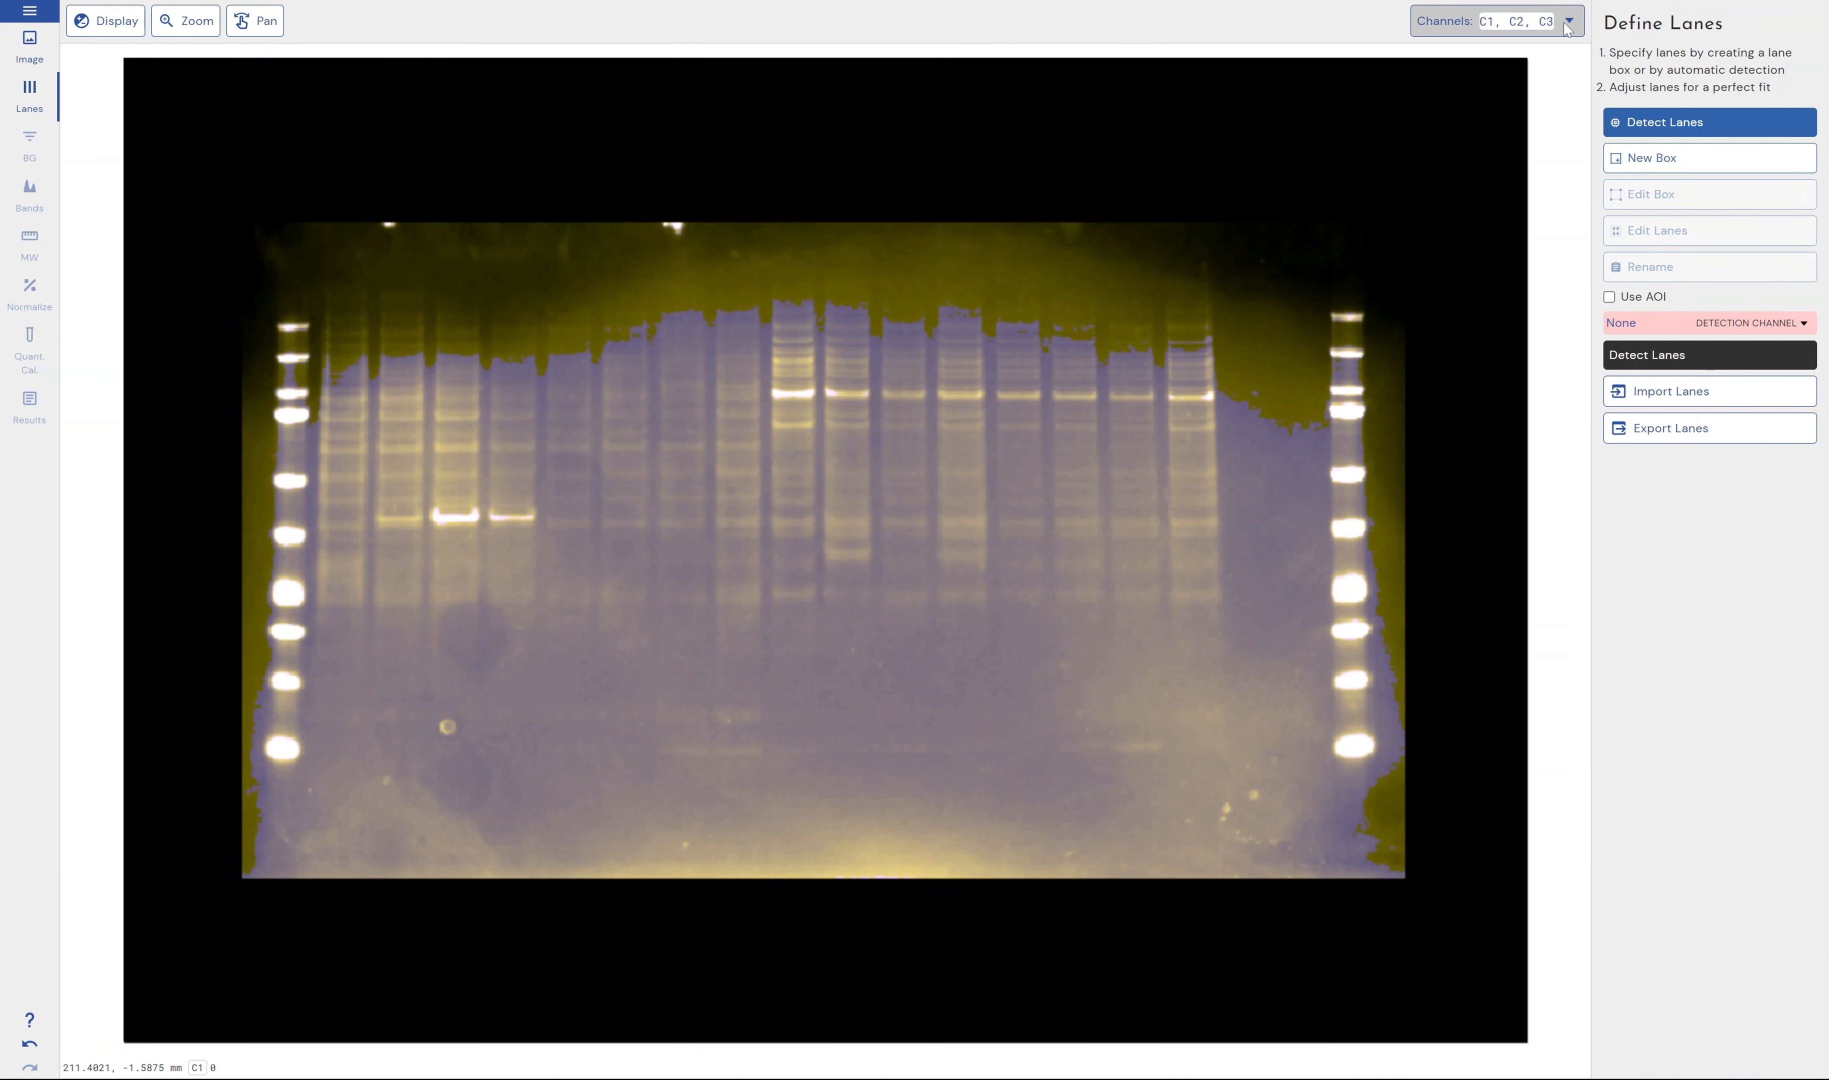
click(1570, 28)
click(1437, 174)
click(1437, 137)
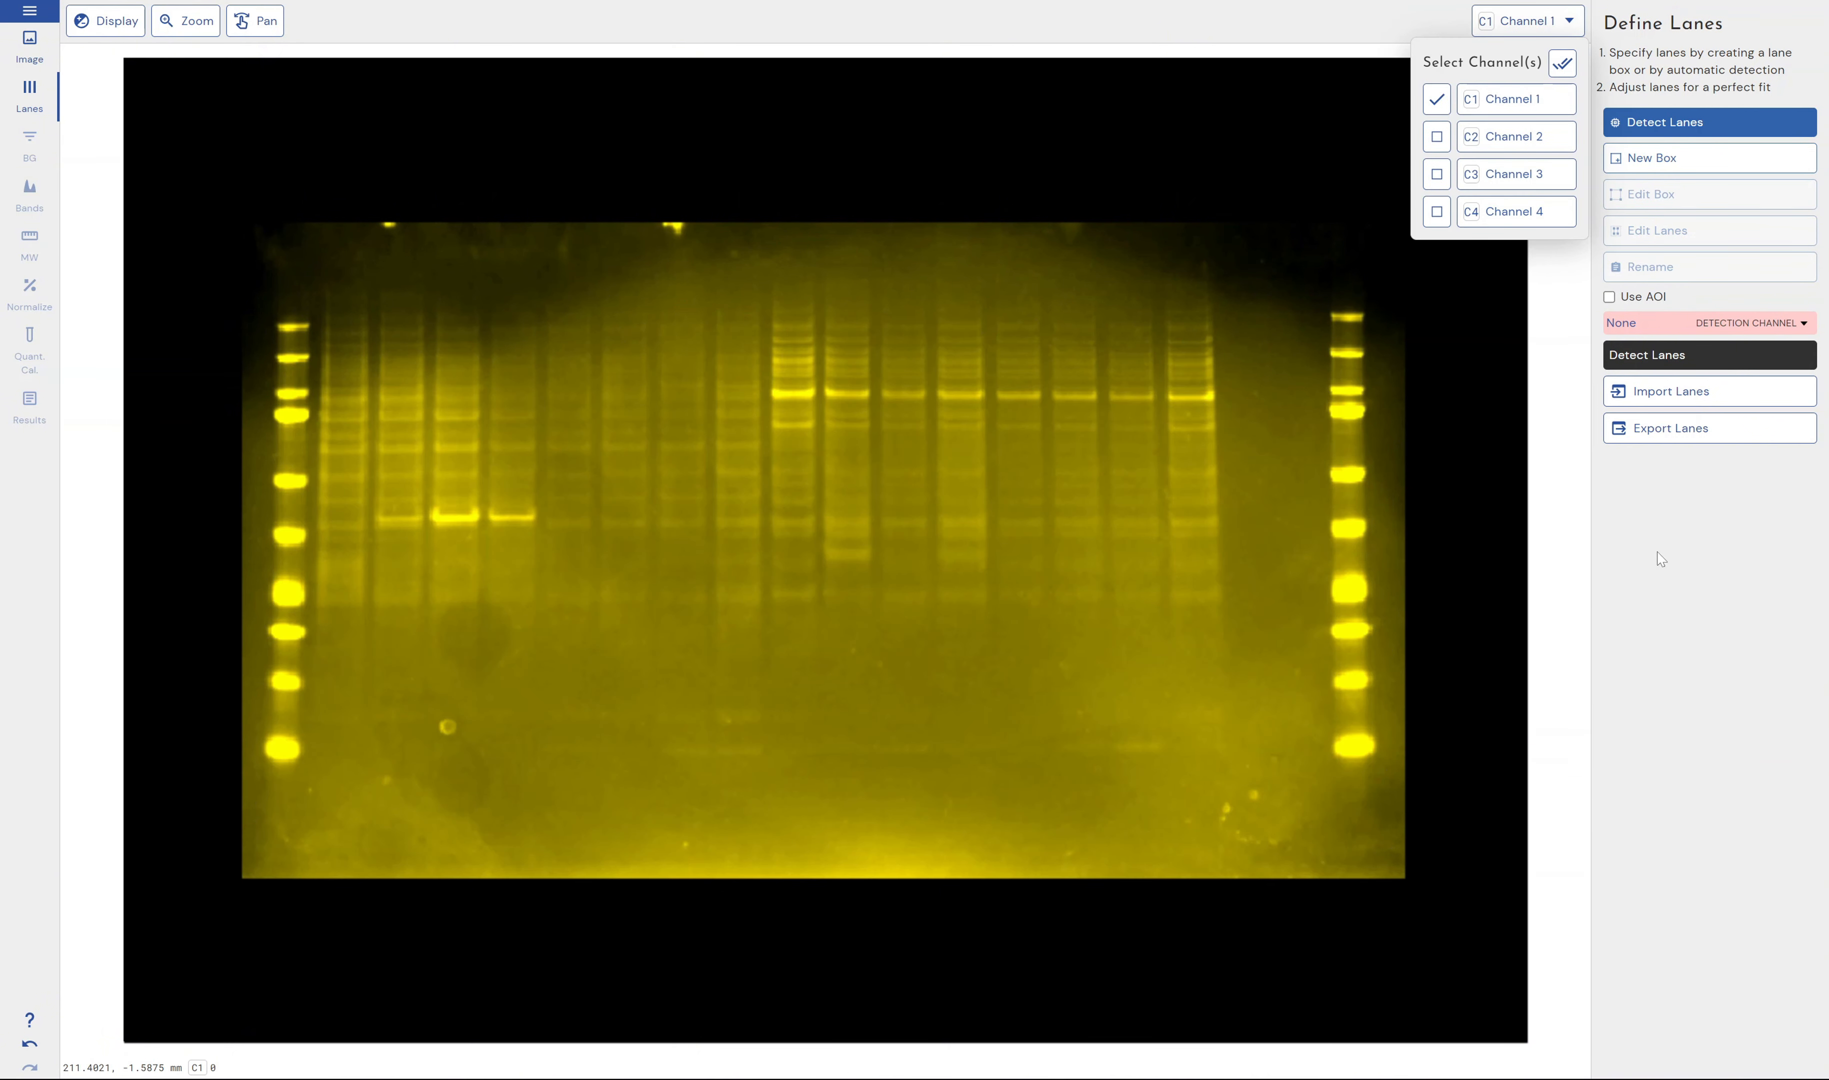
click(1661, 562)
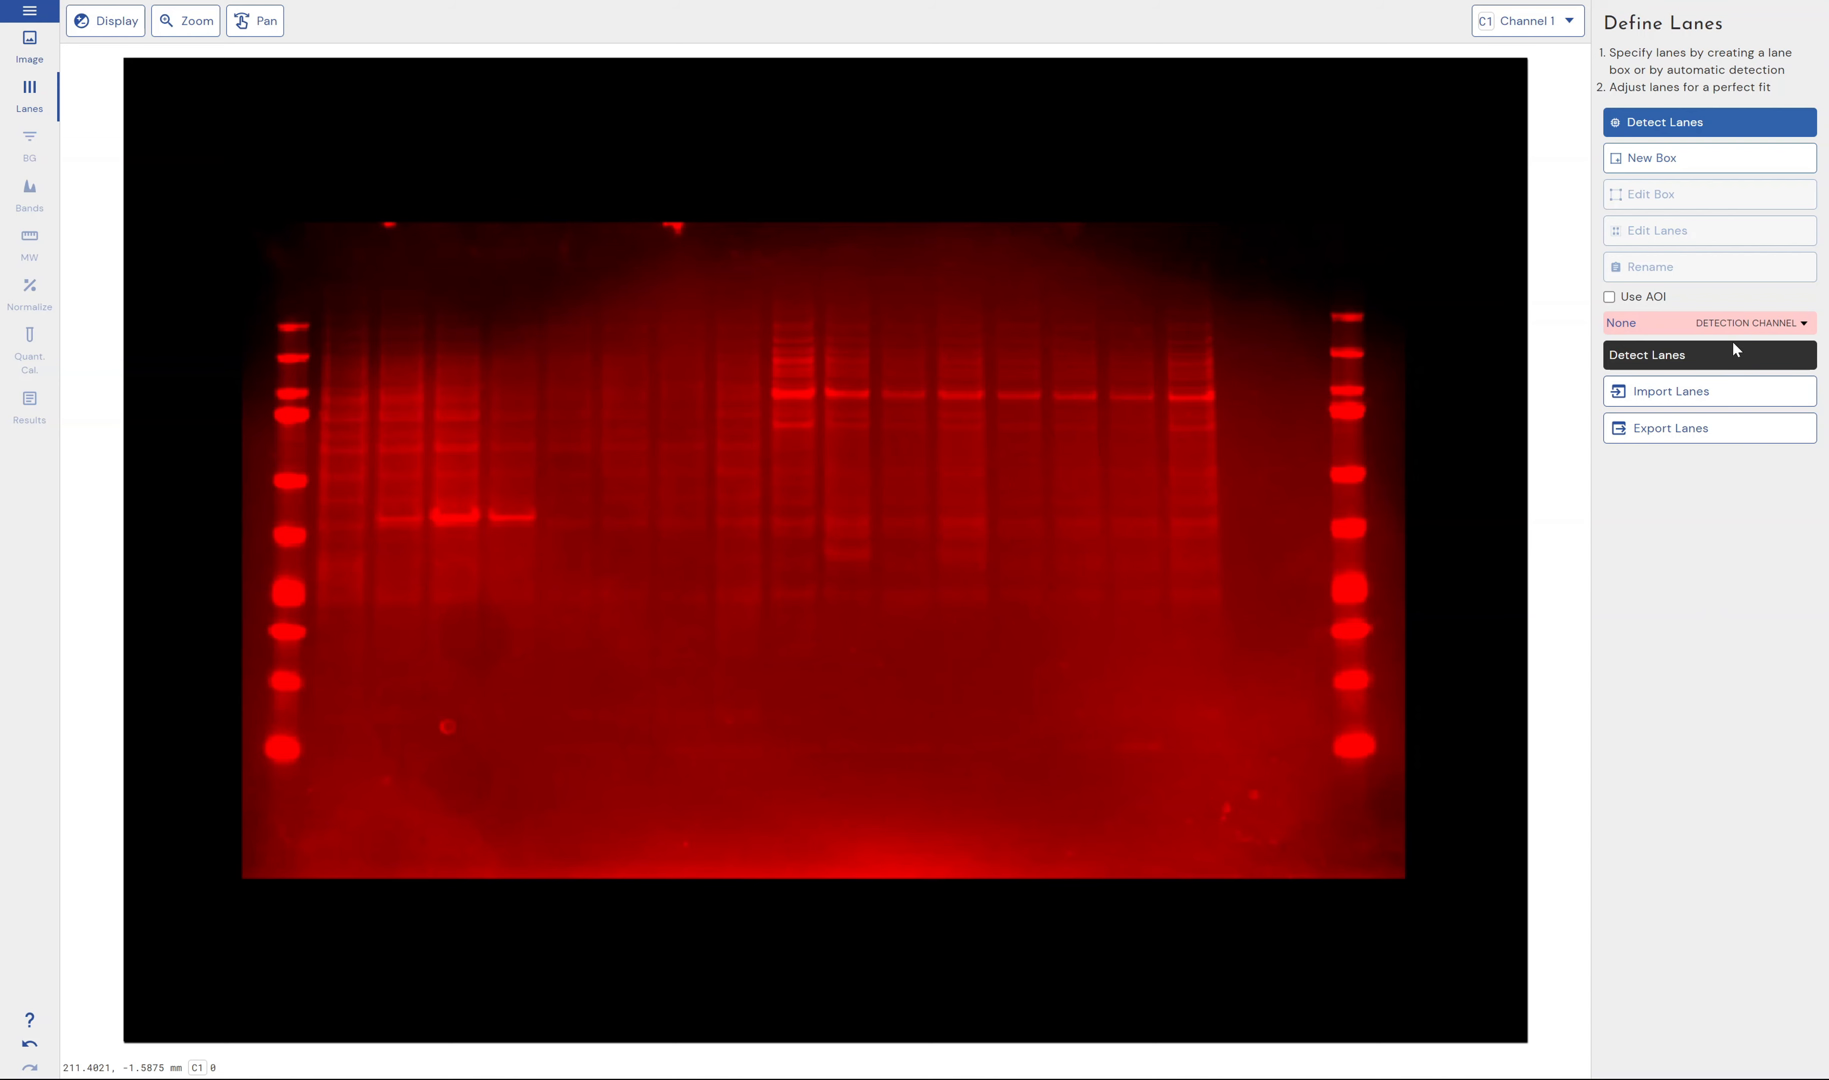
- Detect lanes automatically on C1 - Channel 1 within an area of interest fitted closely around the gel
click(1728, 326)
click(1706, 344)
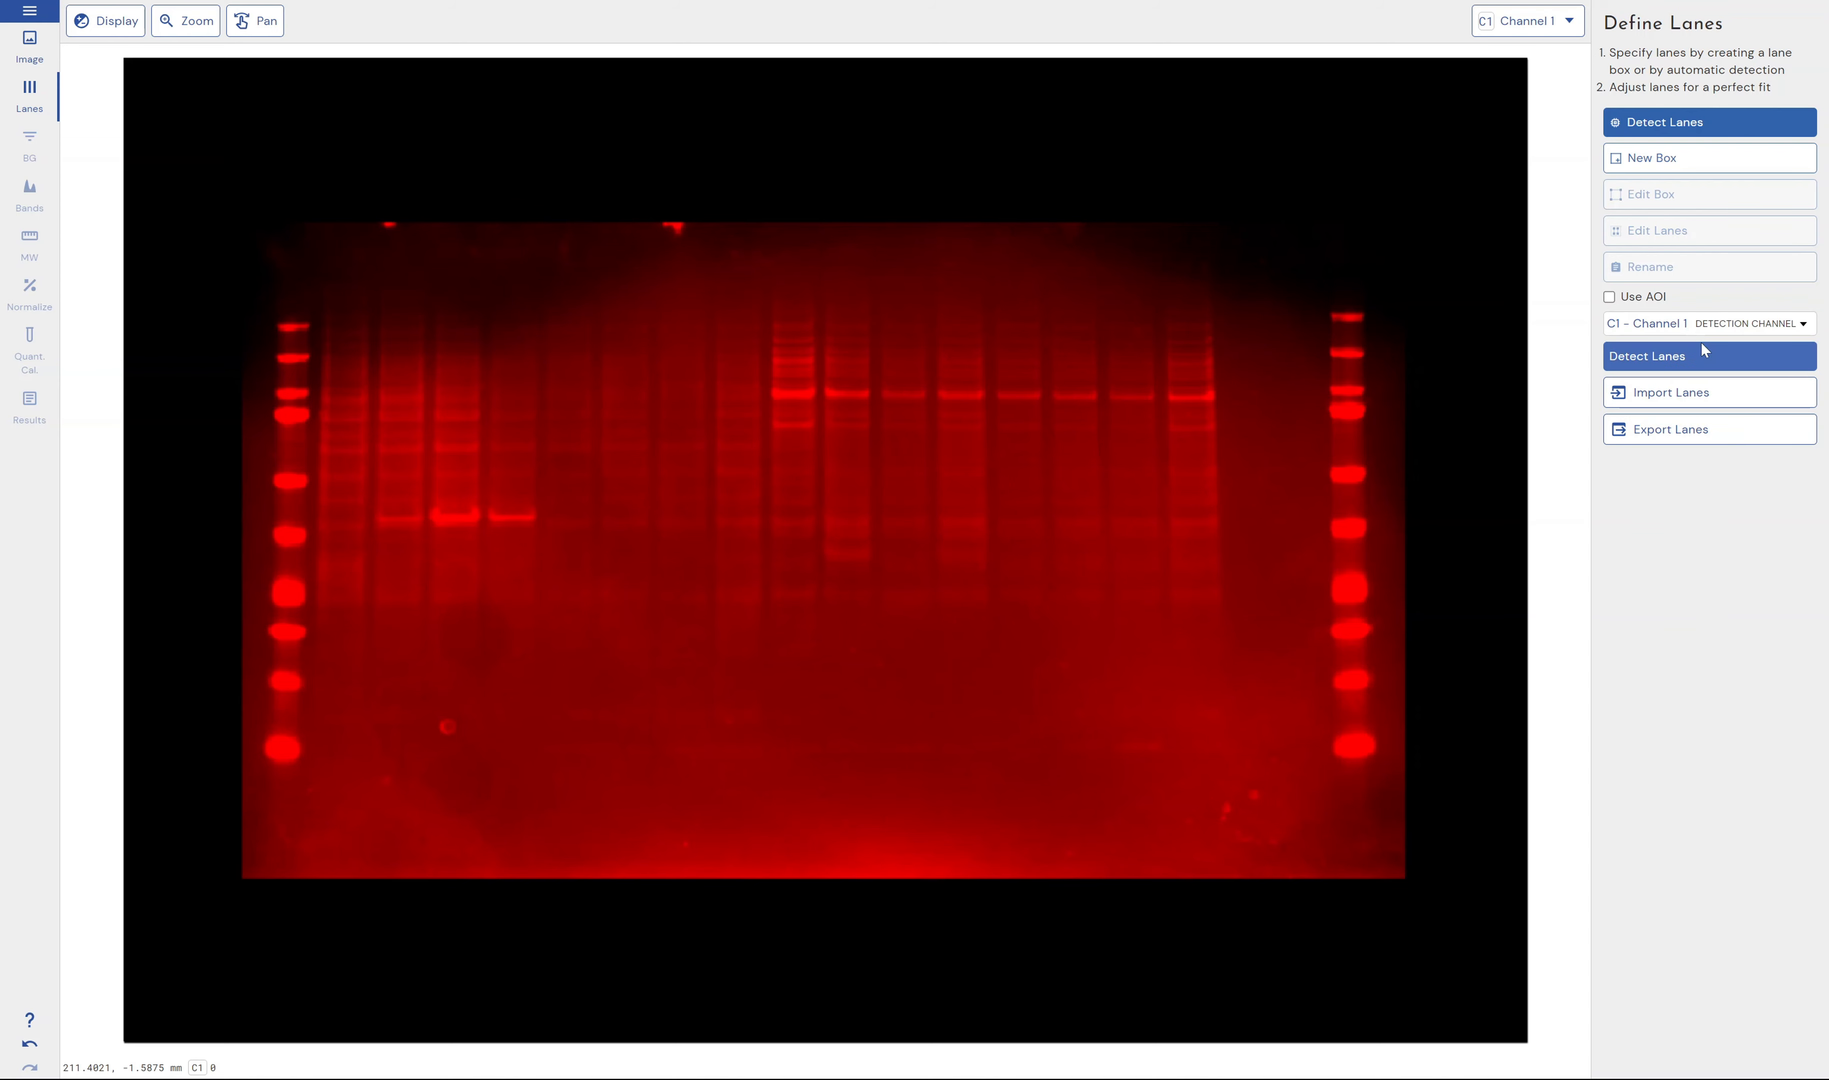
click(1649, 297)
drag(162, 97, 261, 265)
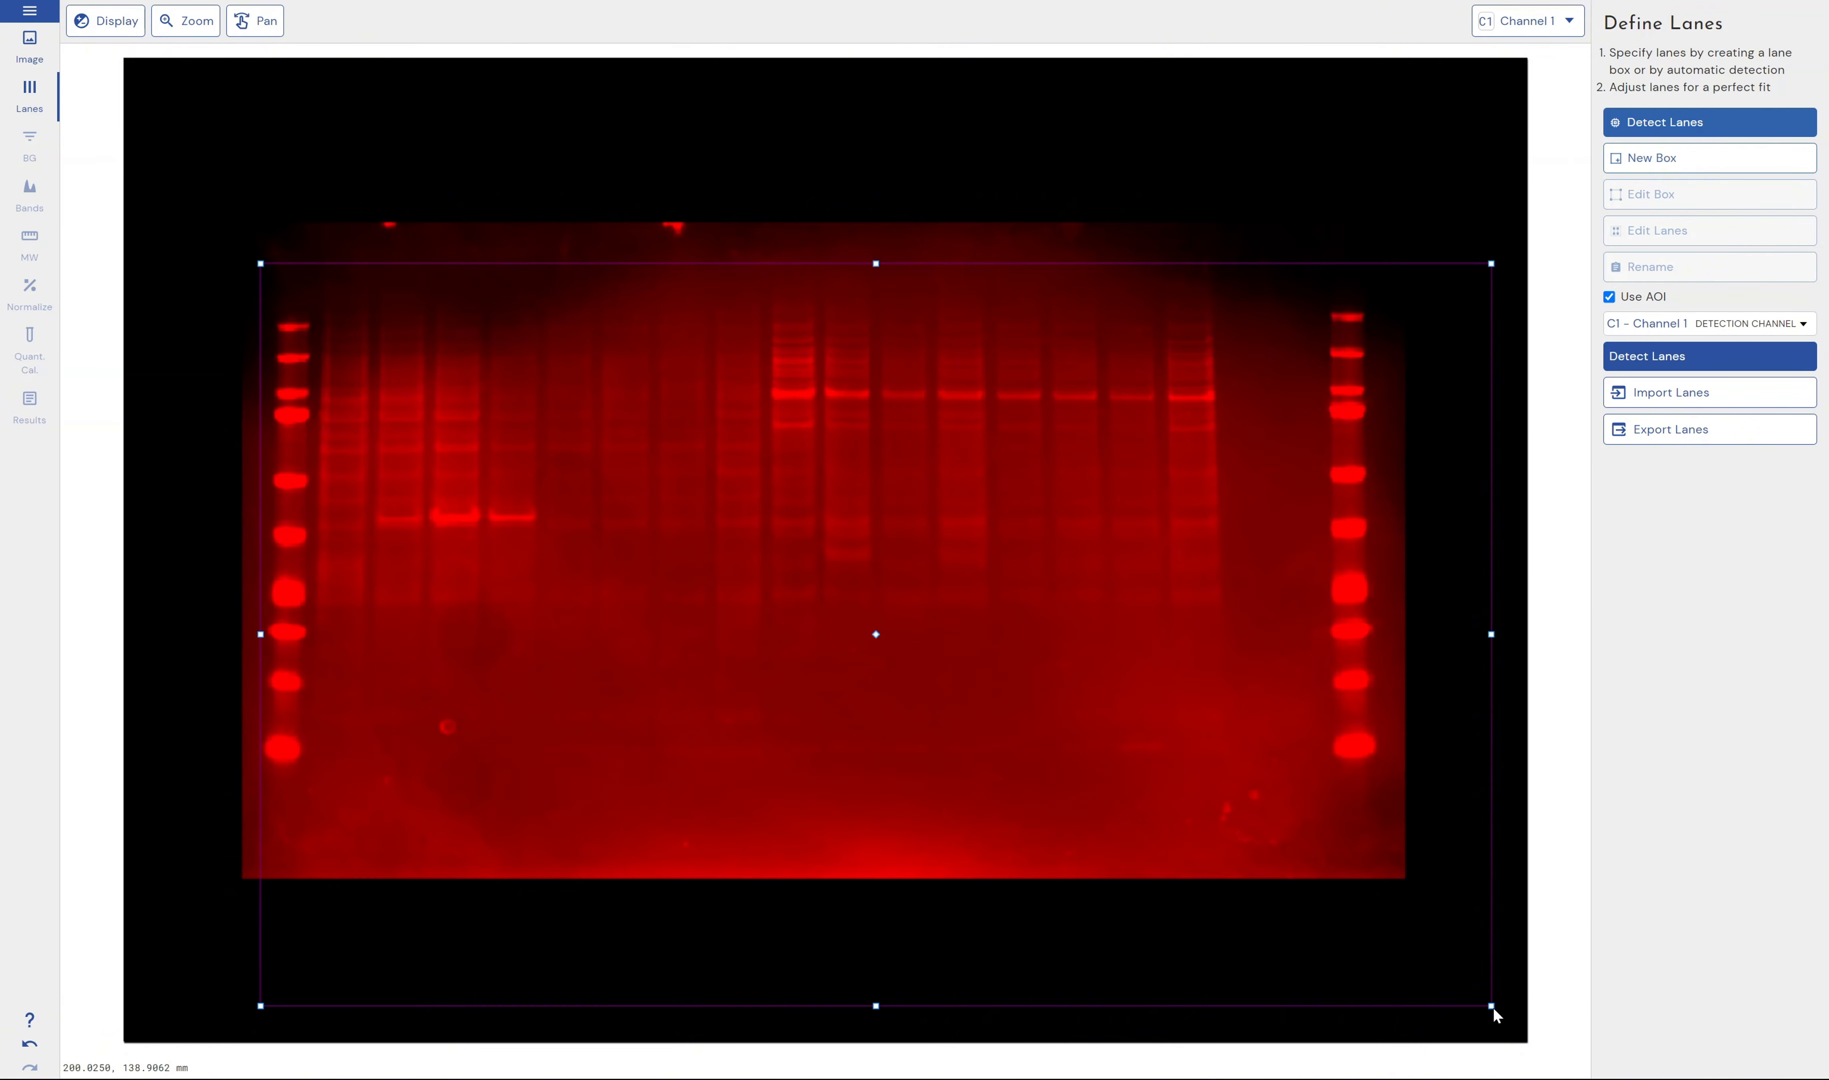
drag(1493, 1007, 1378, 868)
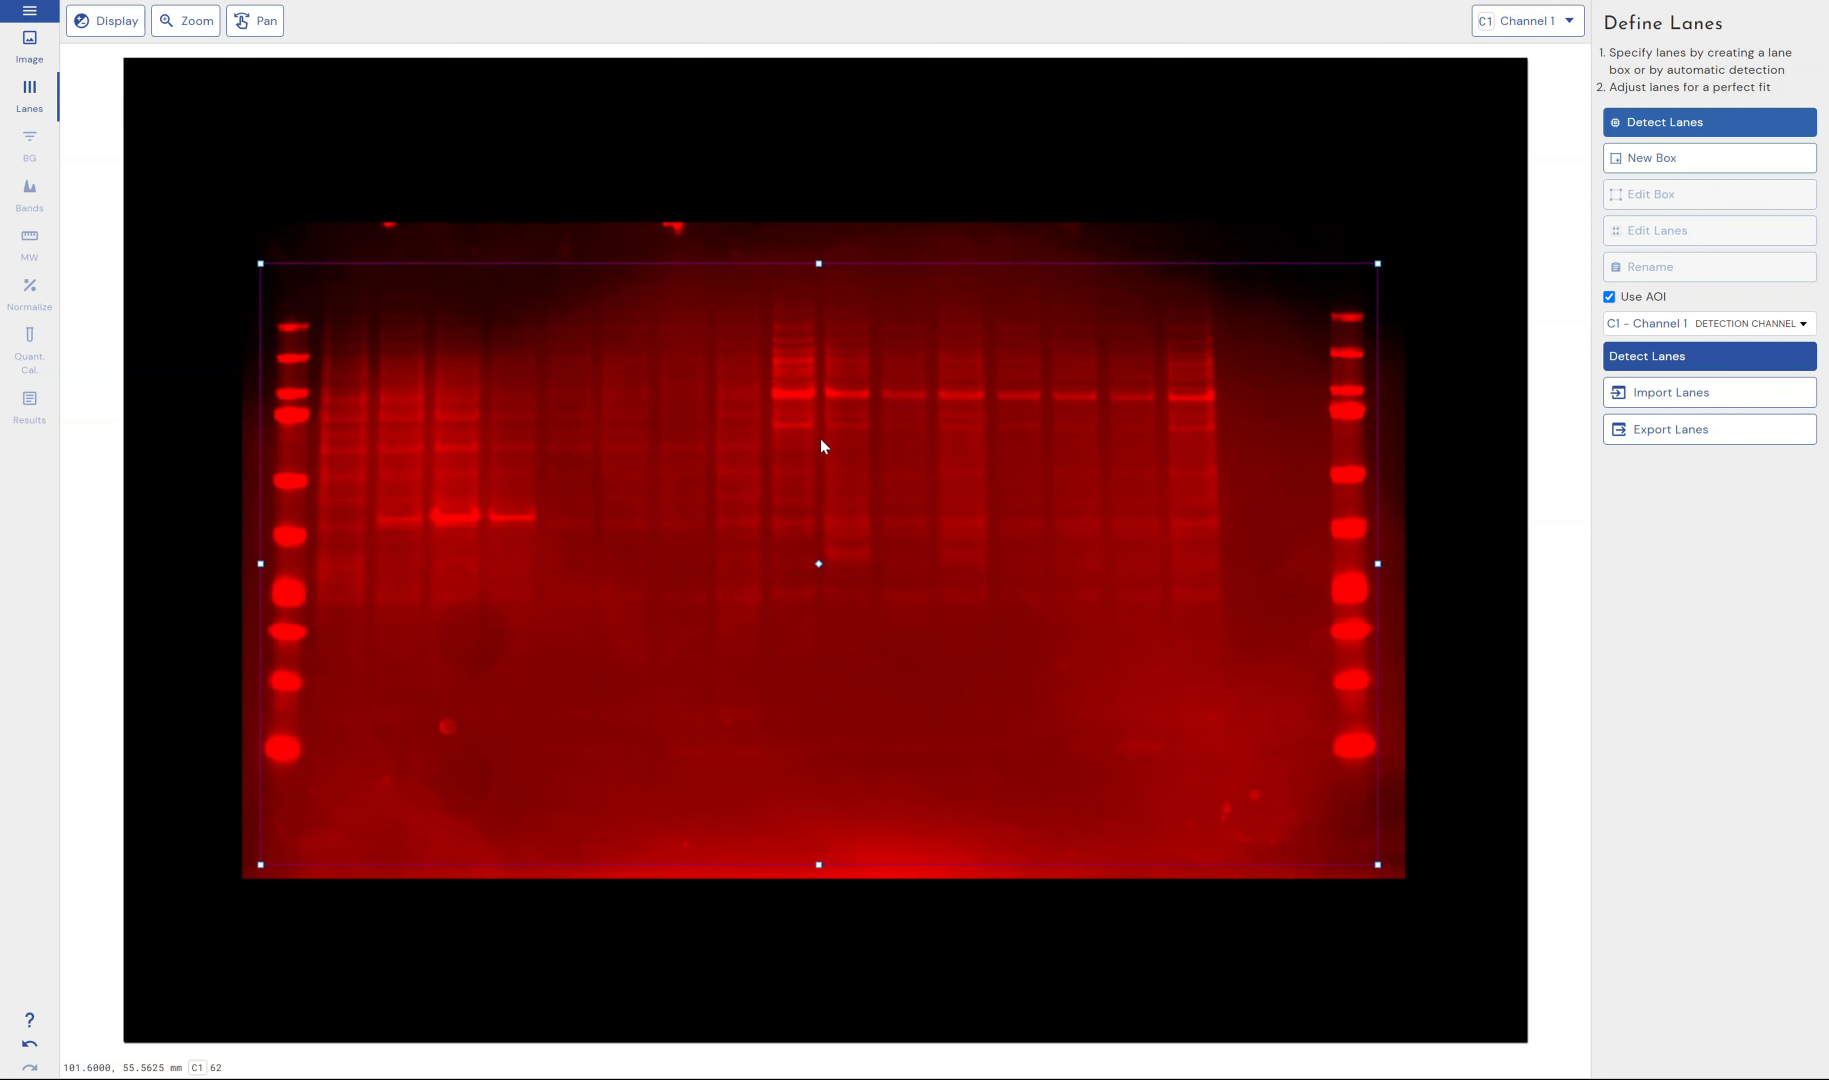
click(1632, 364)
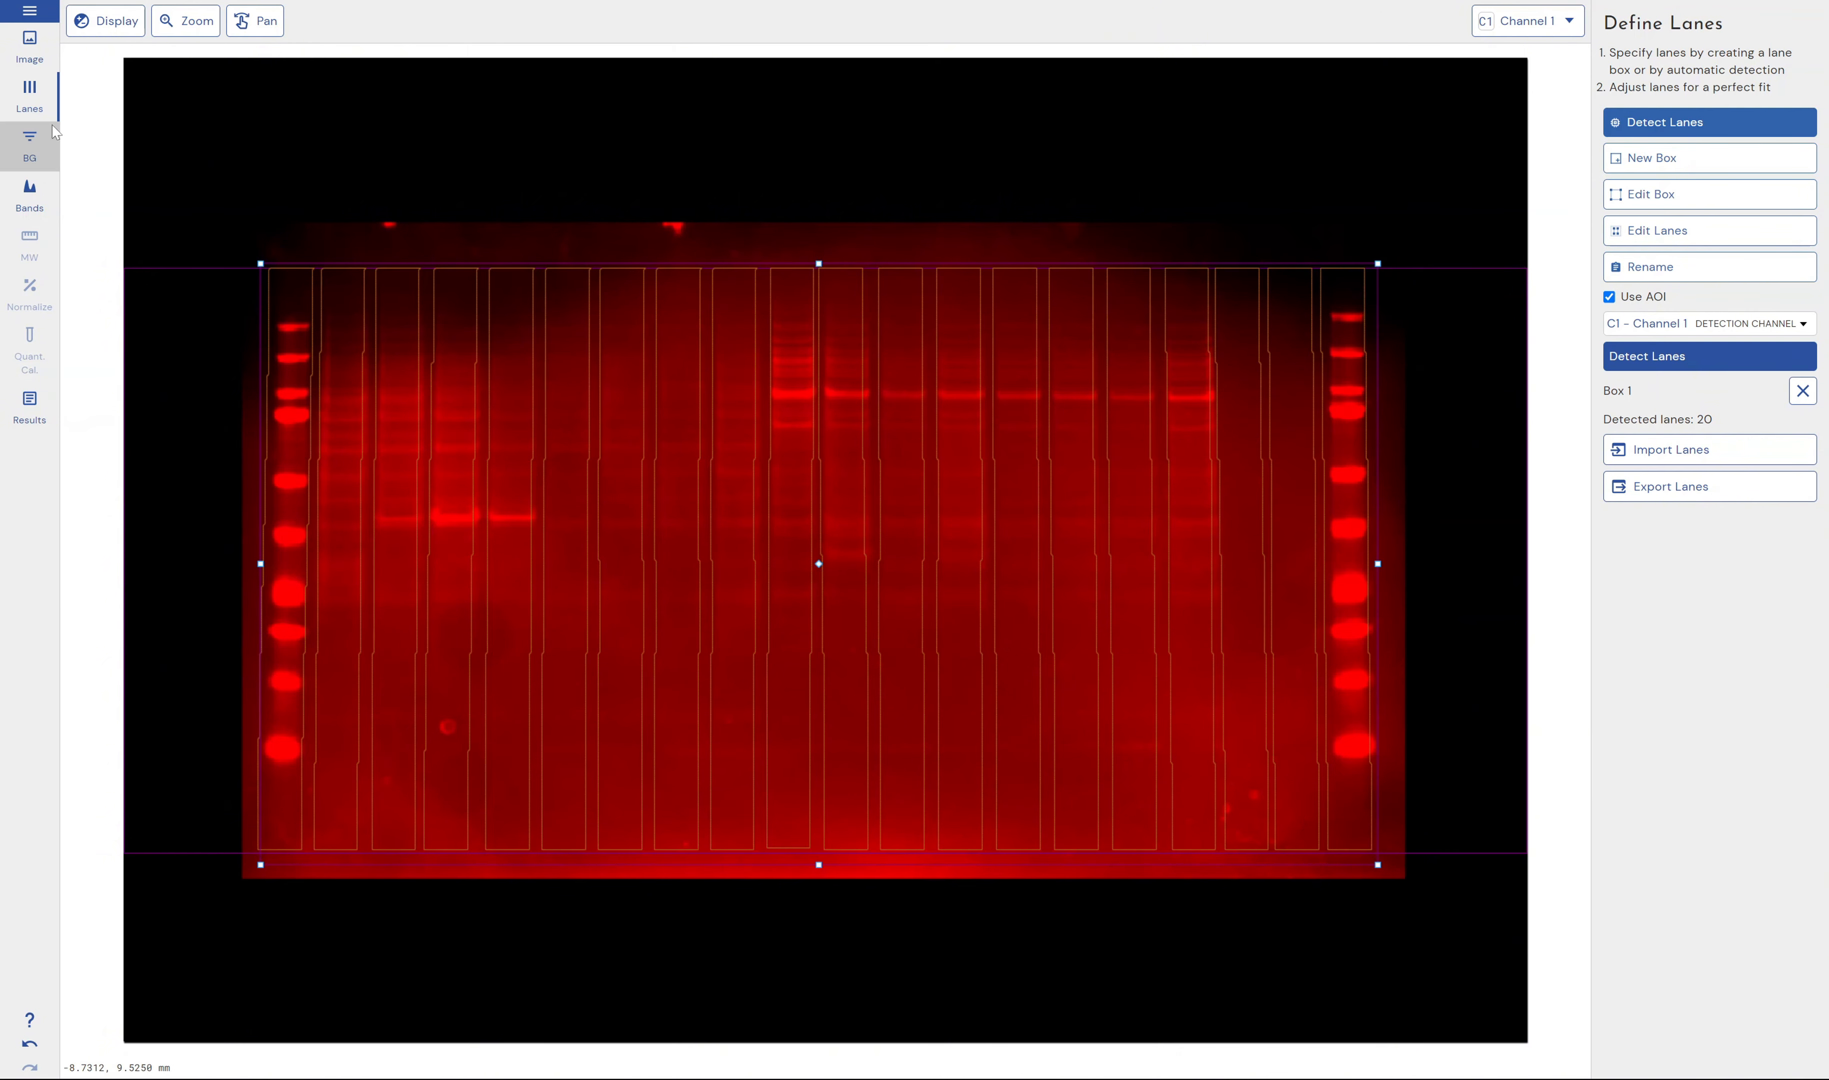
- Go to background definition and show the Lane 5 profile together with the Lane 1 profile
click(43, 144)
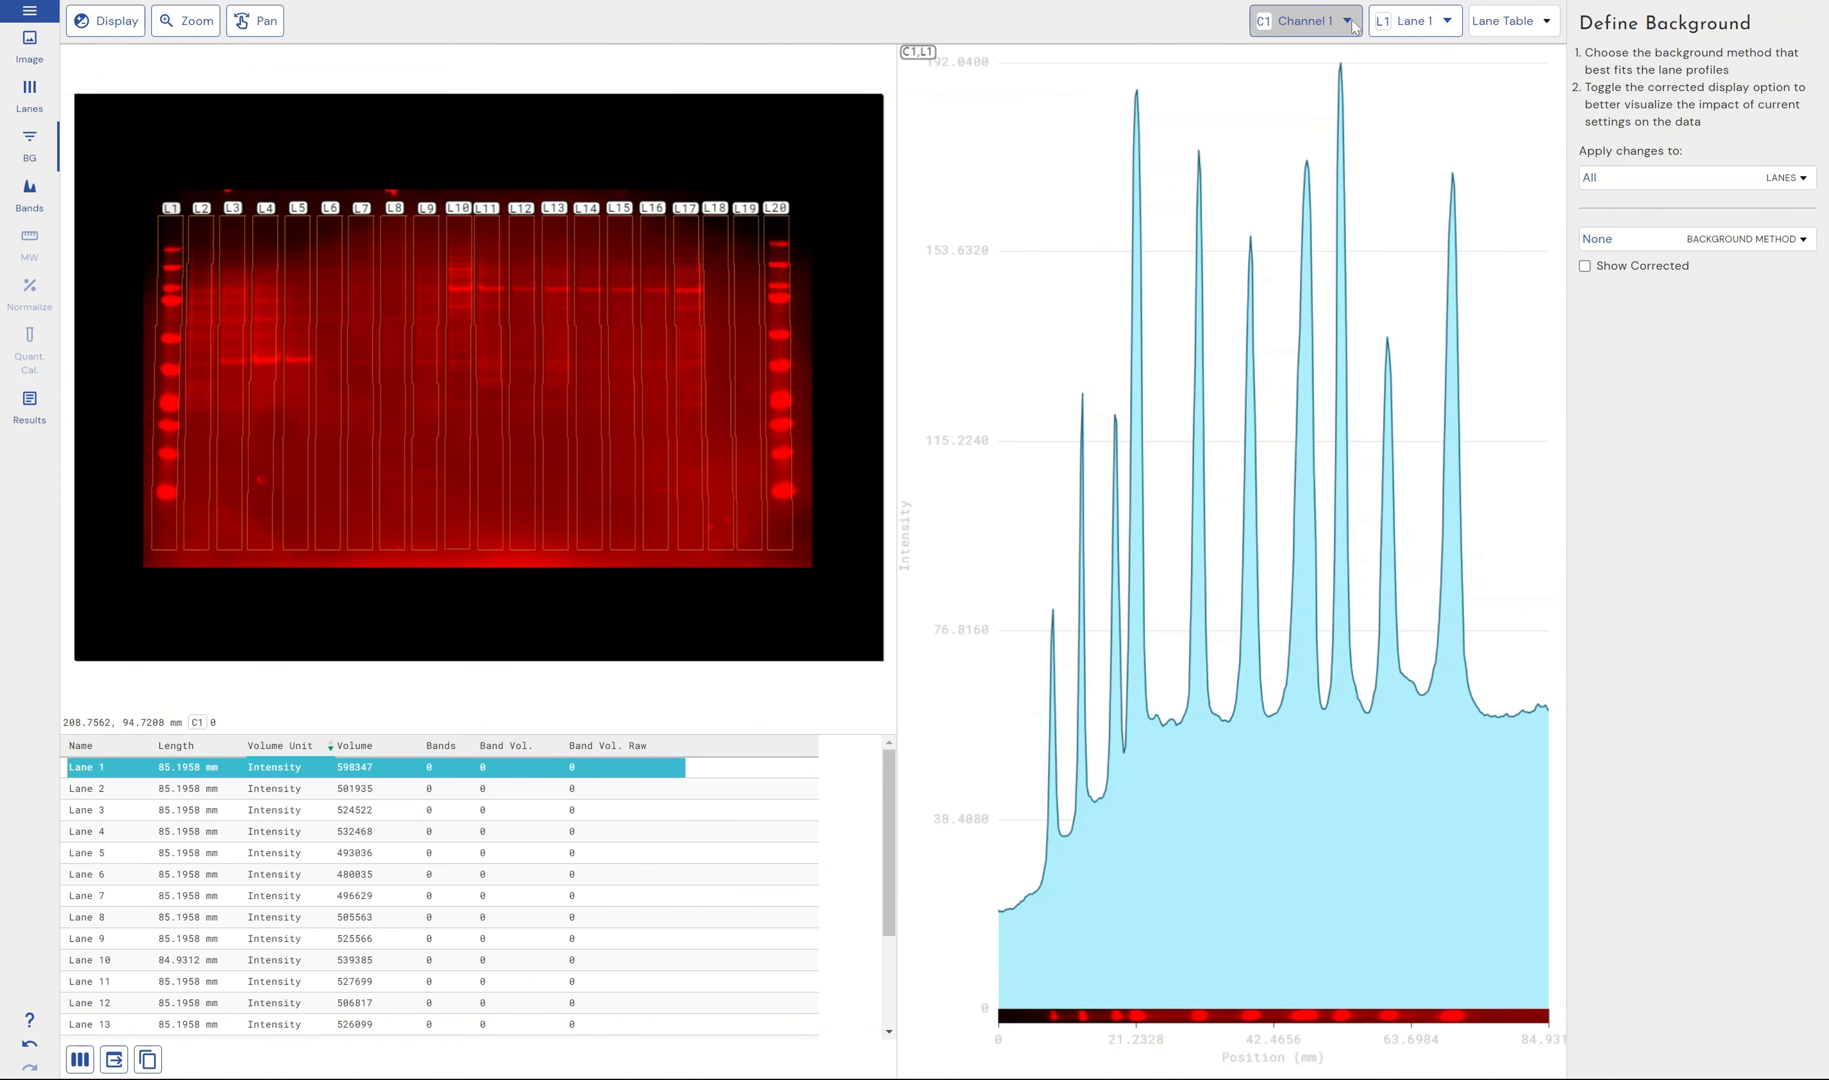
click(1328, 23)
click(1412, 24)
click(1412, 23)
click(1395, 249)
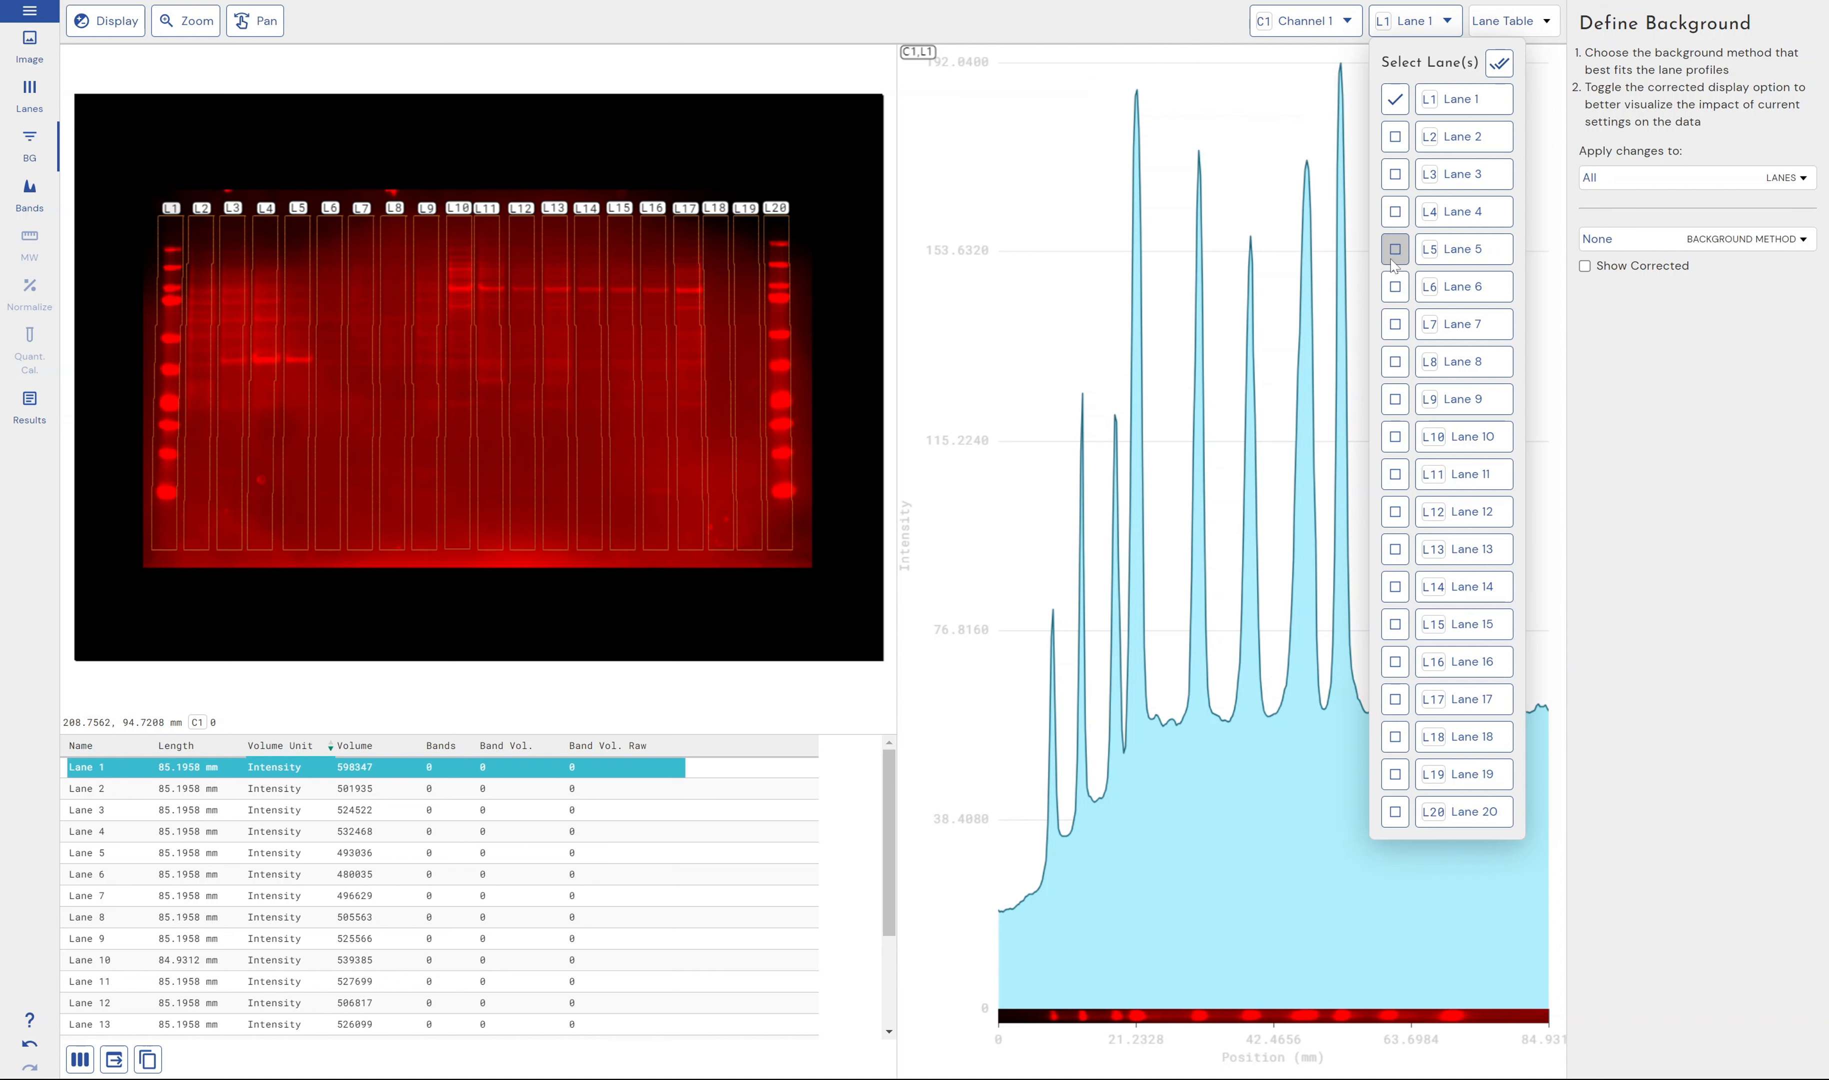
click(1644, 564)
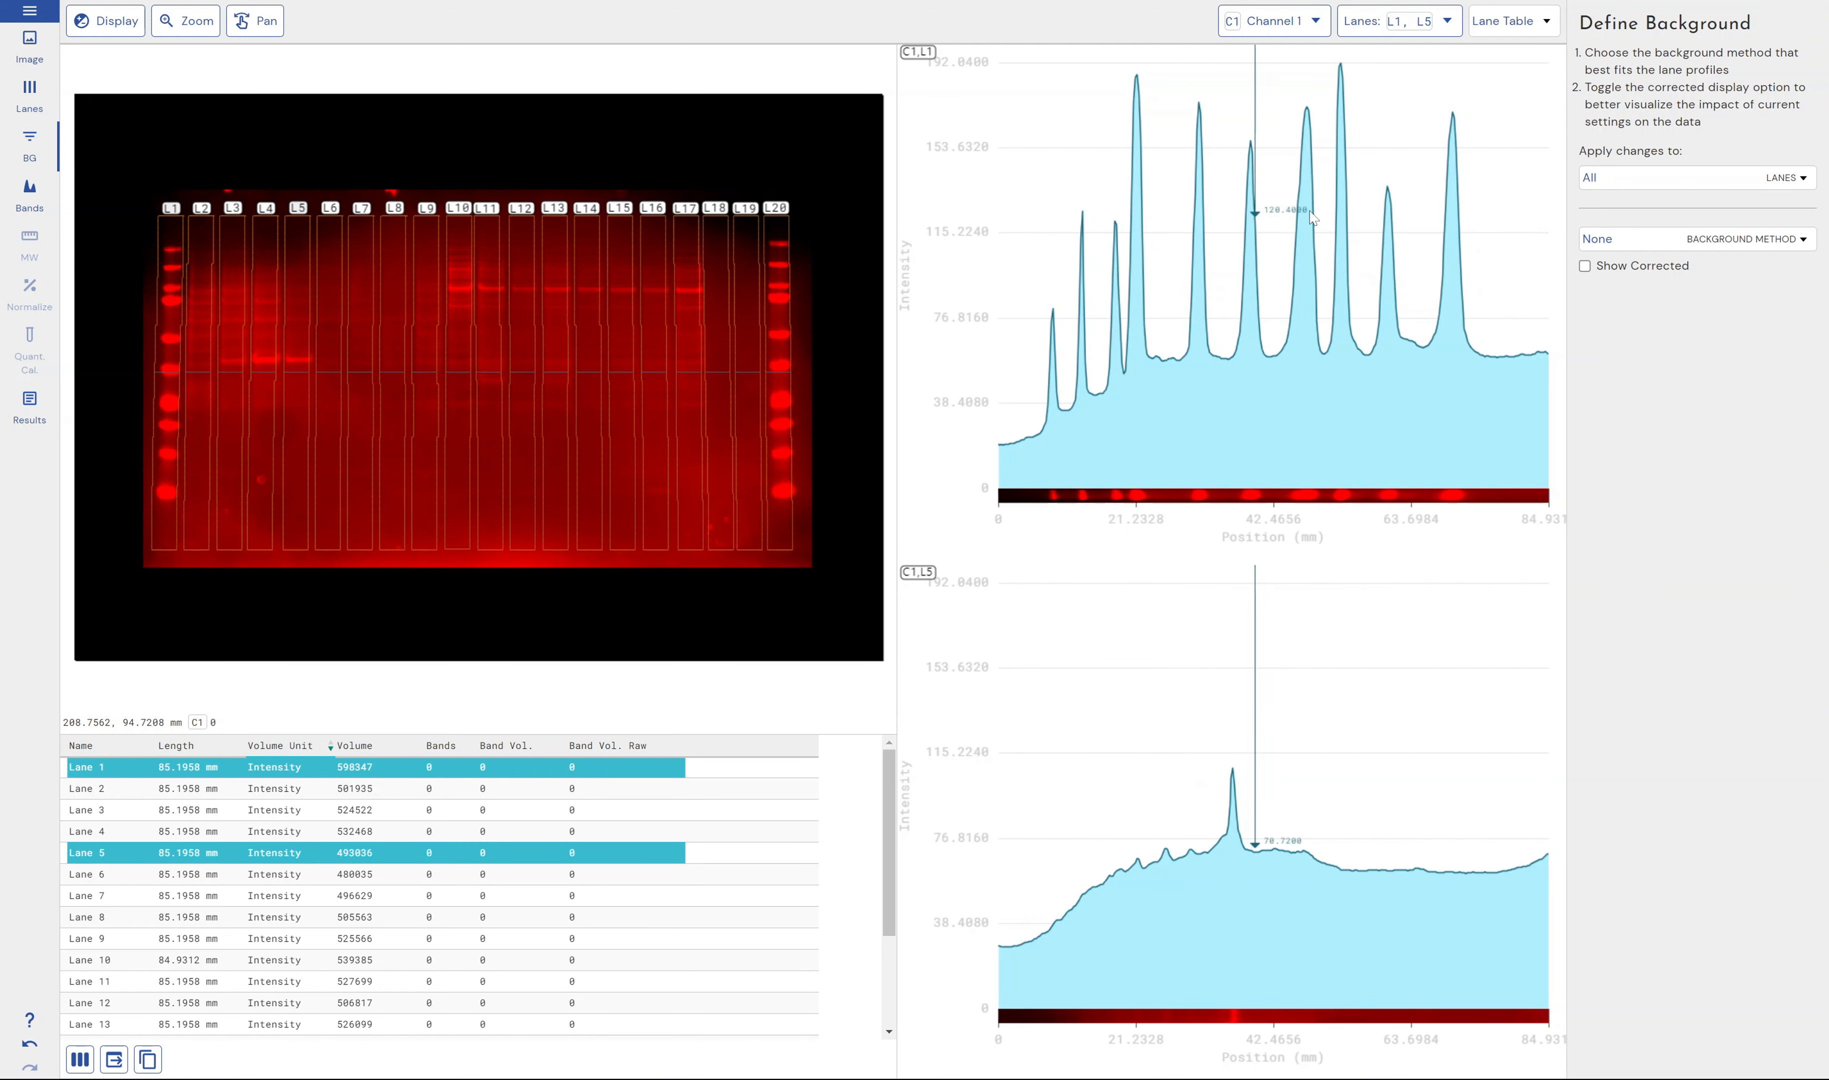
- Apply Rolling Ball background subtraction to all lanes with a radius of 14 lane percent
click(1740, 239)
click(1714, 279)
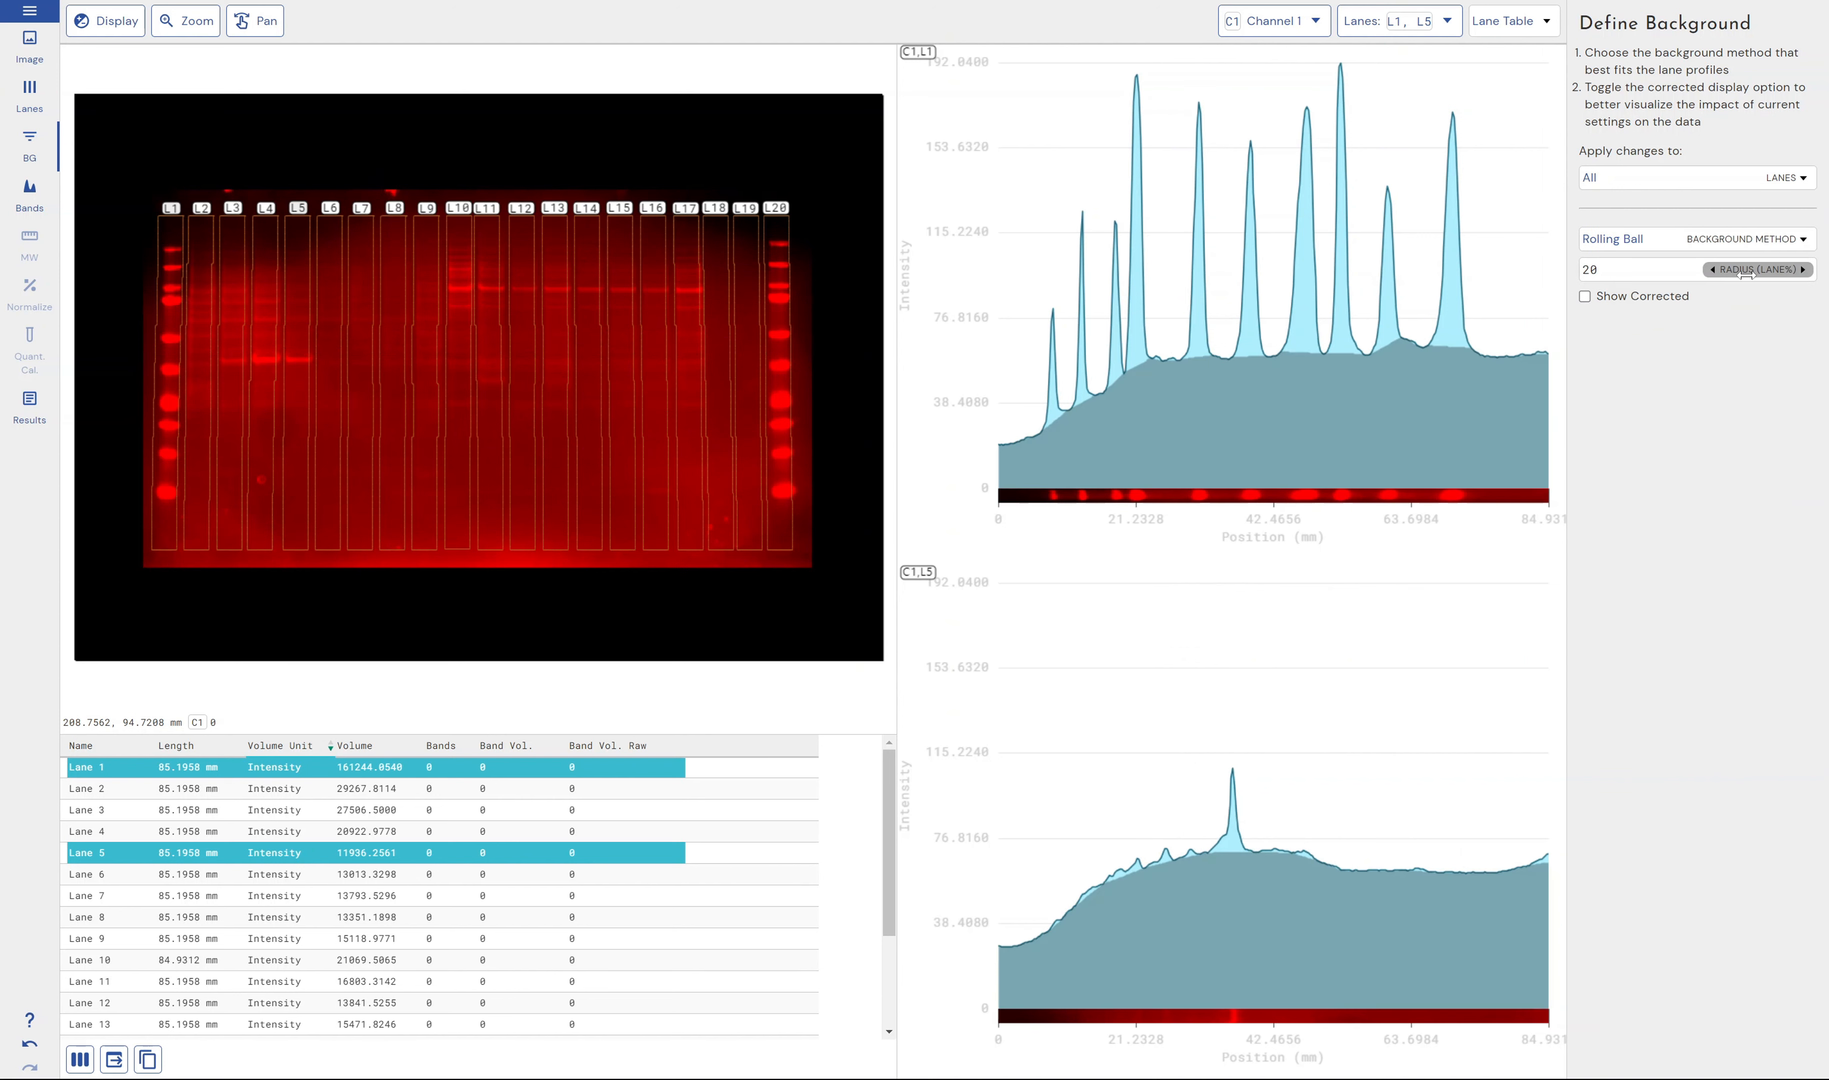
drag(1747, 275, 1724, 275)
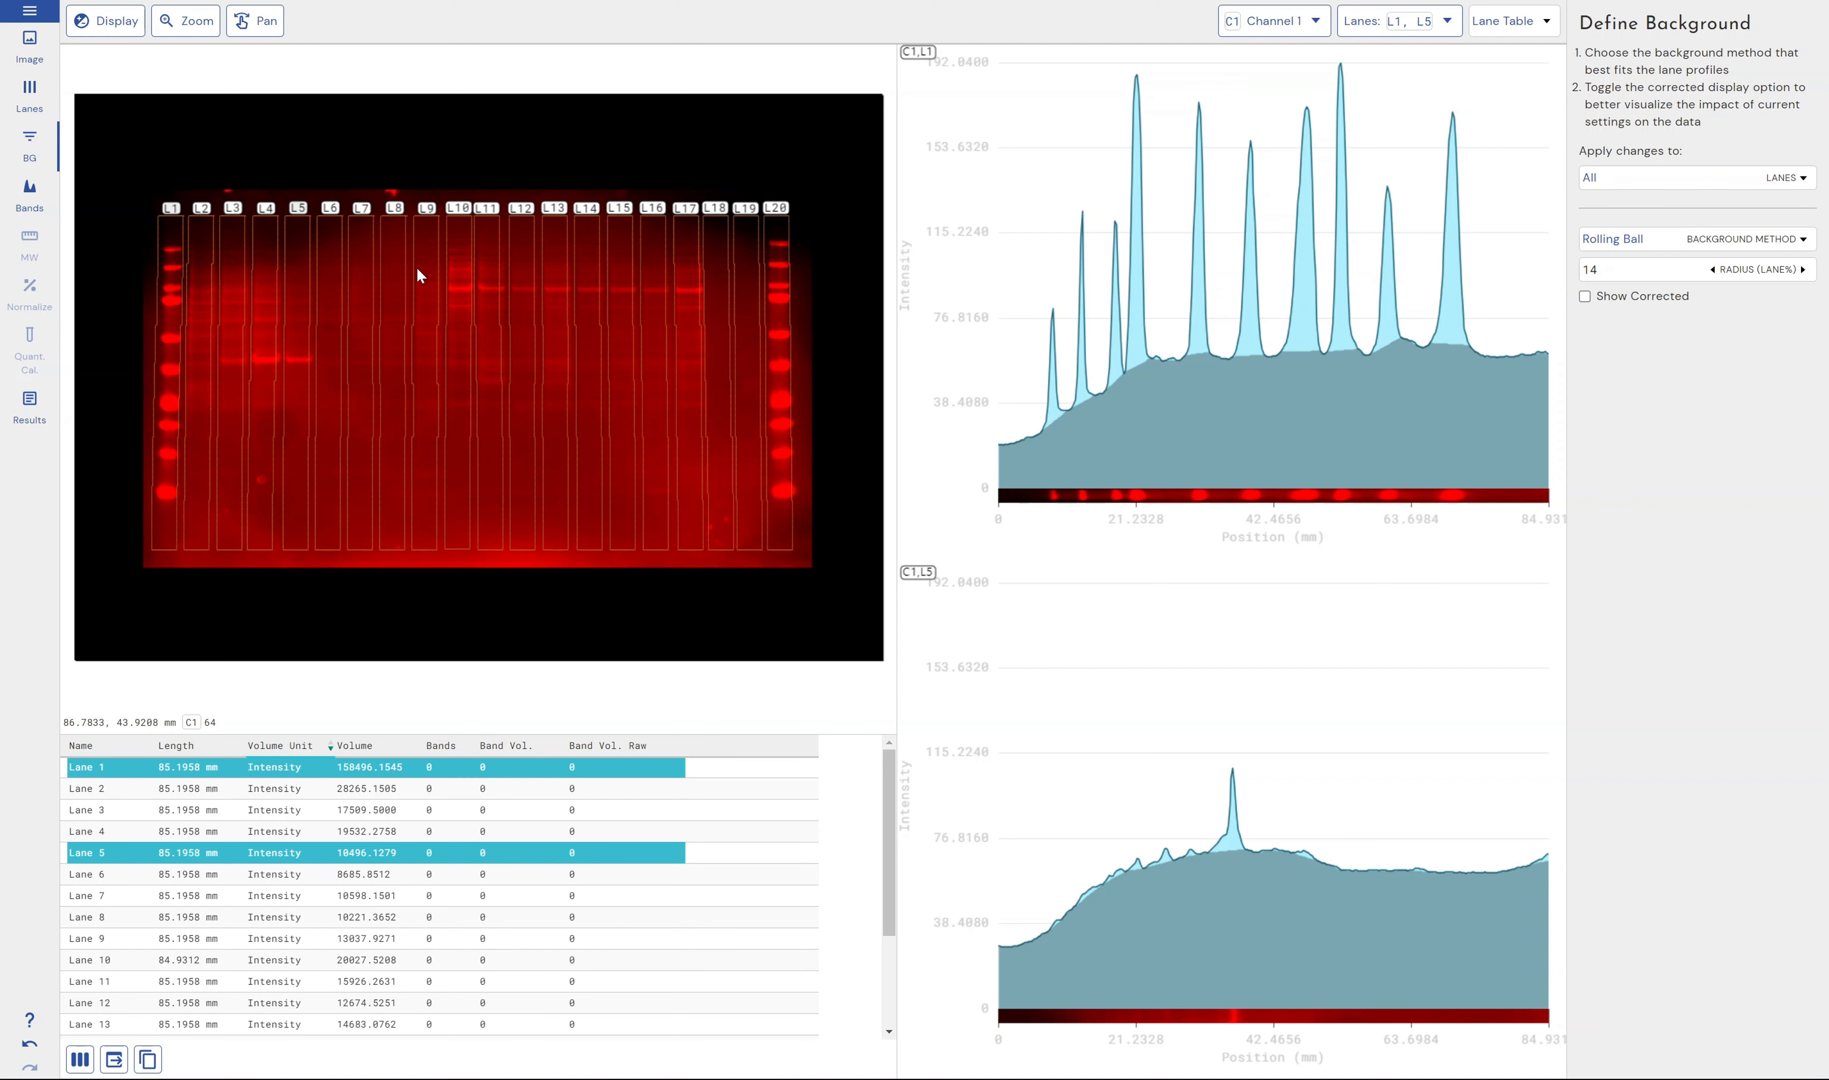
click(1697, 237)
click(1623, 410)
- Detect bands automatically in all lanes using the Default detection preset and automatic edge mode
click(34, 201)
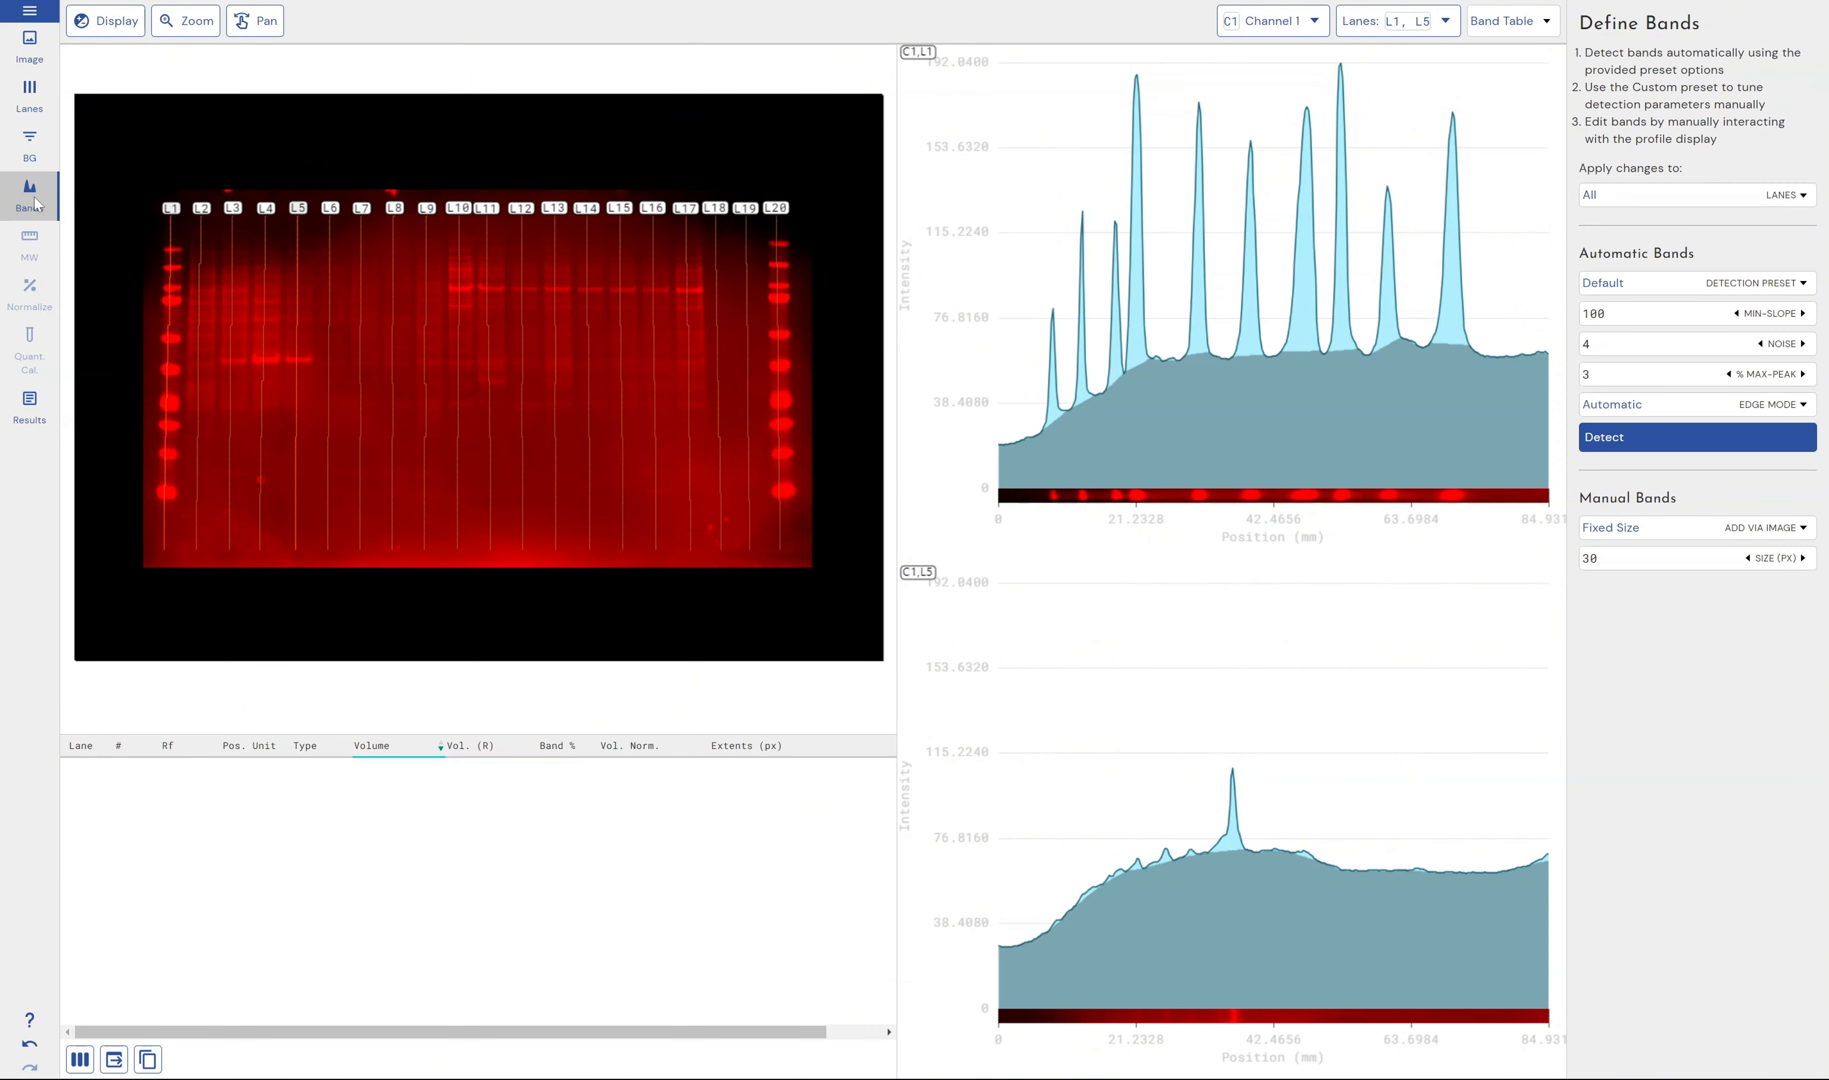
click(1681, 445)
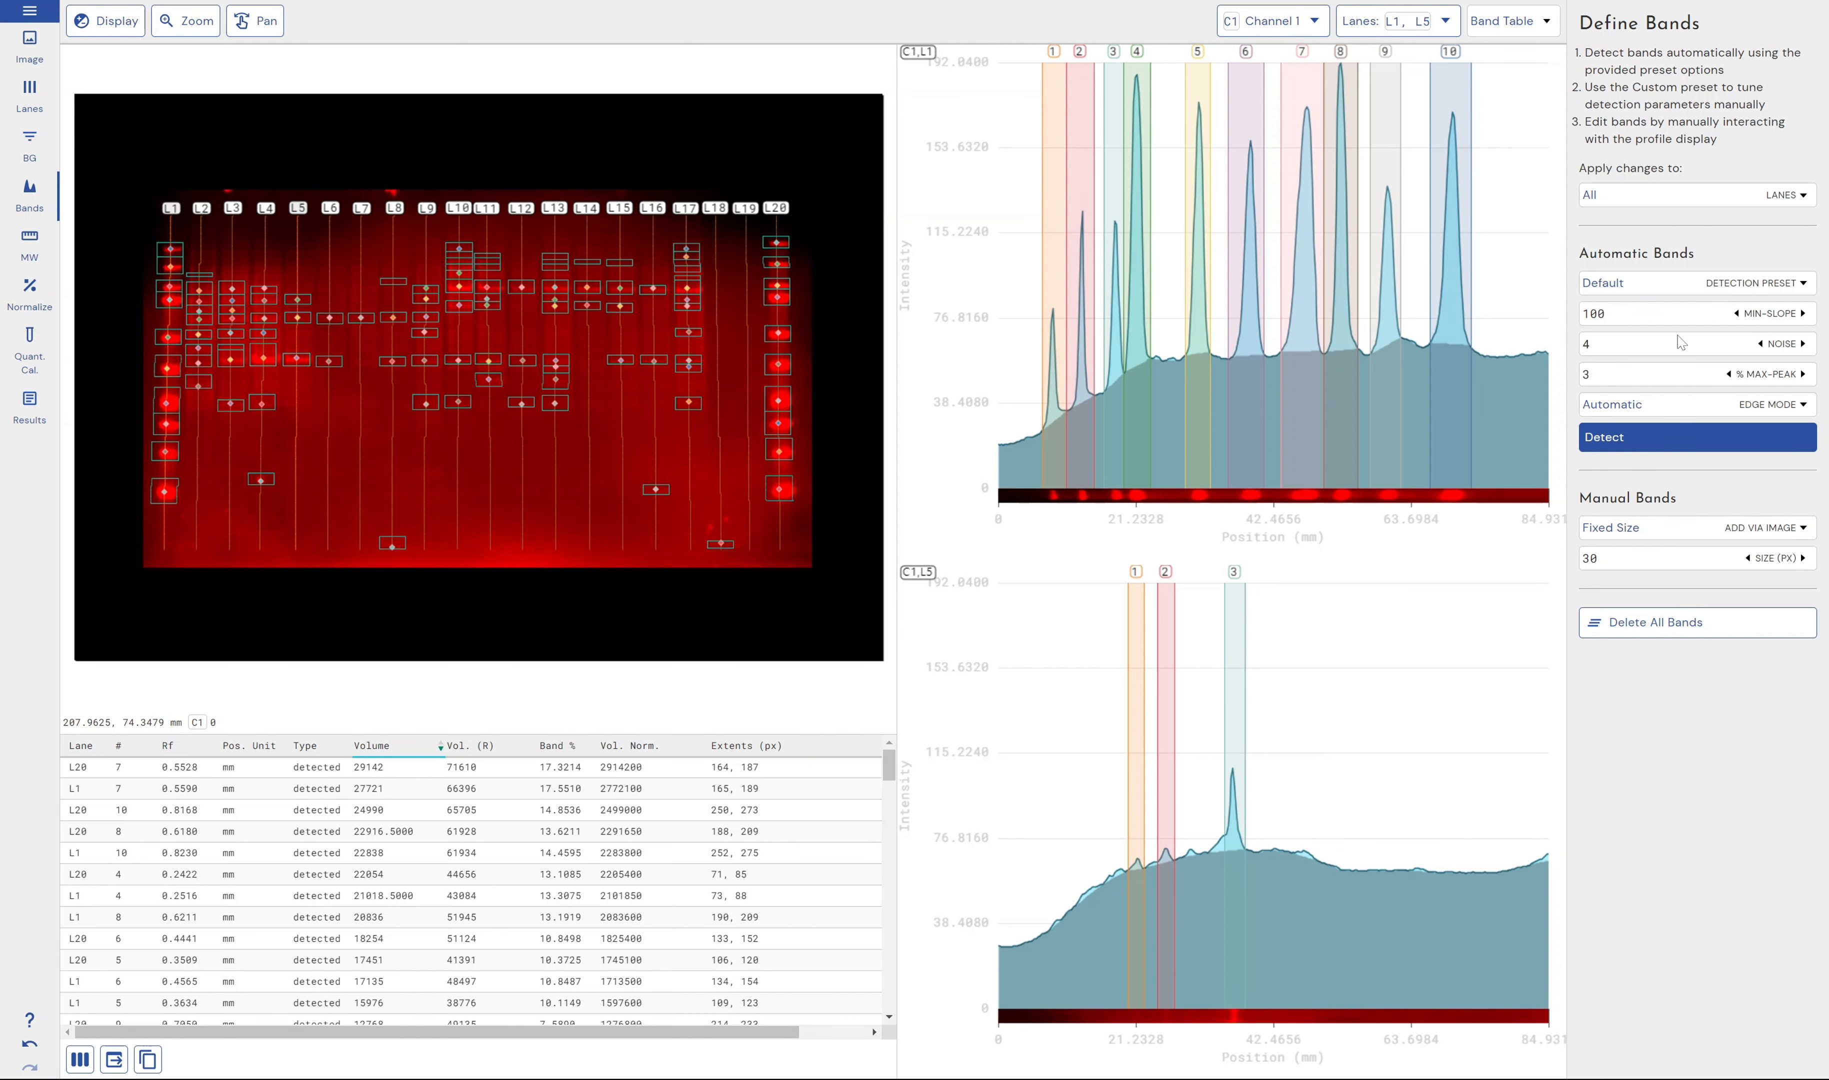
click(1761, 284)
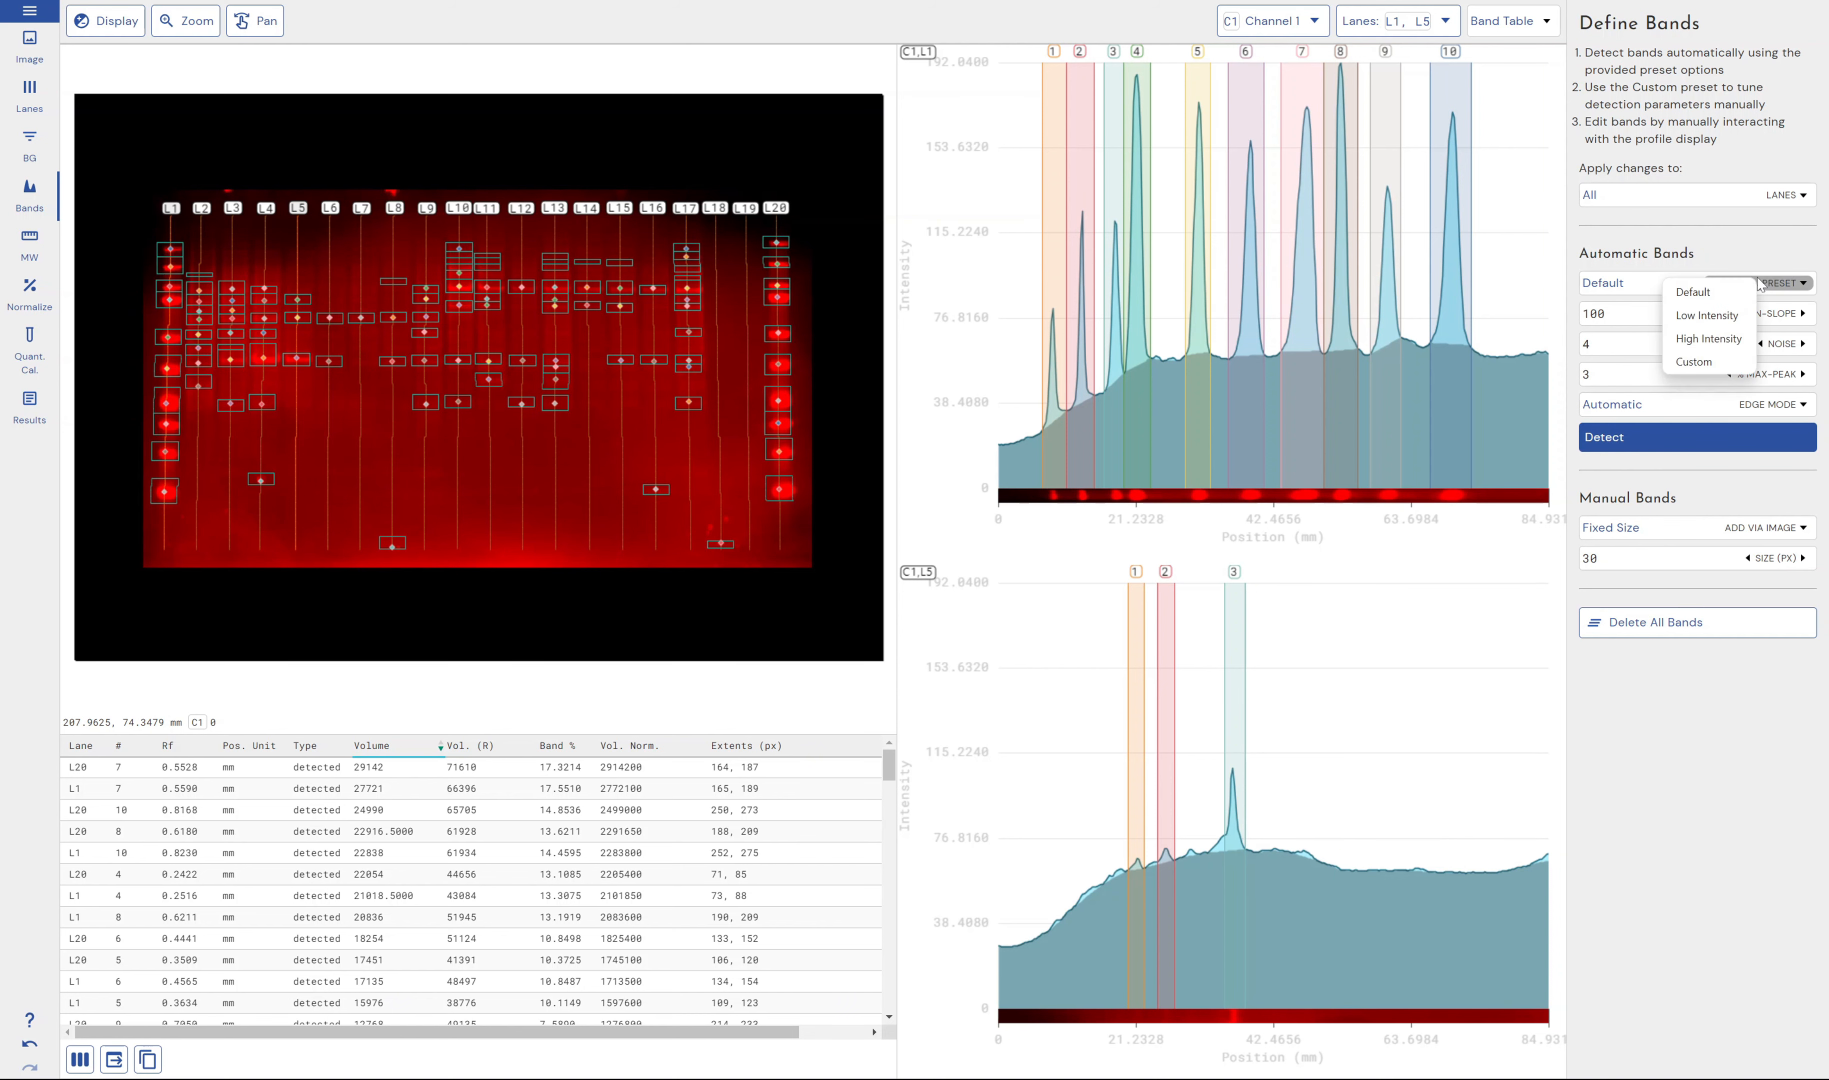
click(1770, 248)
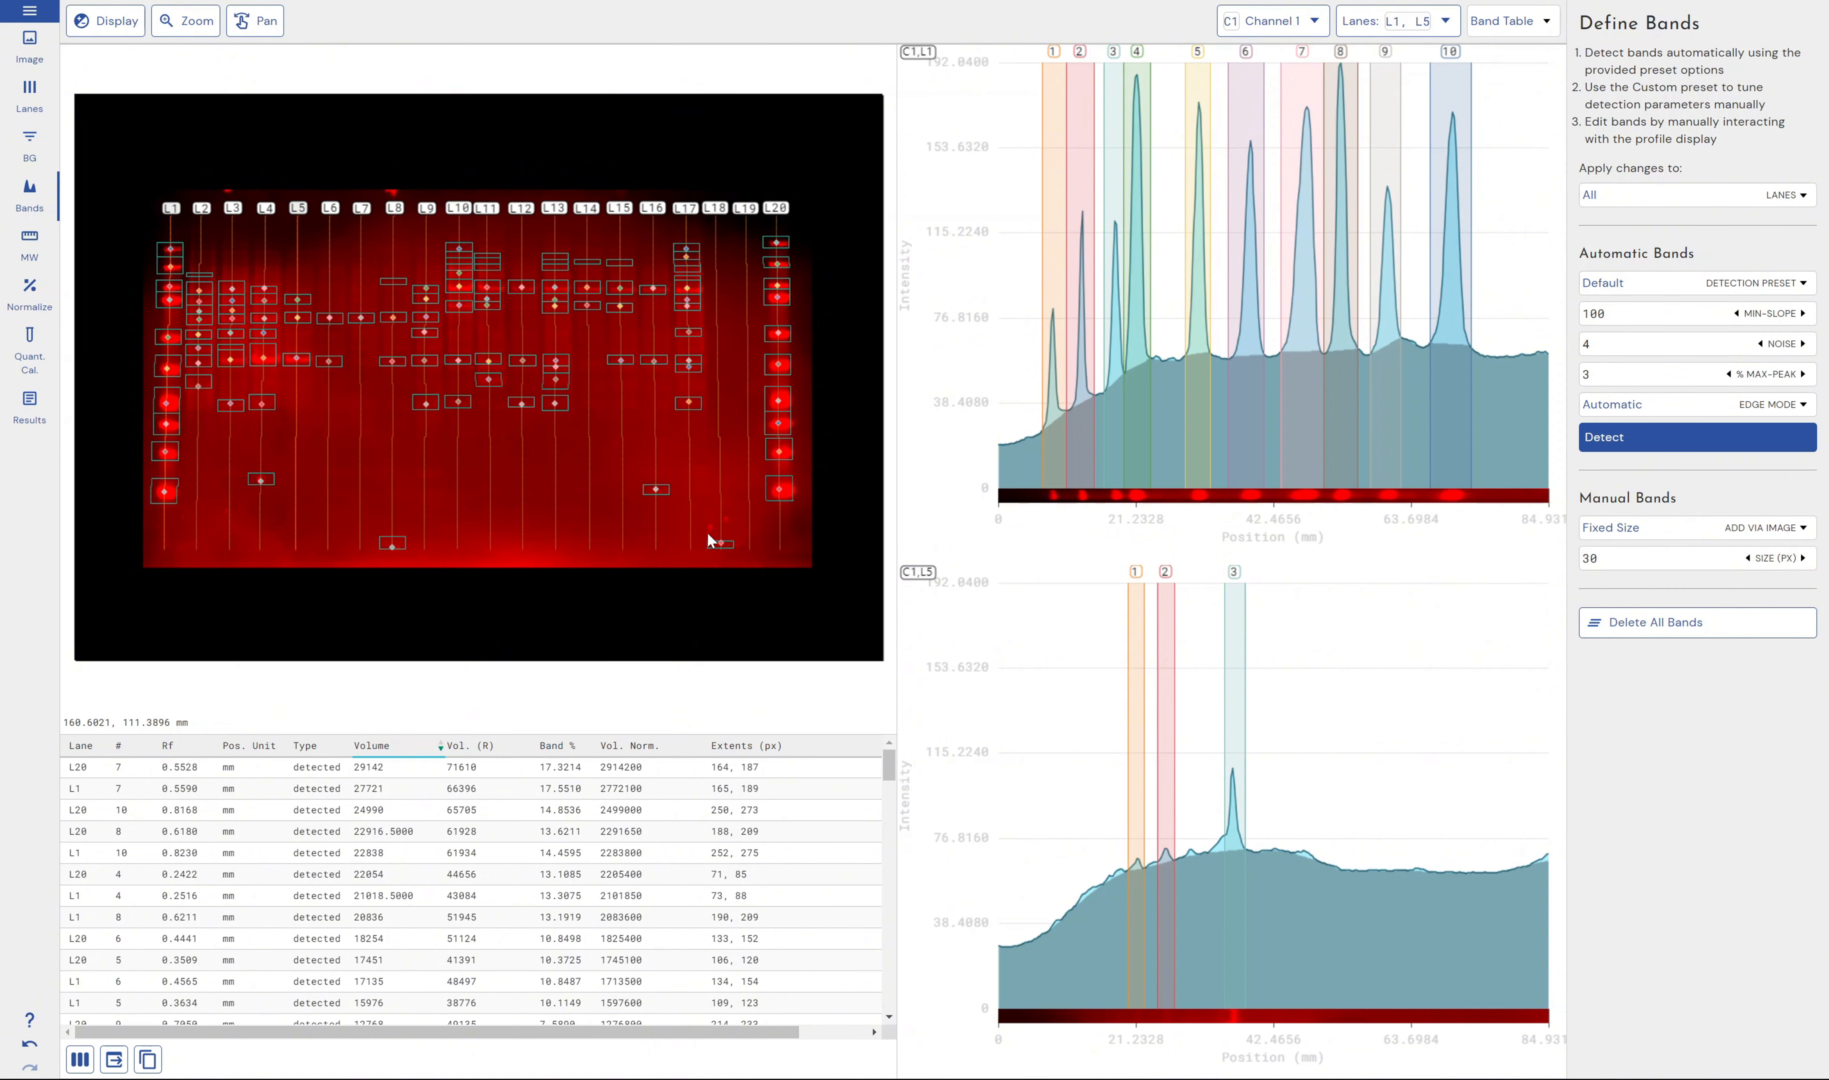
- Set the molecular size standard to ThermoFisher MagicMark XP and assign lanes L1 and L20 as marker lanes
click(34, 253)
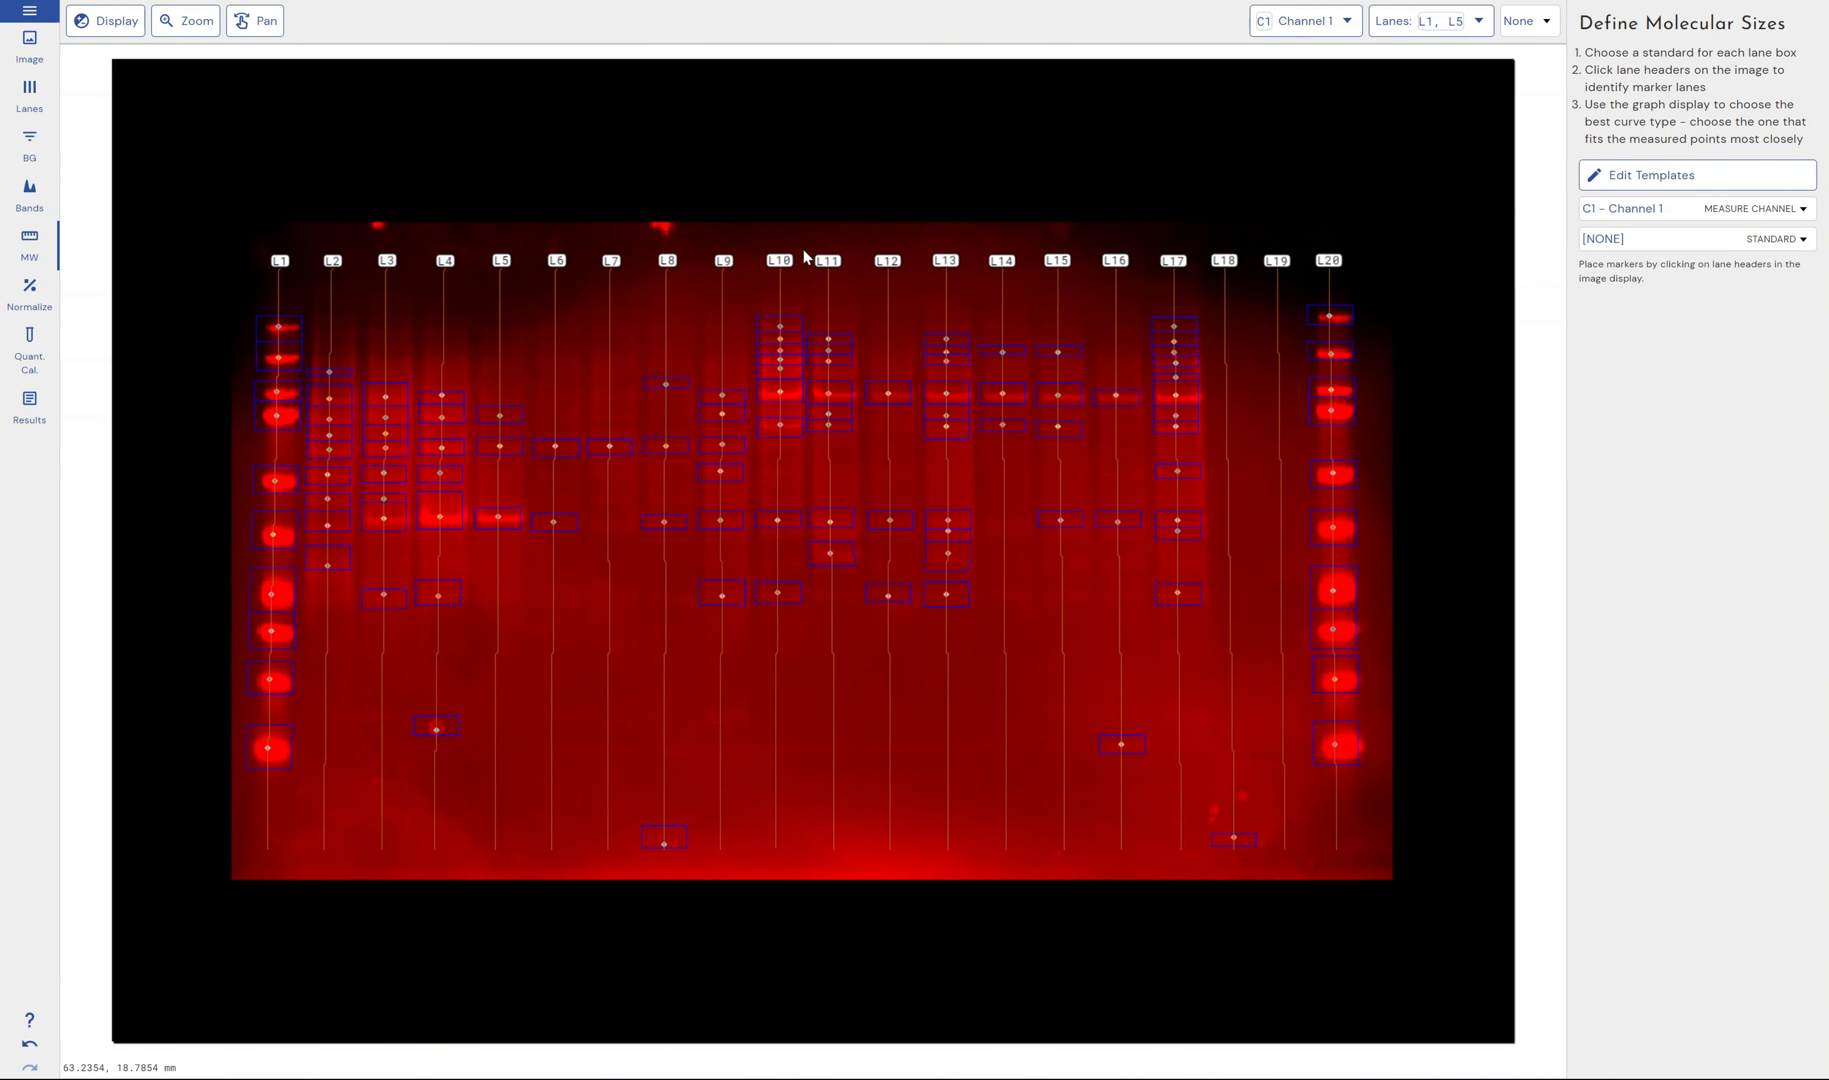
click(1769, 240)
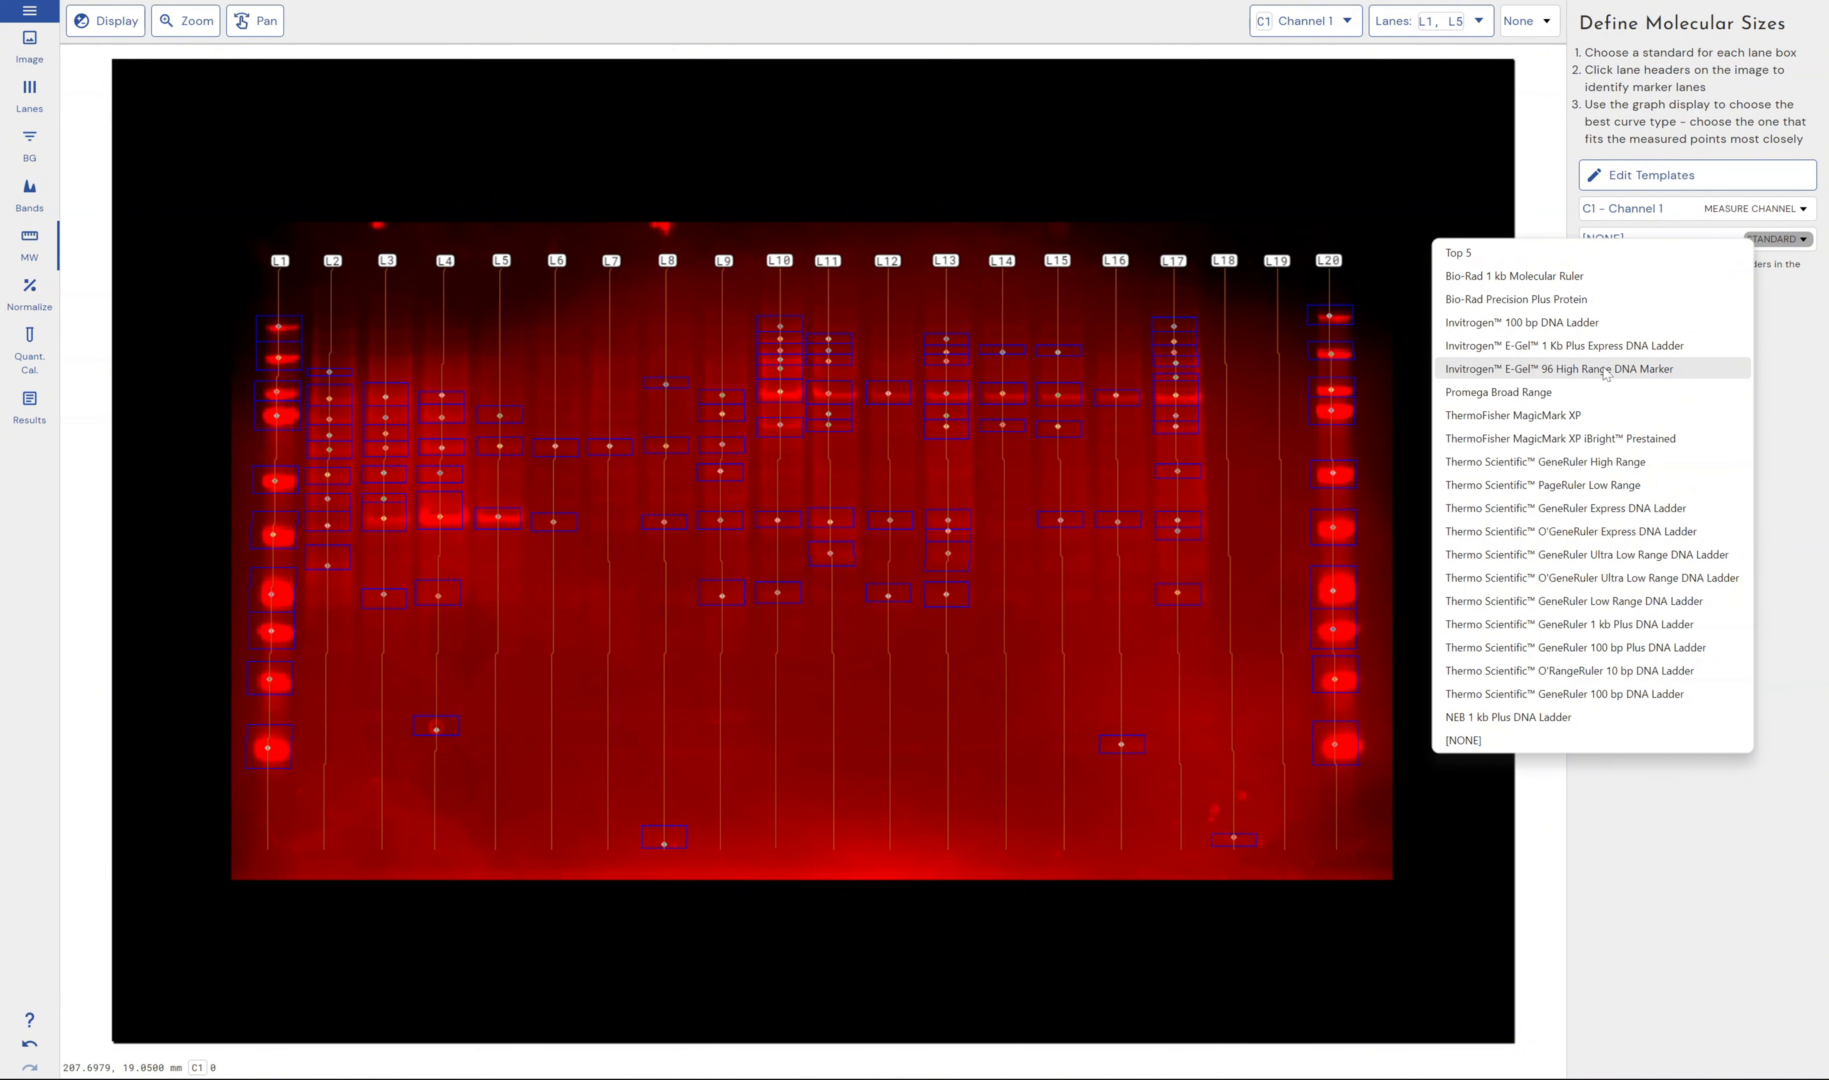
click(1581, 420)
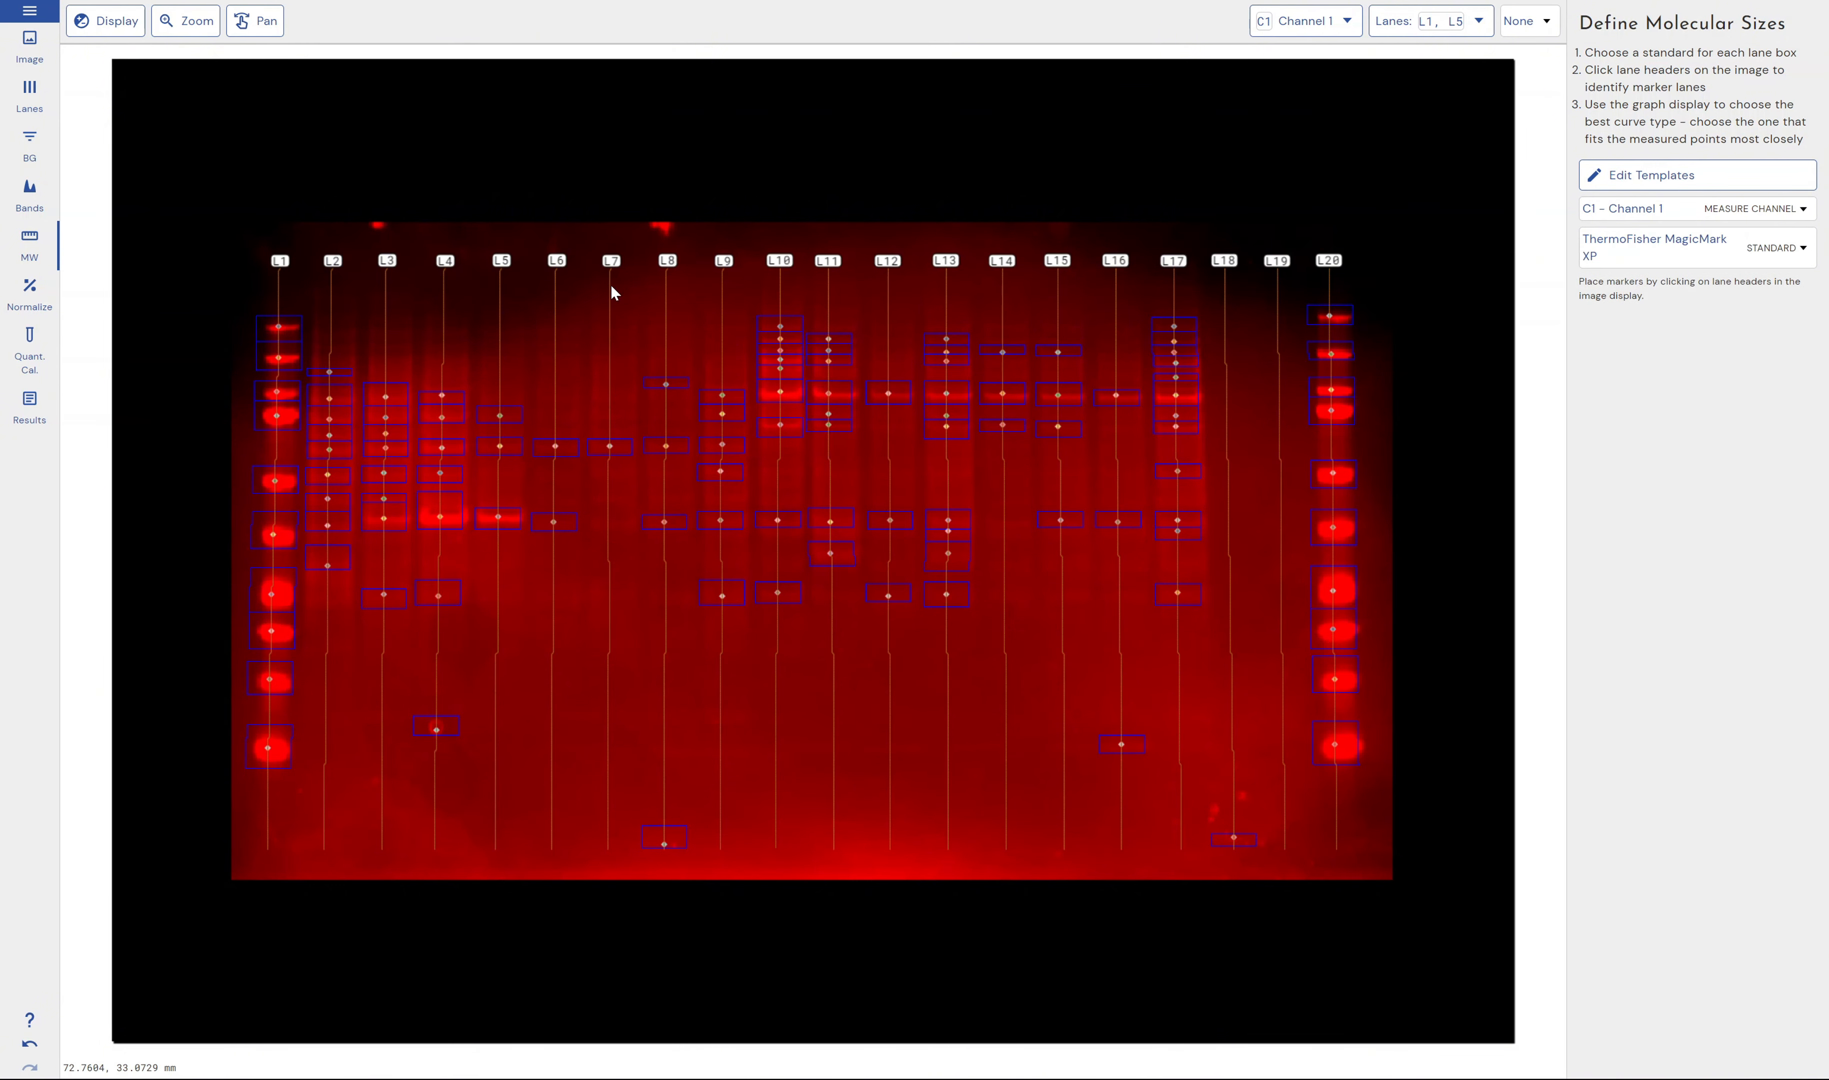
click(280, 261)
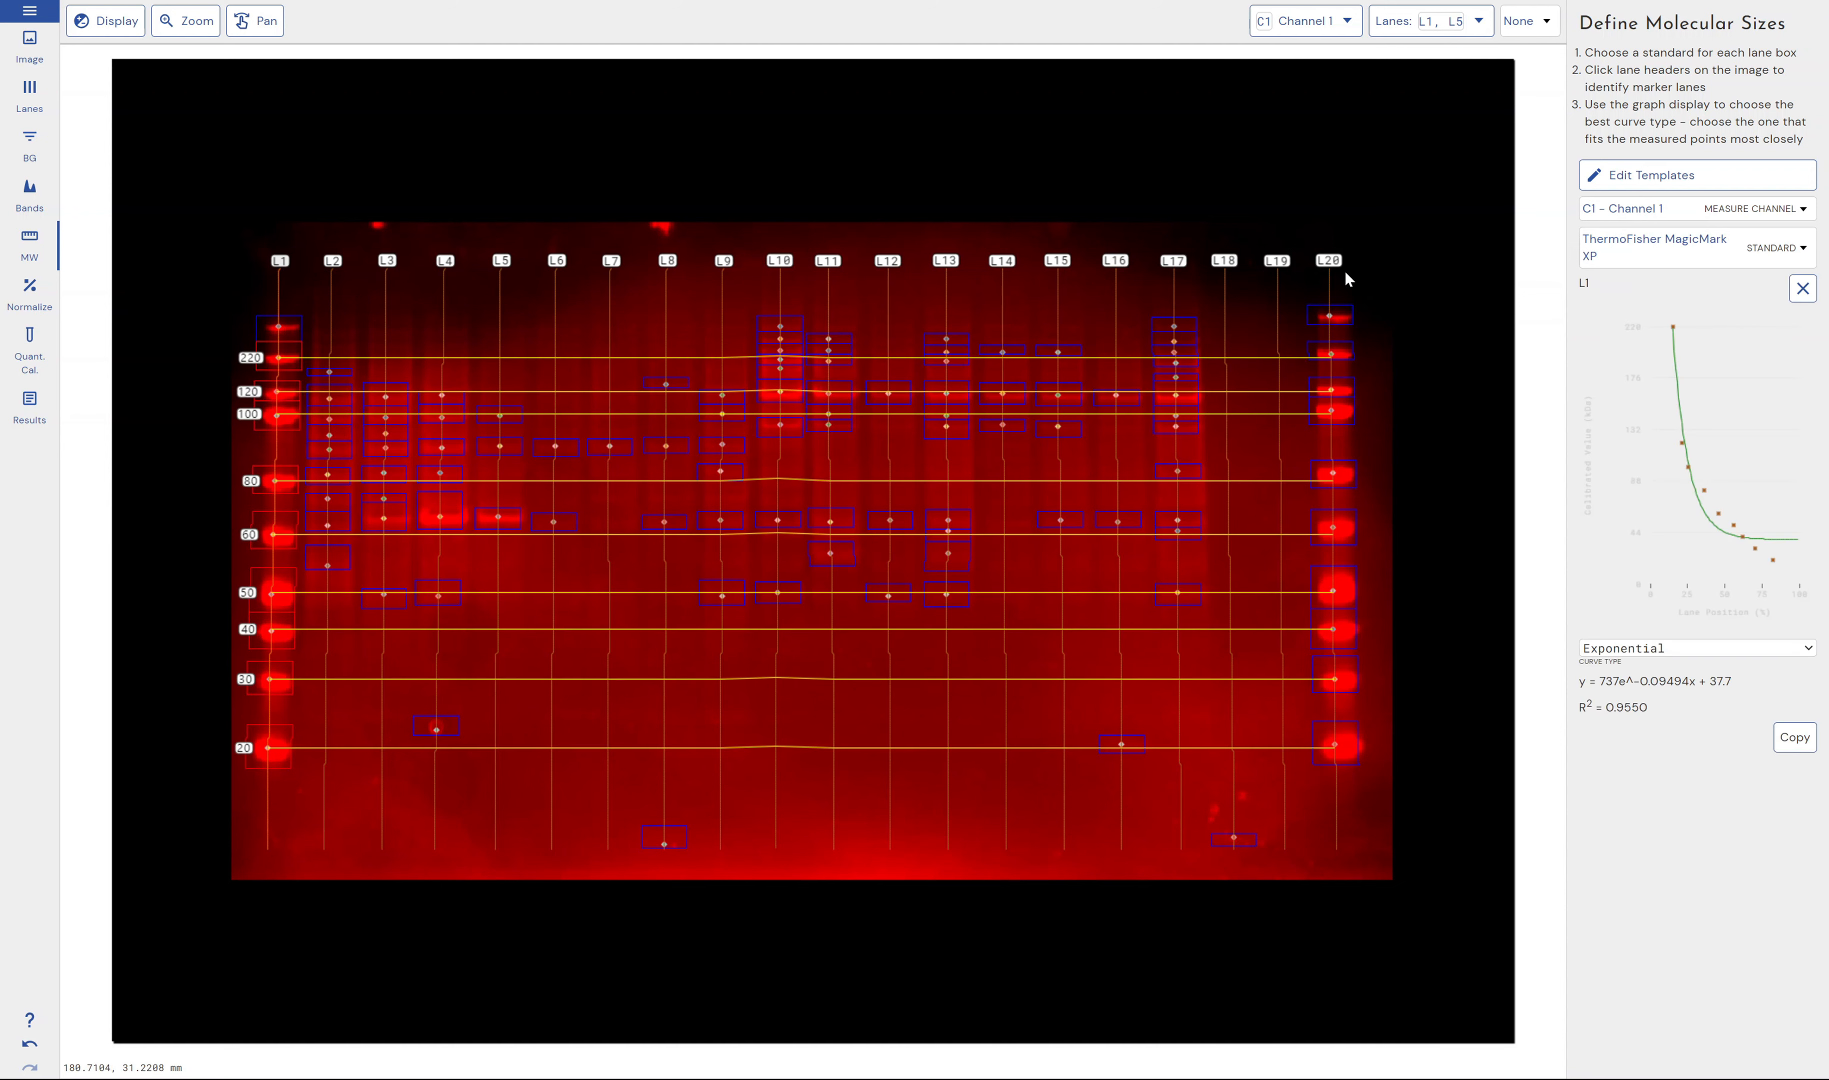
click(1332, 264)
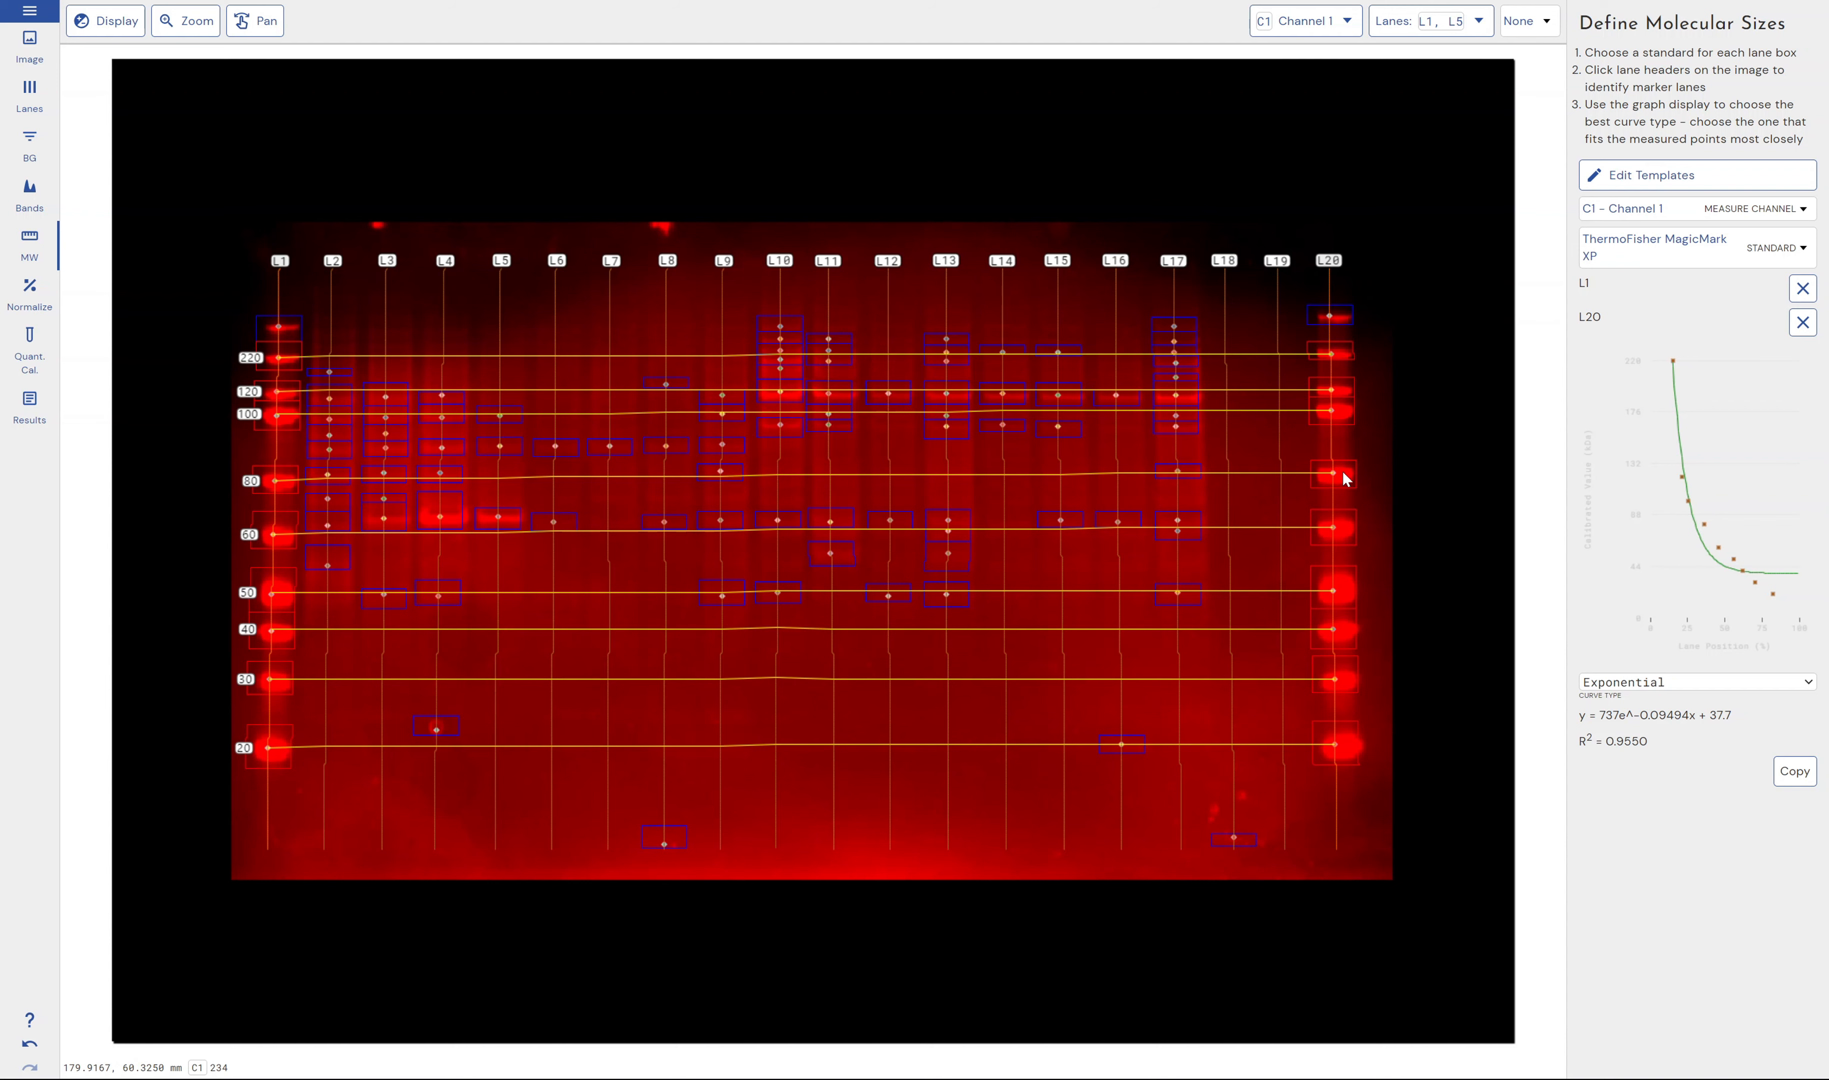
- Compare the Linear, Exponential and Cubic Spline fits for the molecular size curve and set the curve type to Linear Log
click(1760, 684)
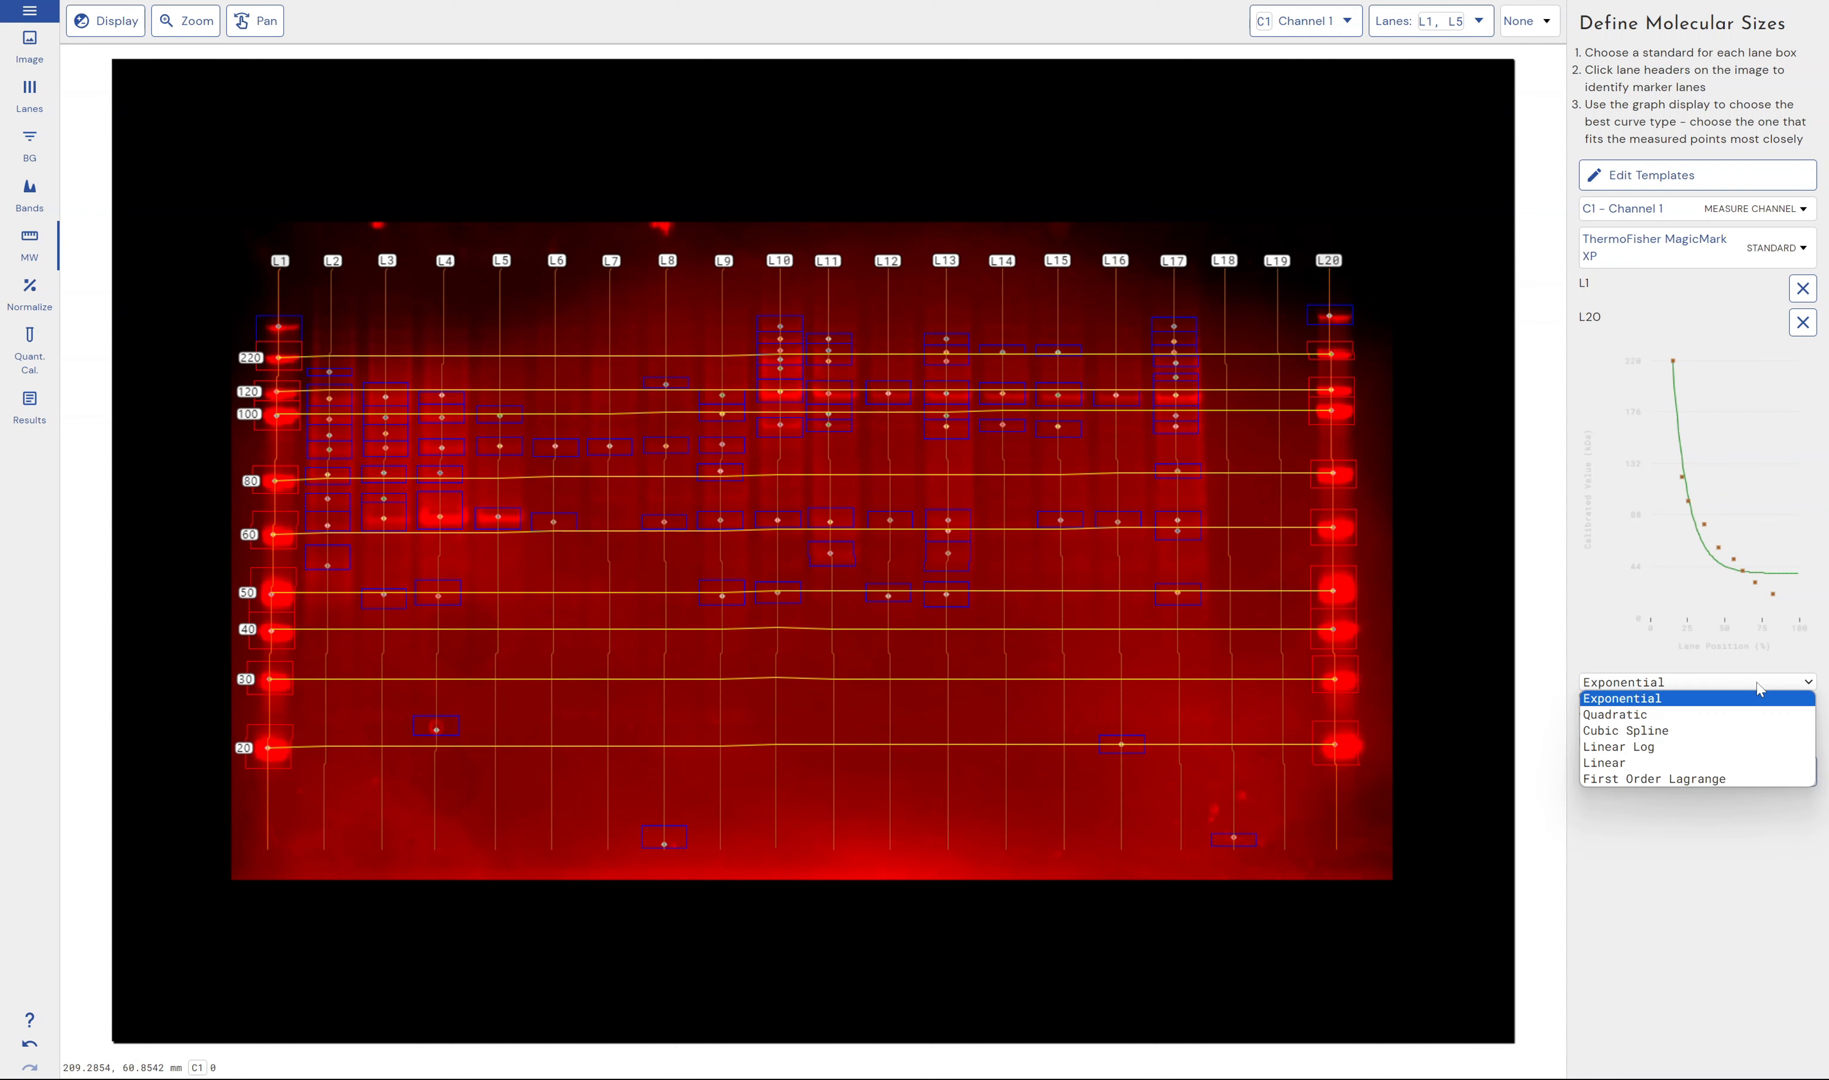
click(1709, 763)
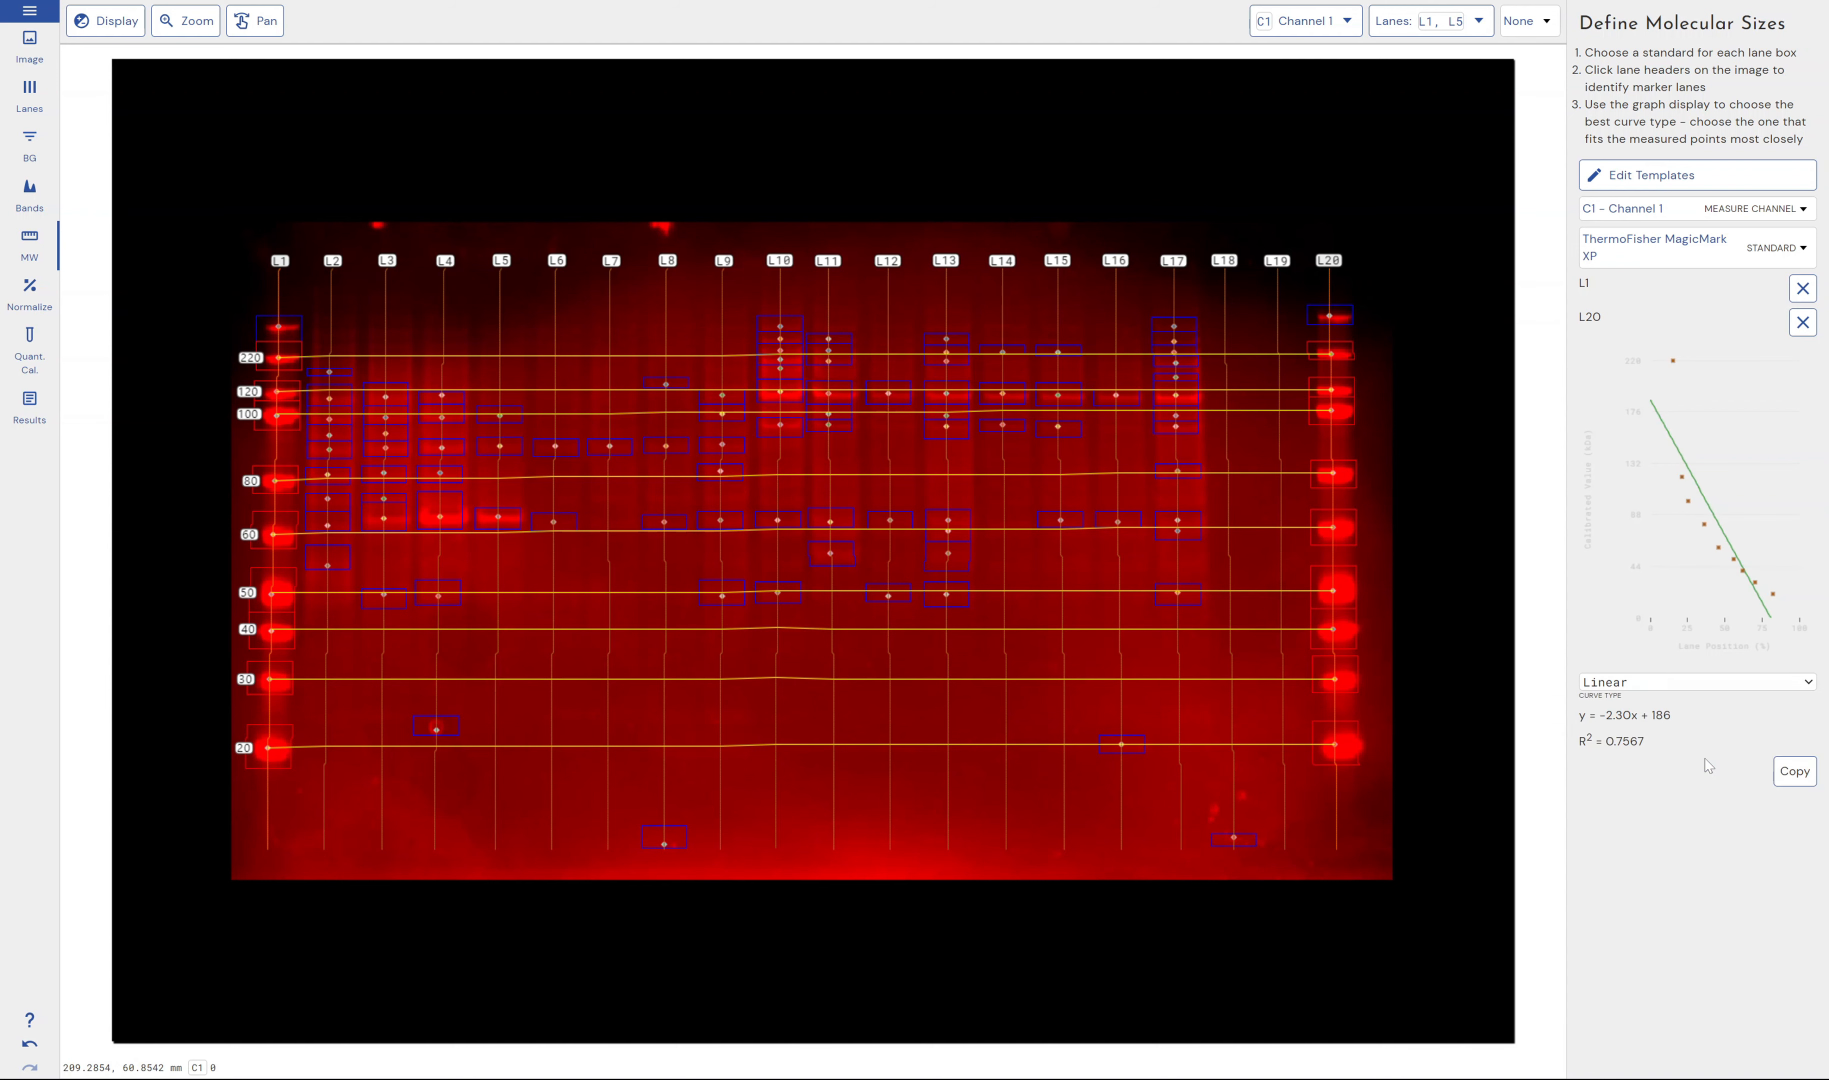
click(1755, 684)
click(1694, 751)
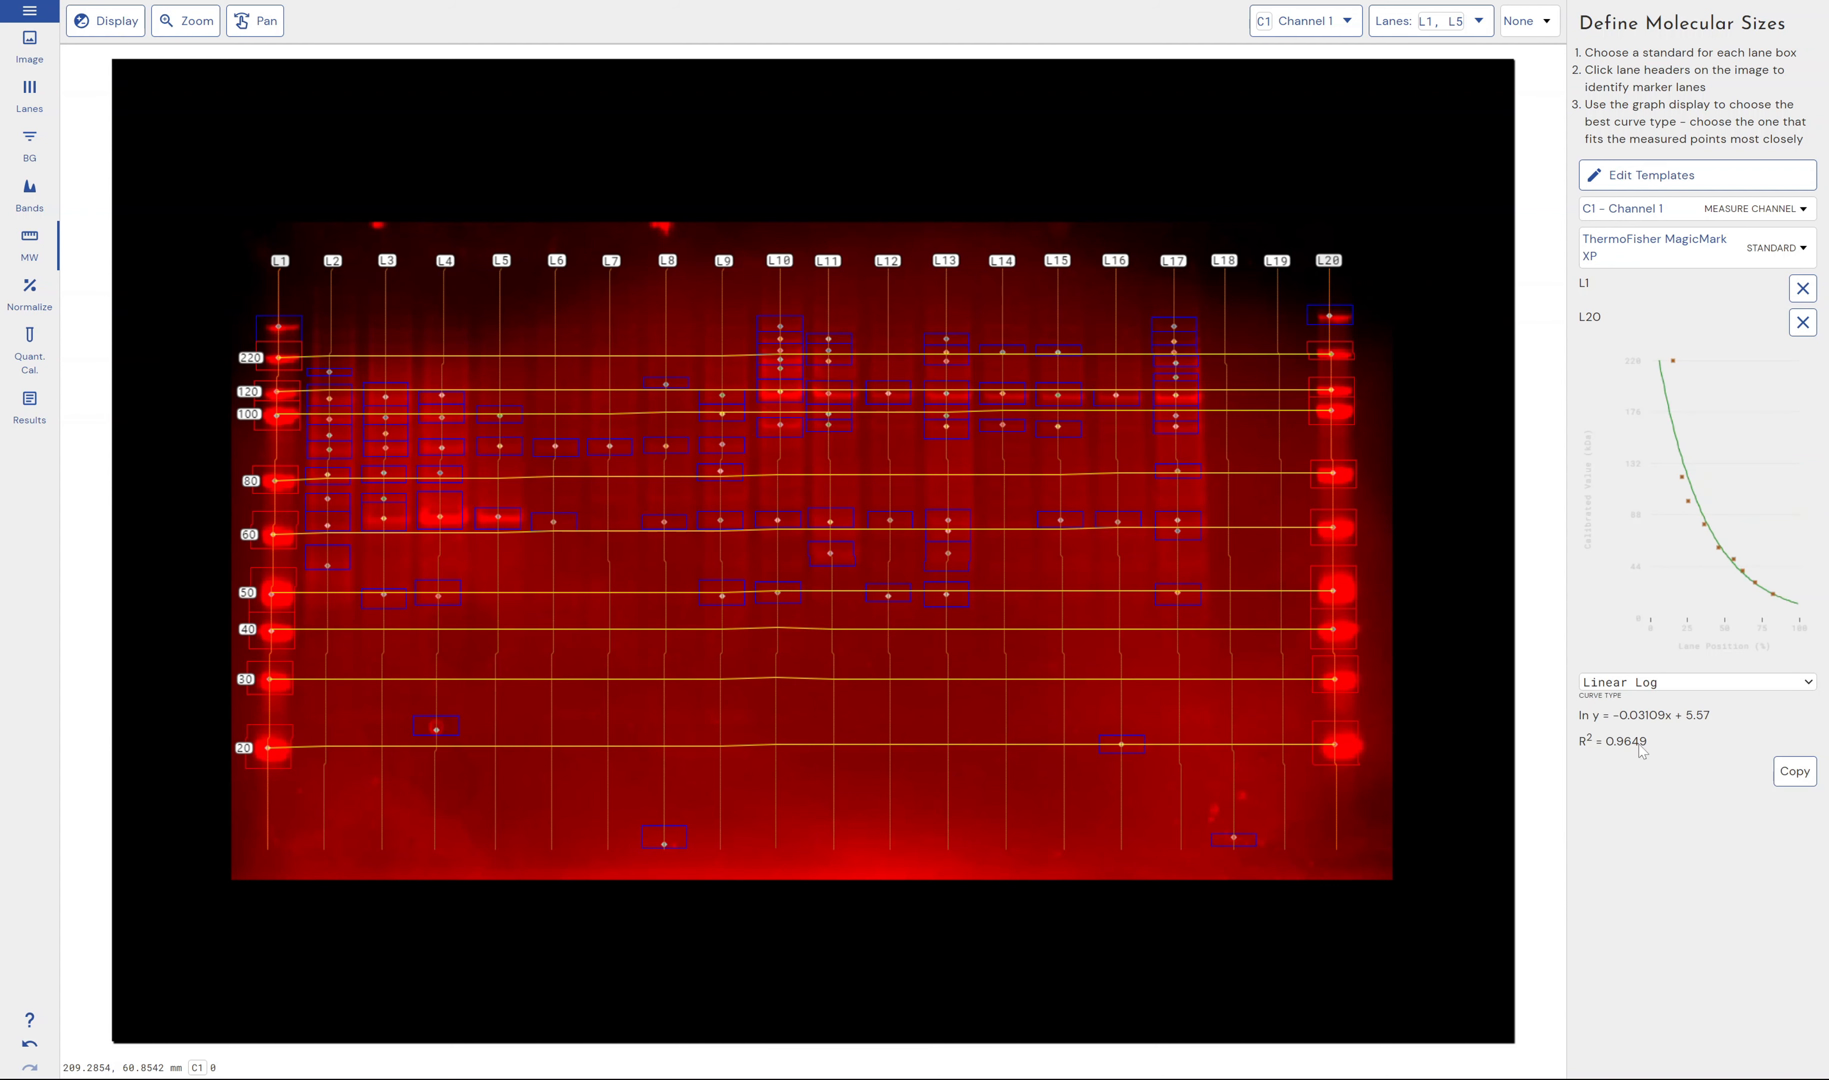
click(1677, 684)
click(1657, 705)
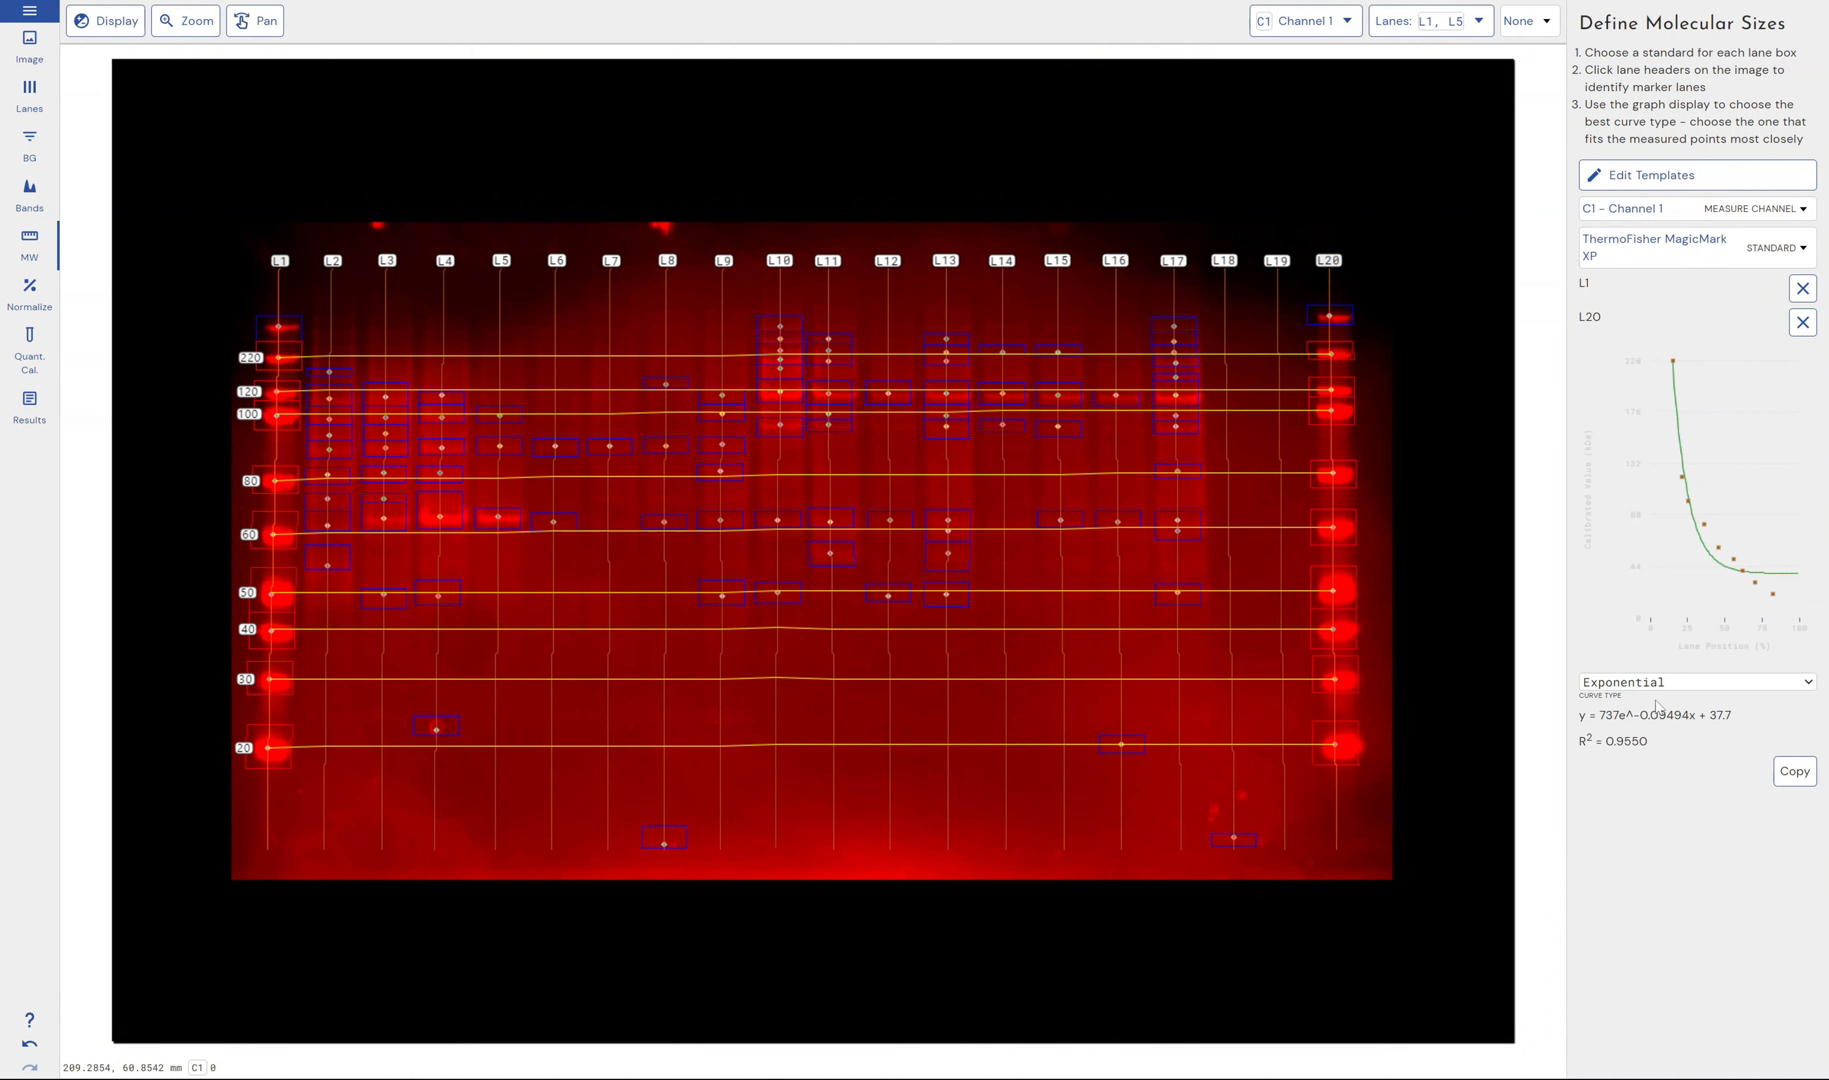
click(1669, 684)
click(1668, 739)
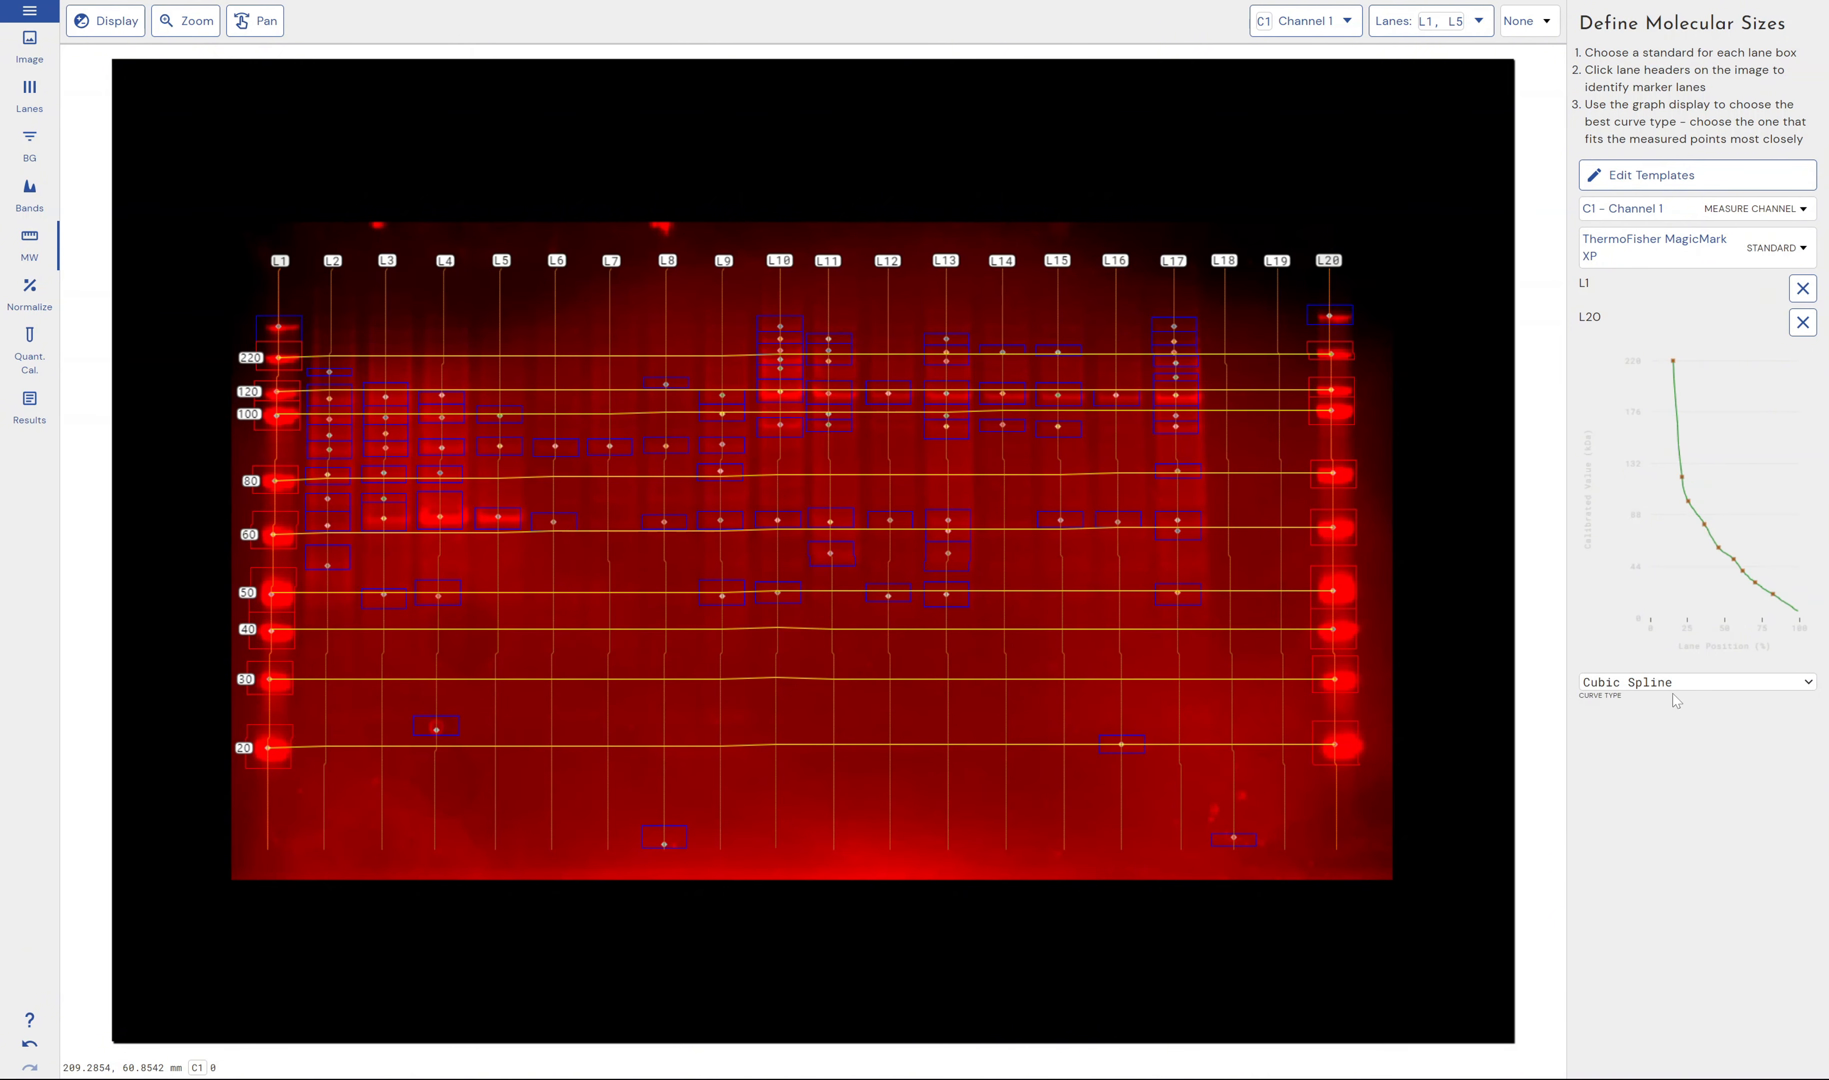
click(1671, 684)
click(1659, 755)
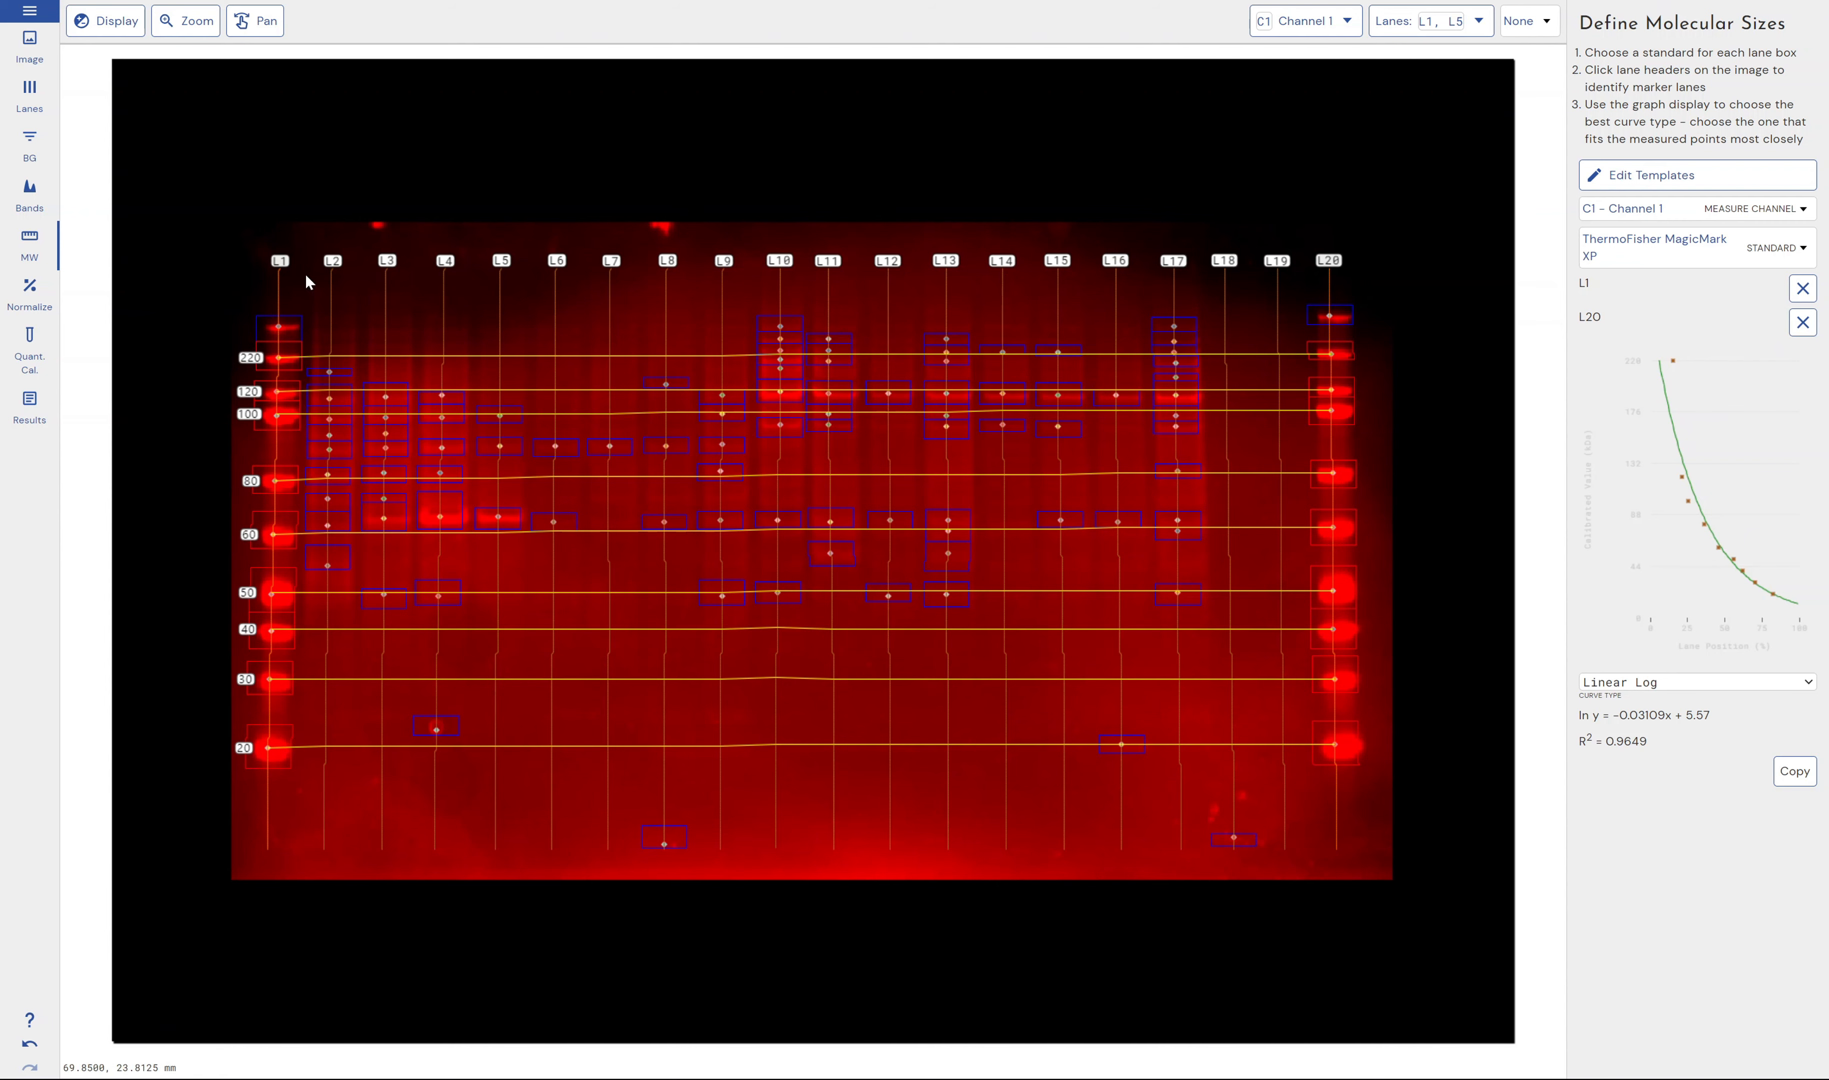
- View the band volume normalization and quantity calibration stages, and open the analysis results
click(33, 291)
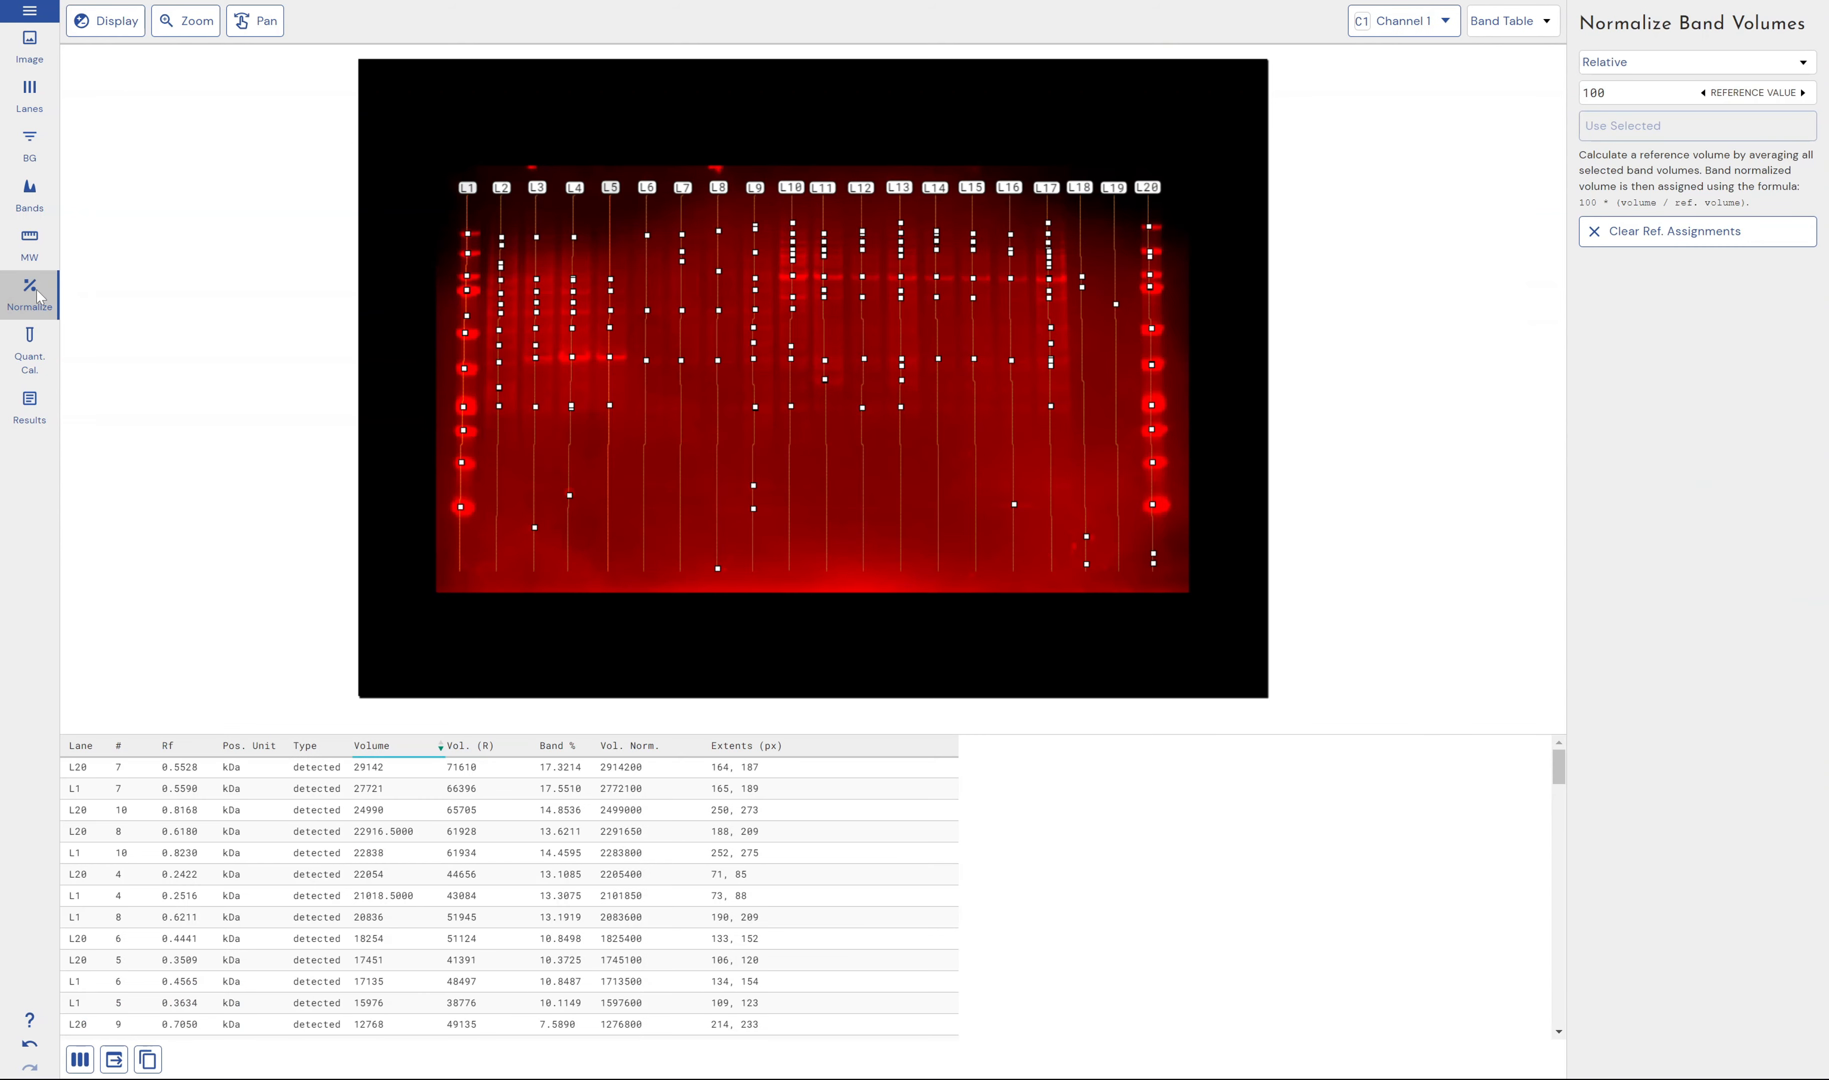
click(34, 339)
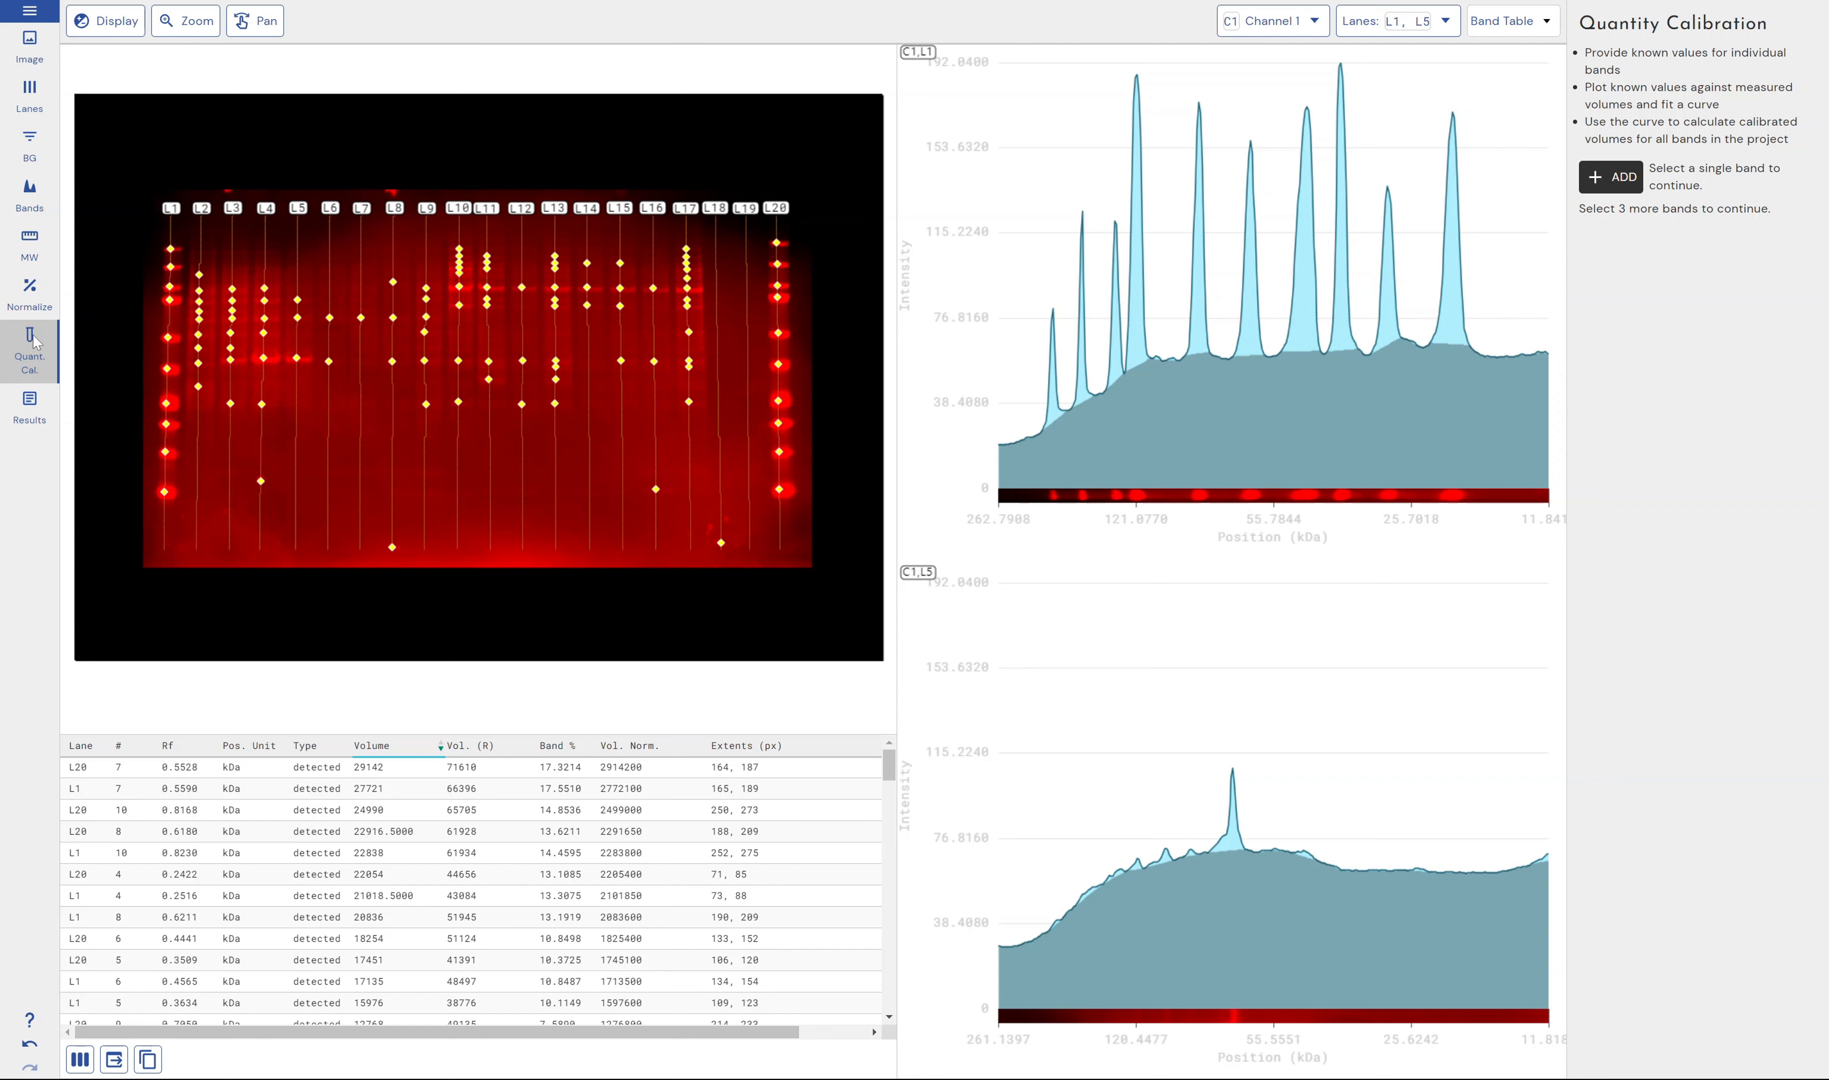
click(23, 413)
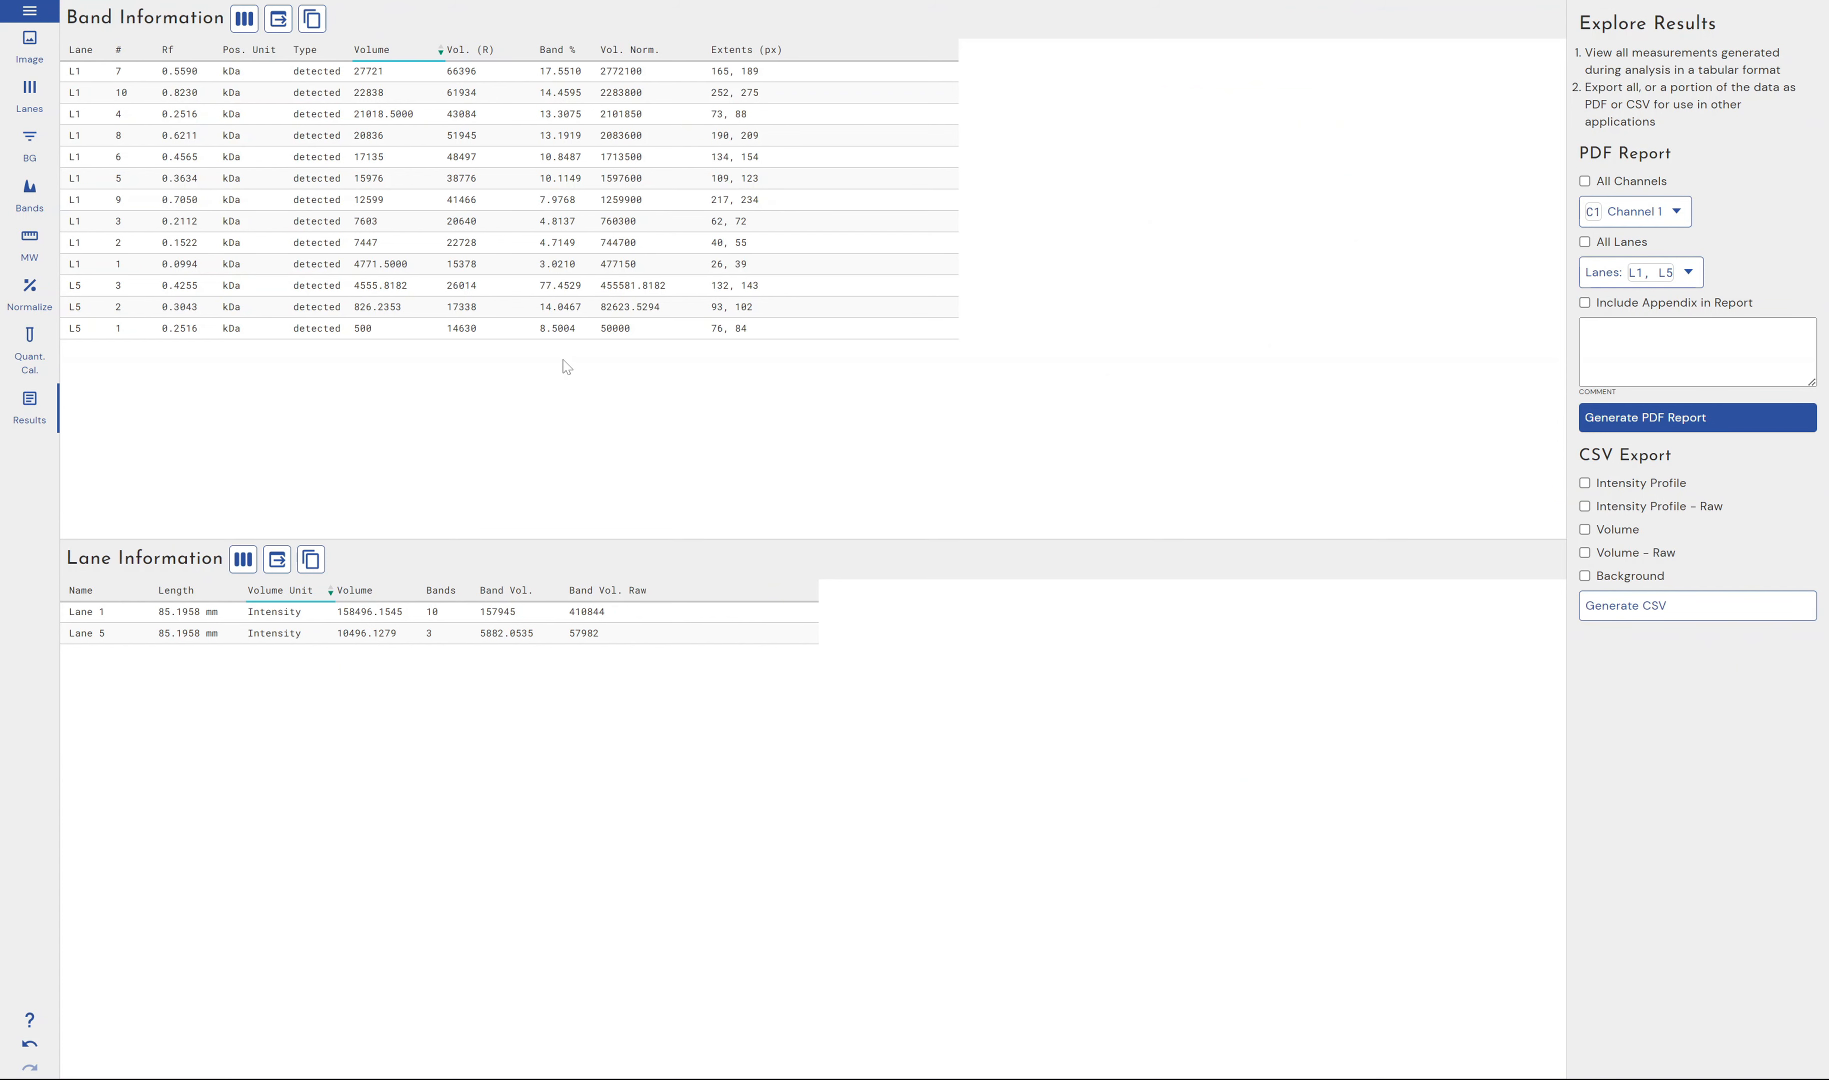
- Look through the available columns of the Band Information table, toggling the Position column on and off again
click(244, 23)
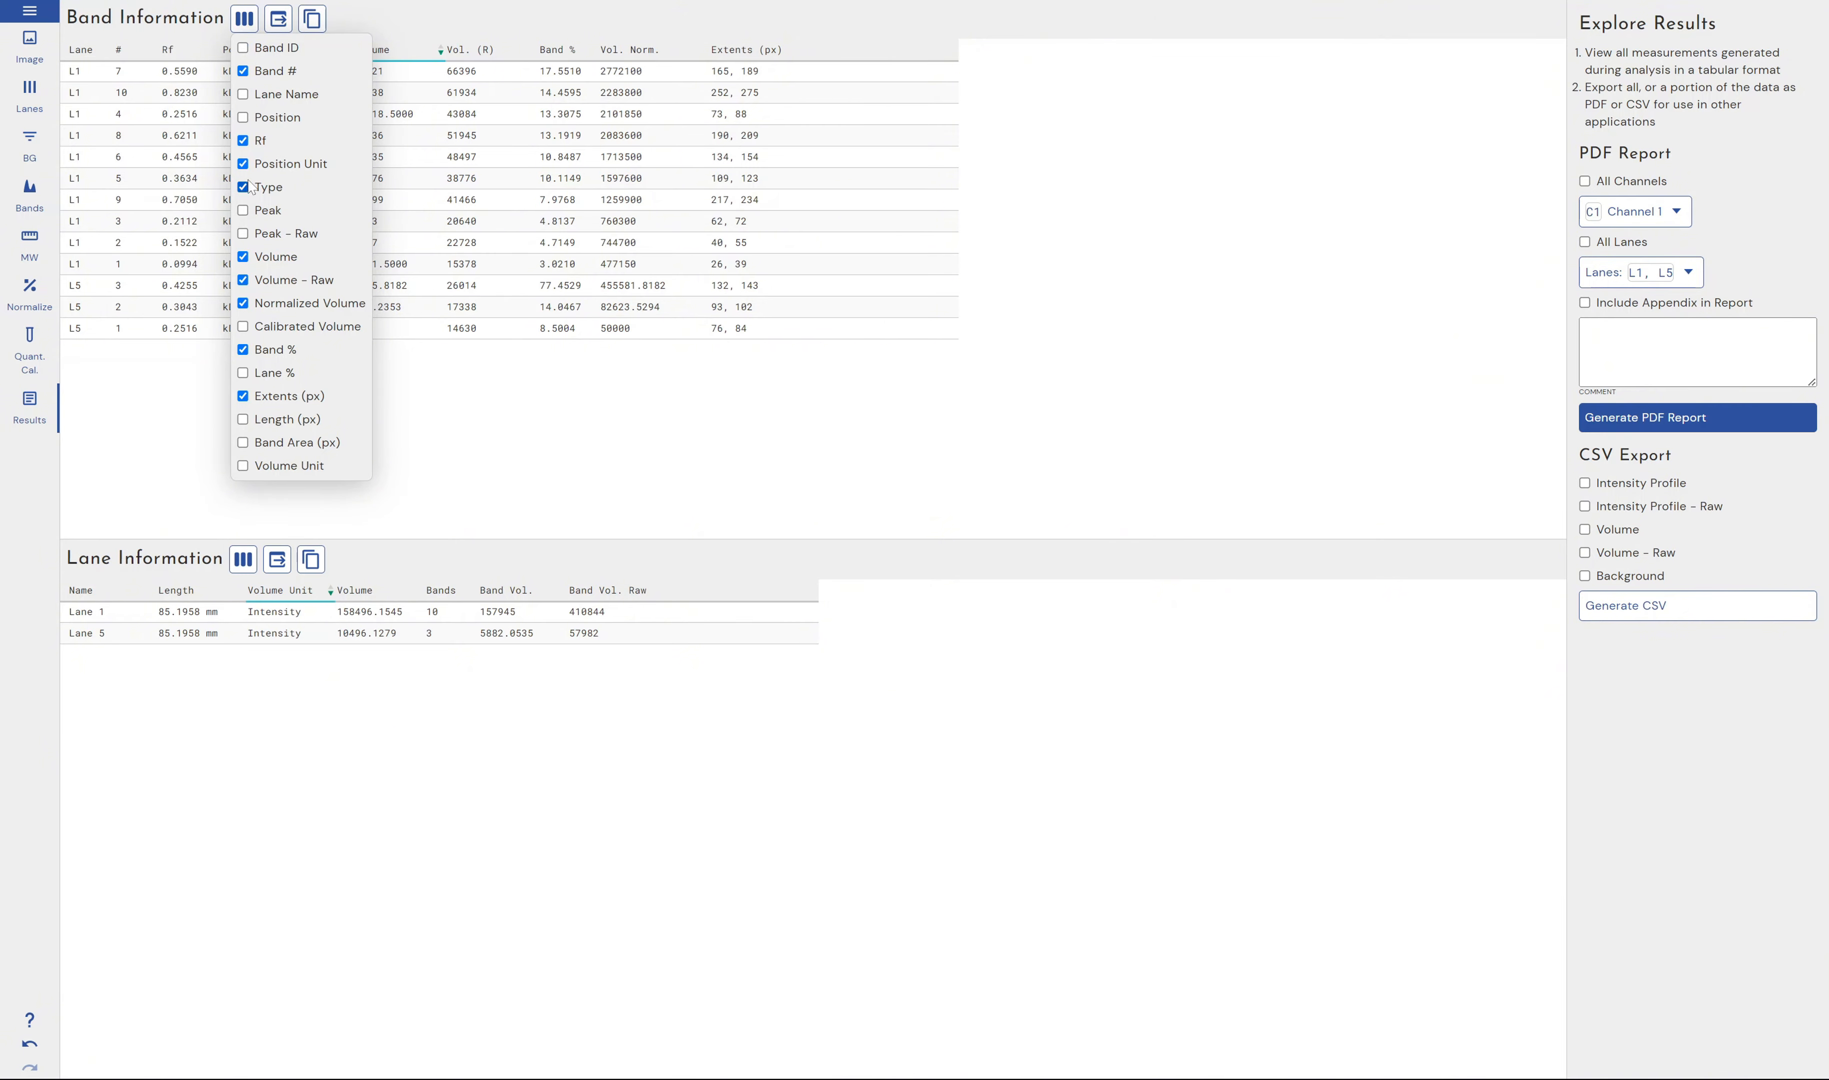
click(243, 118)
click(243, 118)
click(420, 18)
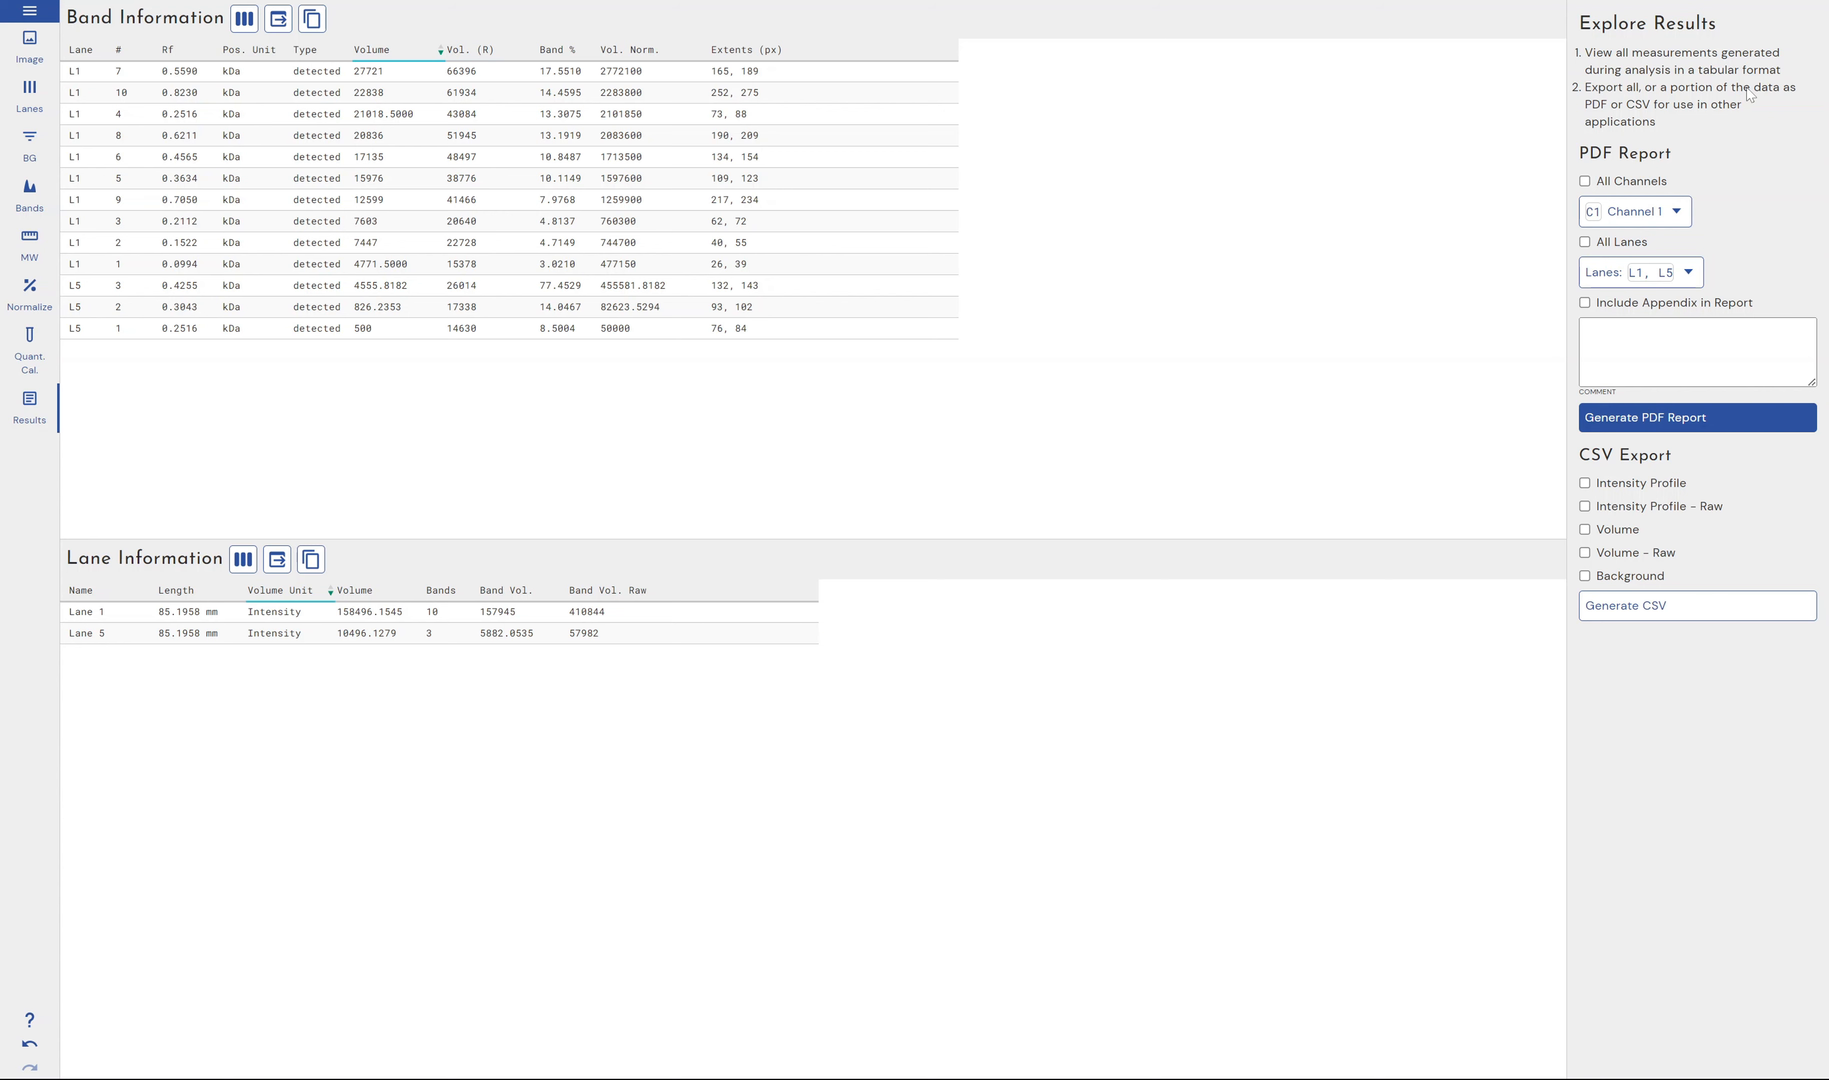
- Close the analysis with its changes saved and commit the revision with the note "Unsure on band association in Lane 3 band 4"
click(1810, 0)
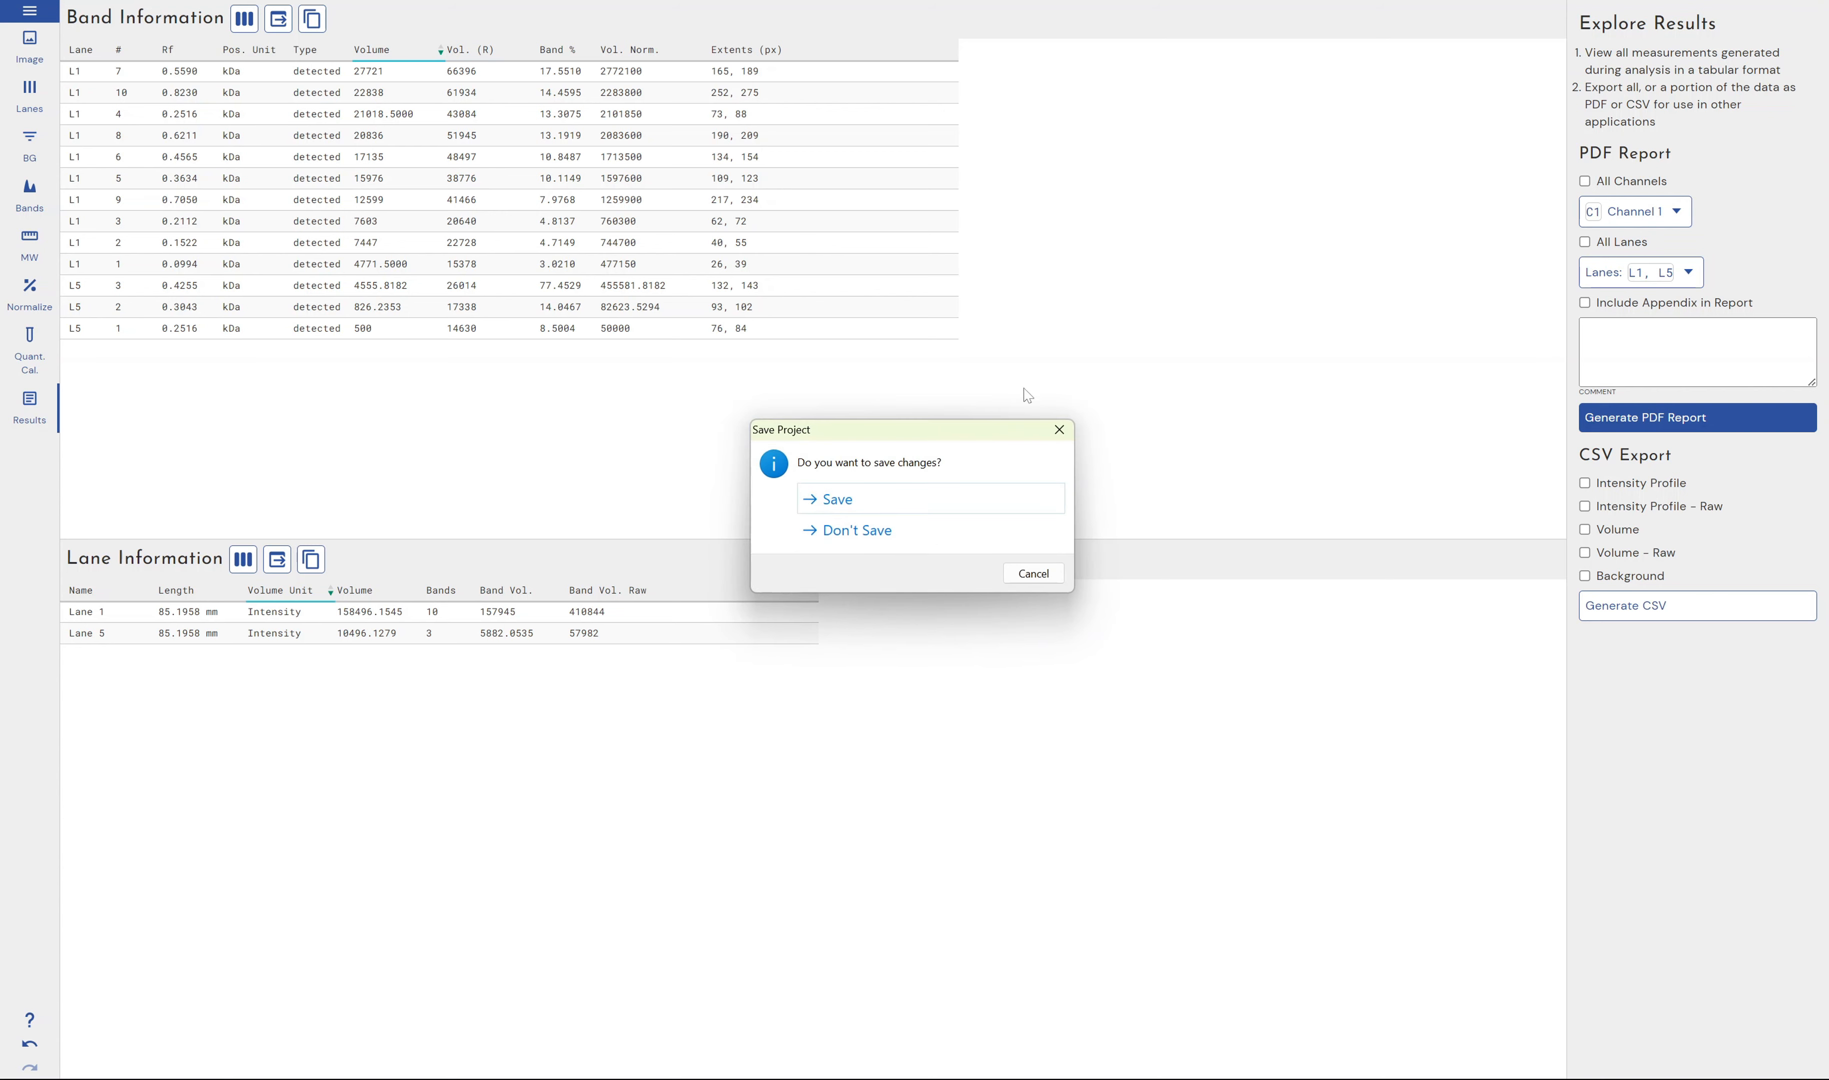
click(862, 510)
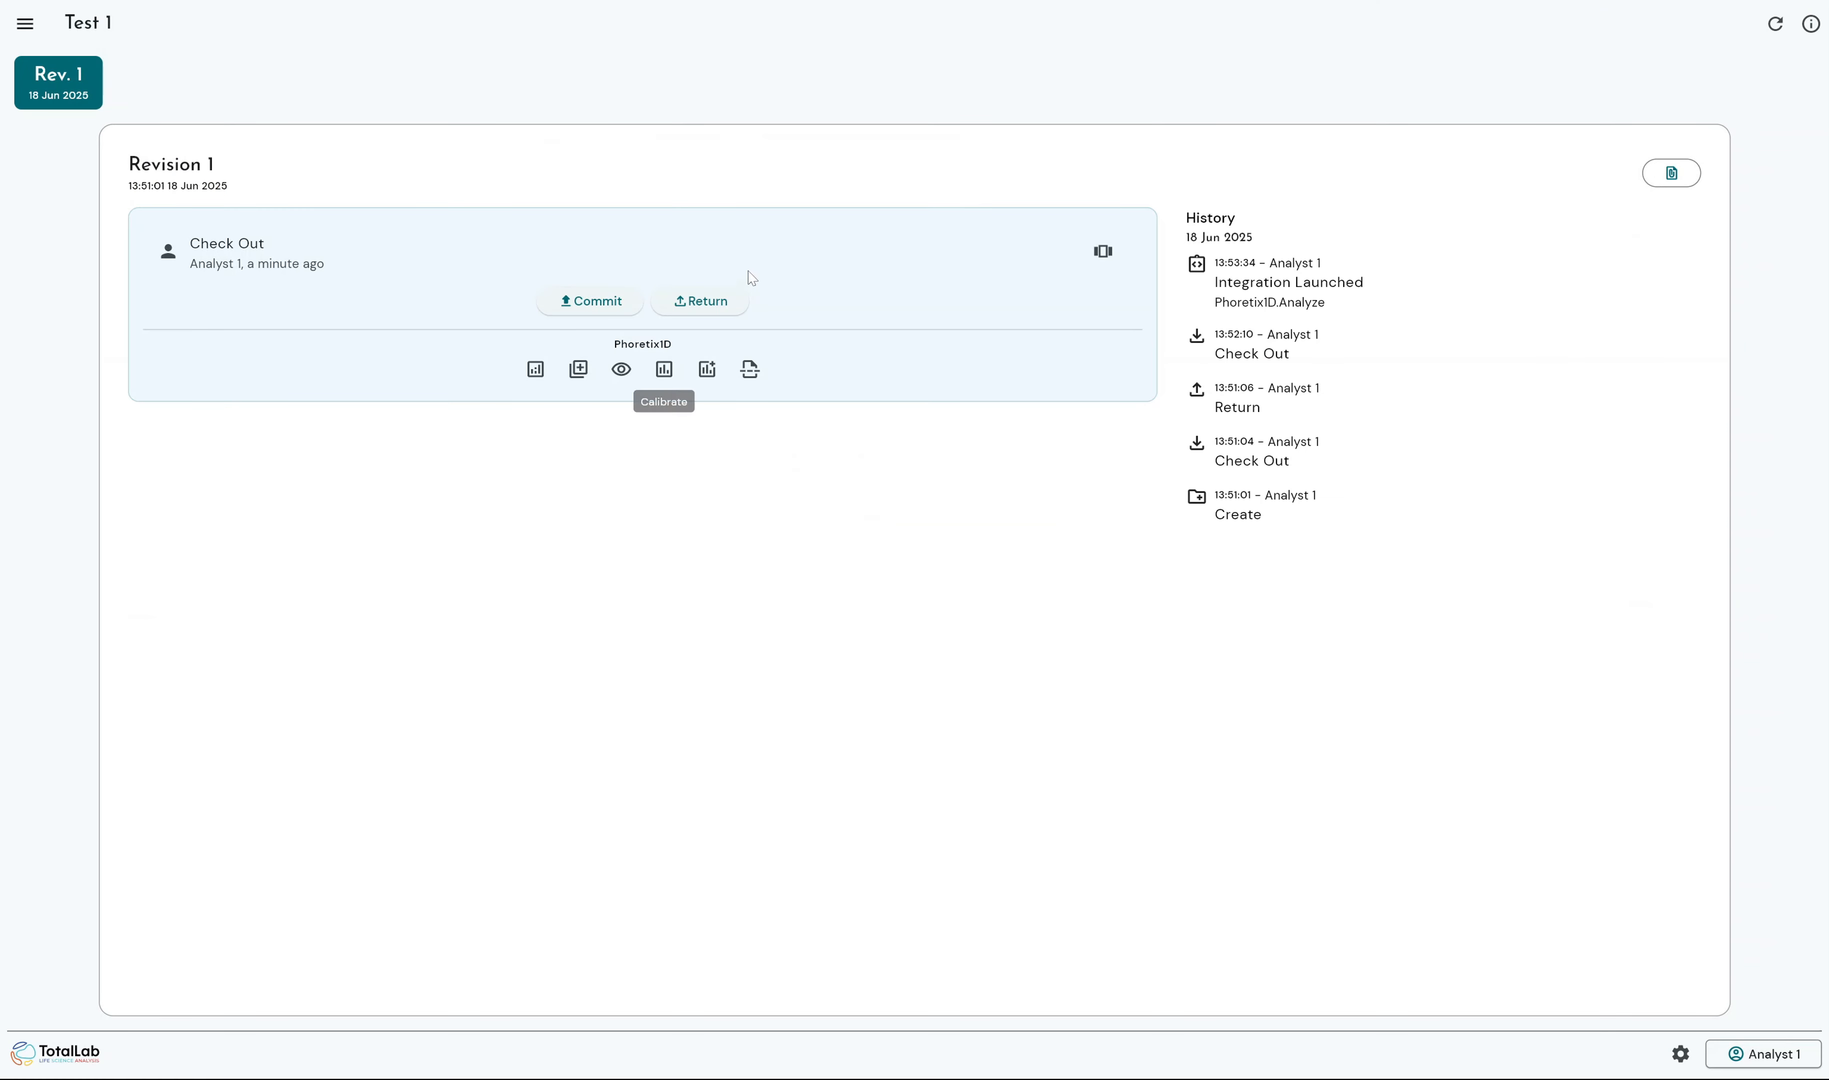
click(604, 304)
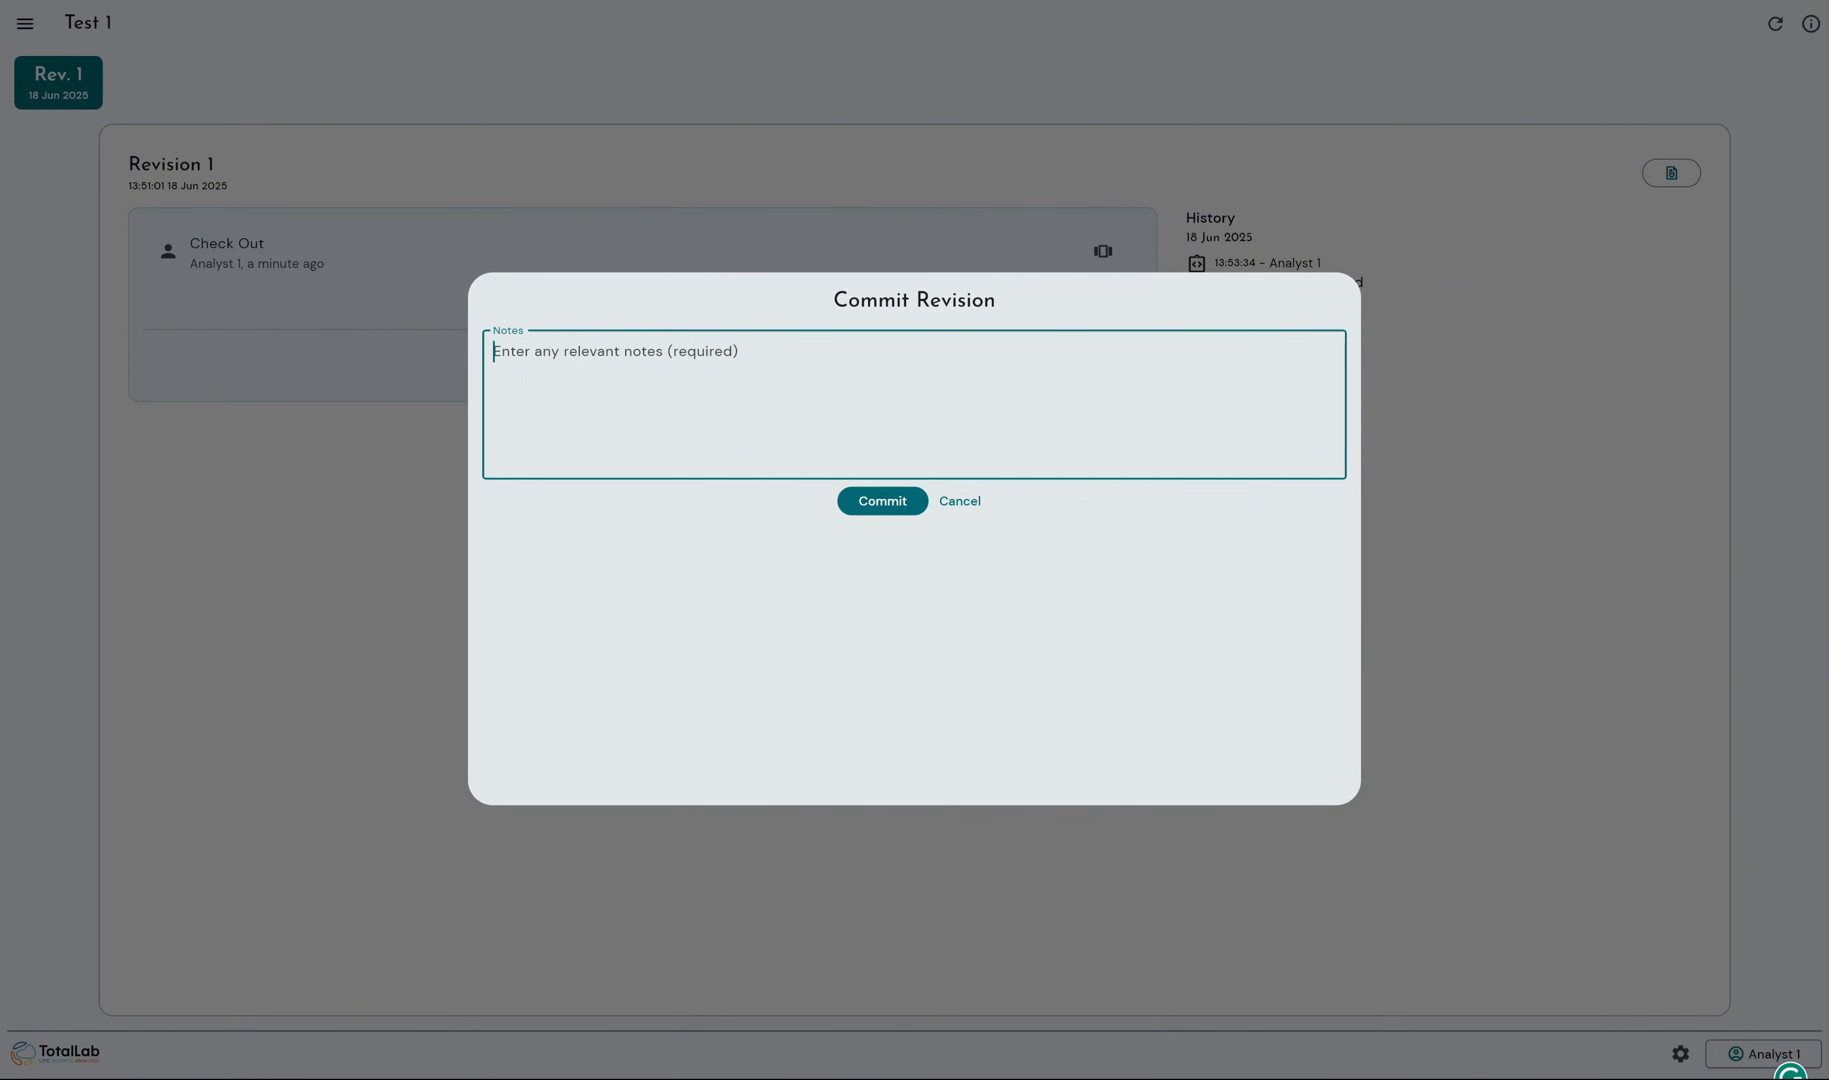
text(Unsure on )
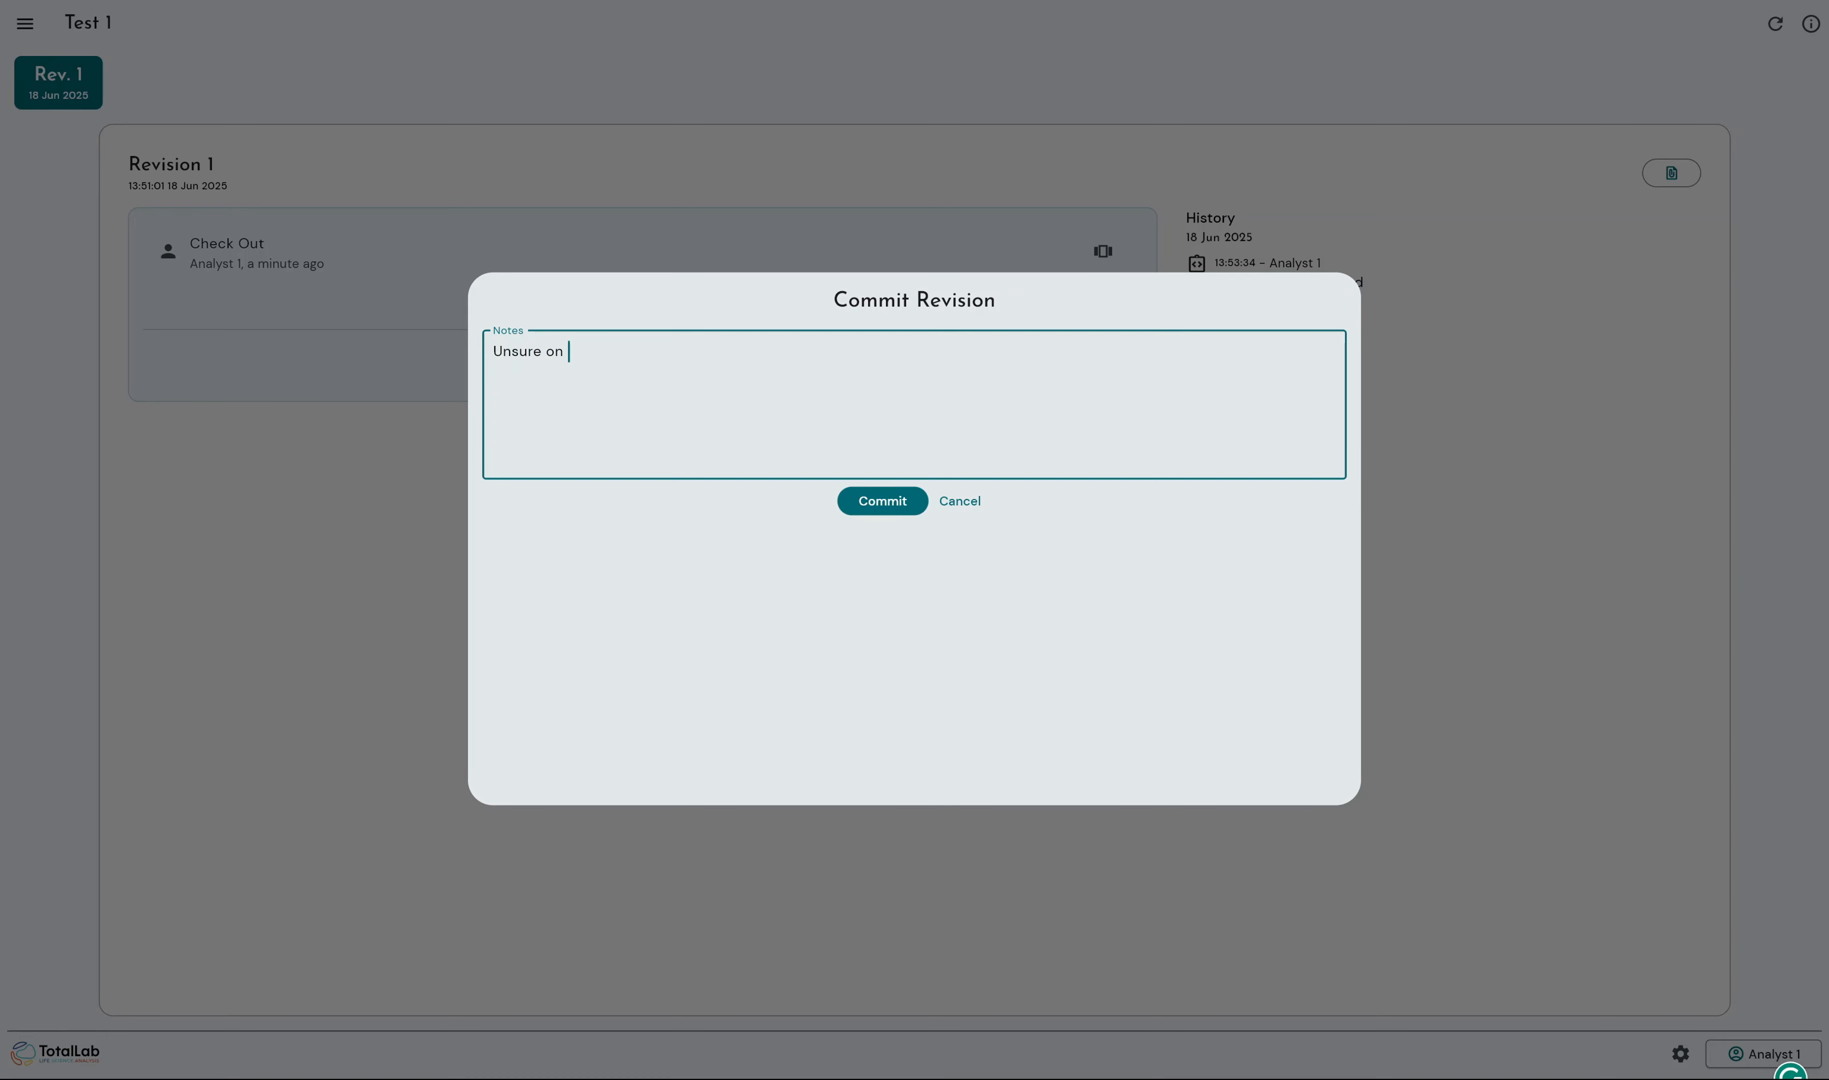
text(band association in Lane 3 band 4)
click(896, 513)
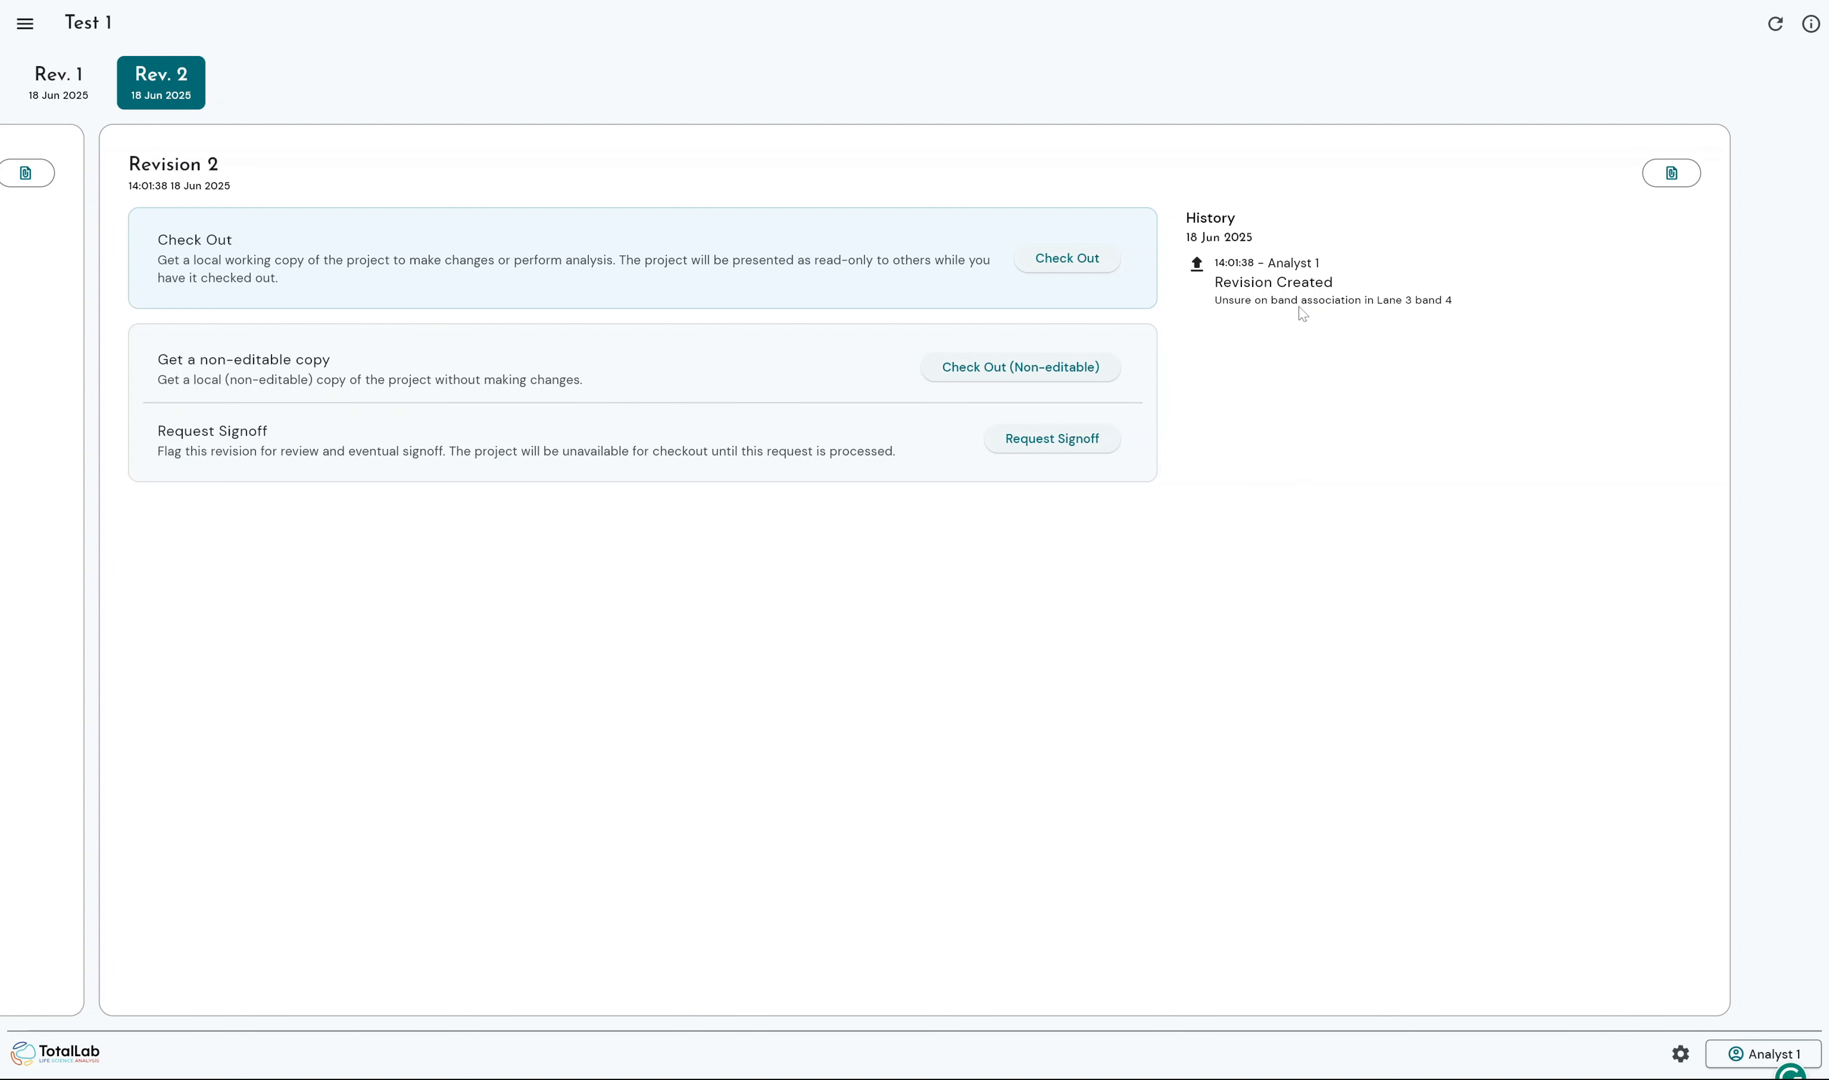
- Review the history of Revision 1 and request signoff for Revision 2 with the note "Please signoff"
click(72, 102)
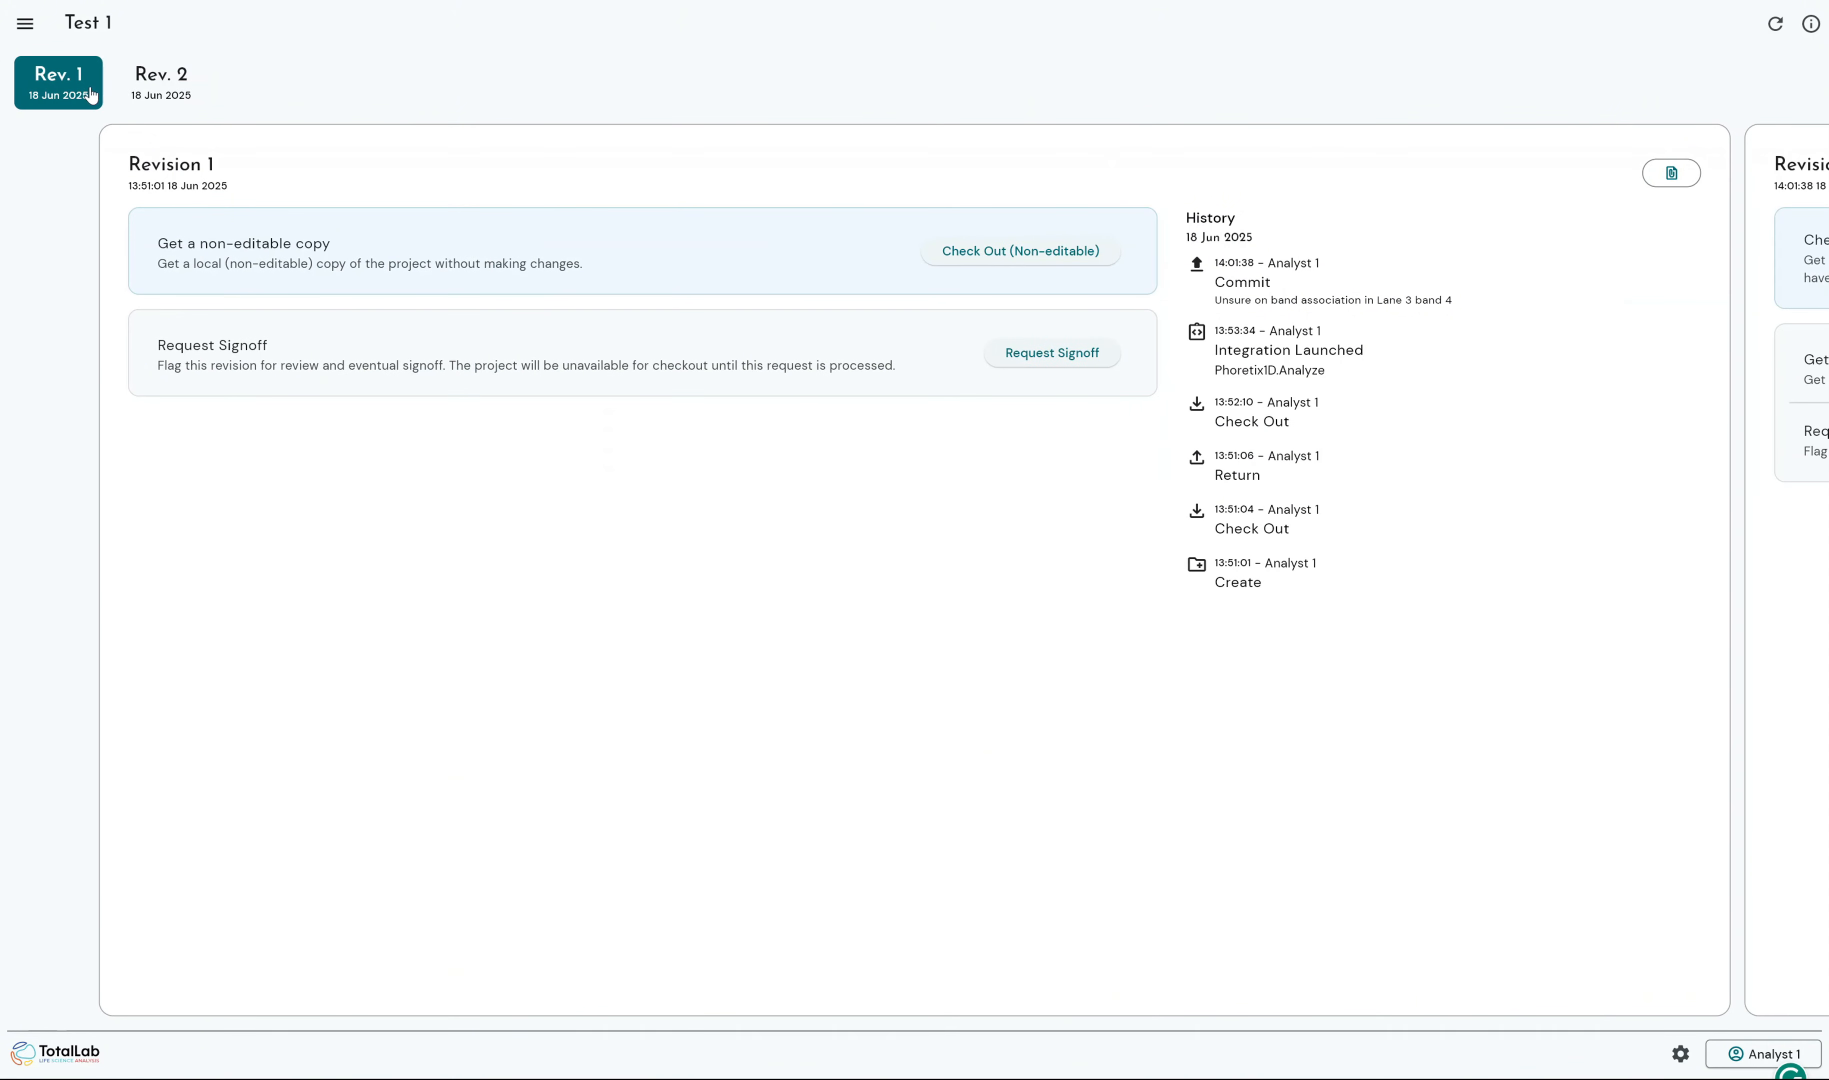
click(178, 97)
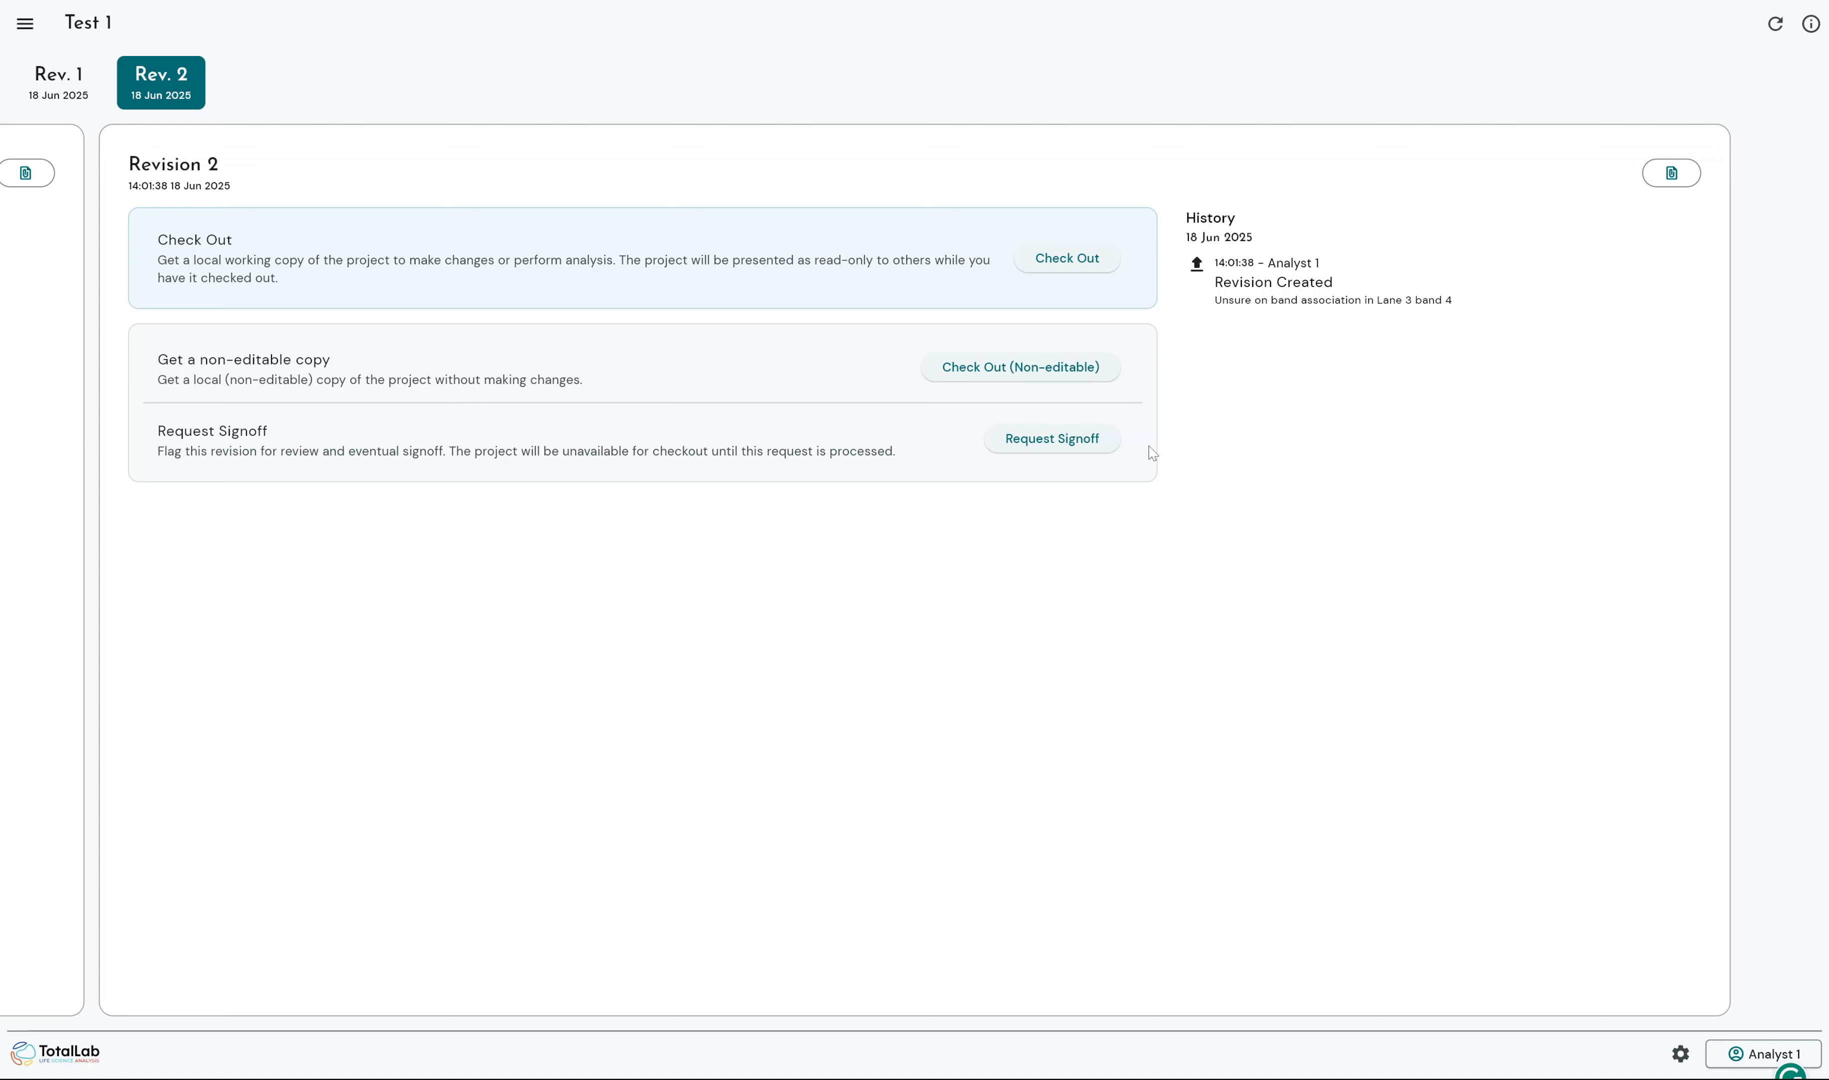
click(1102, 445)
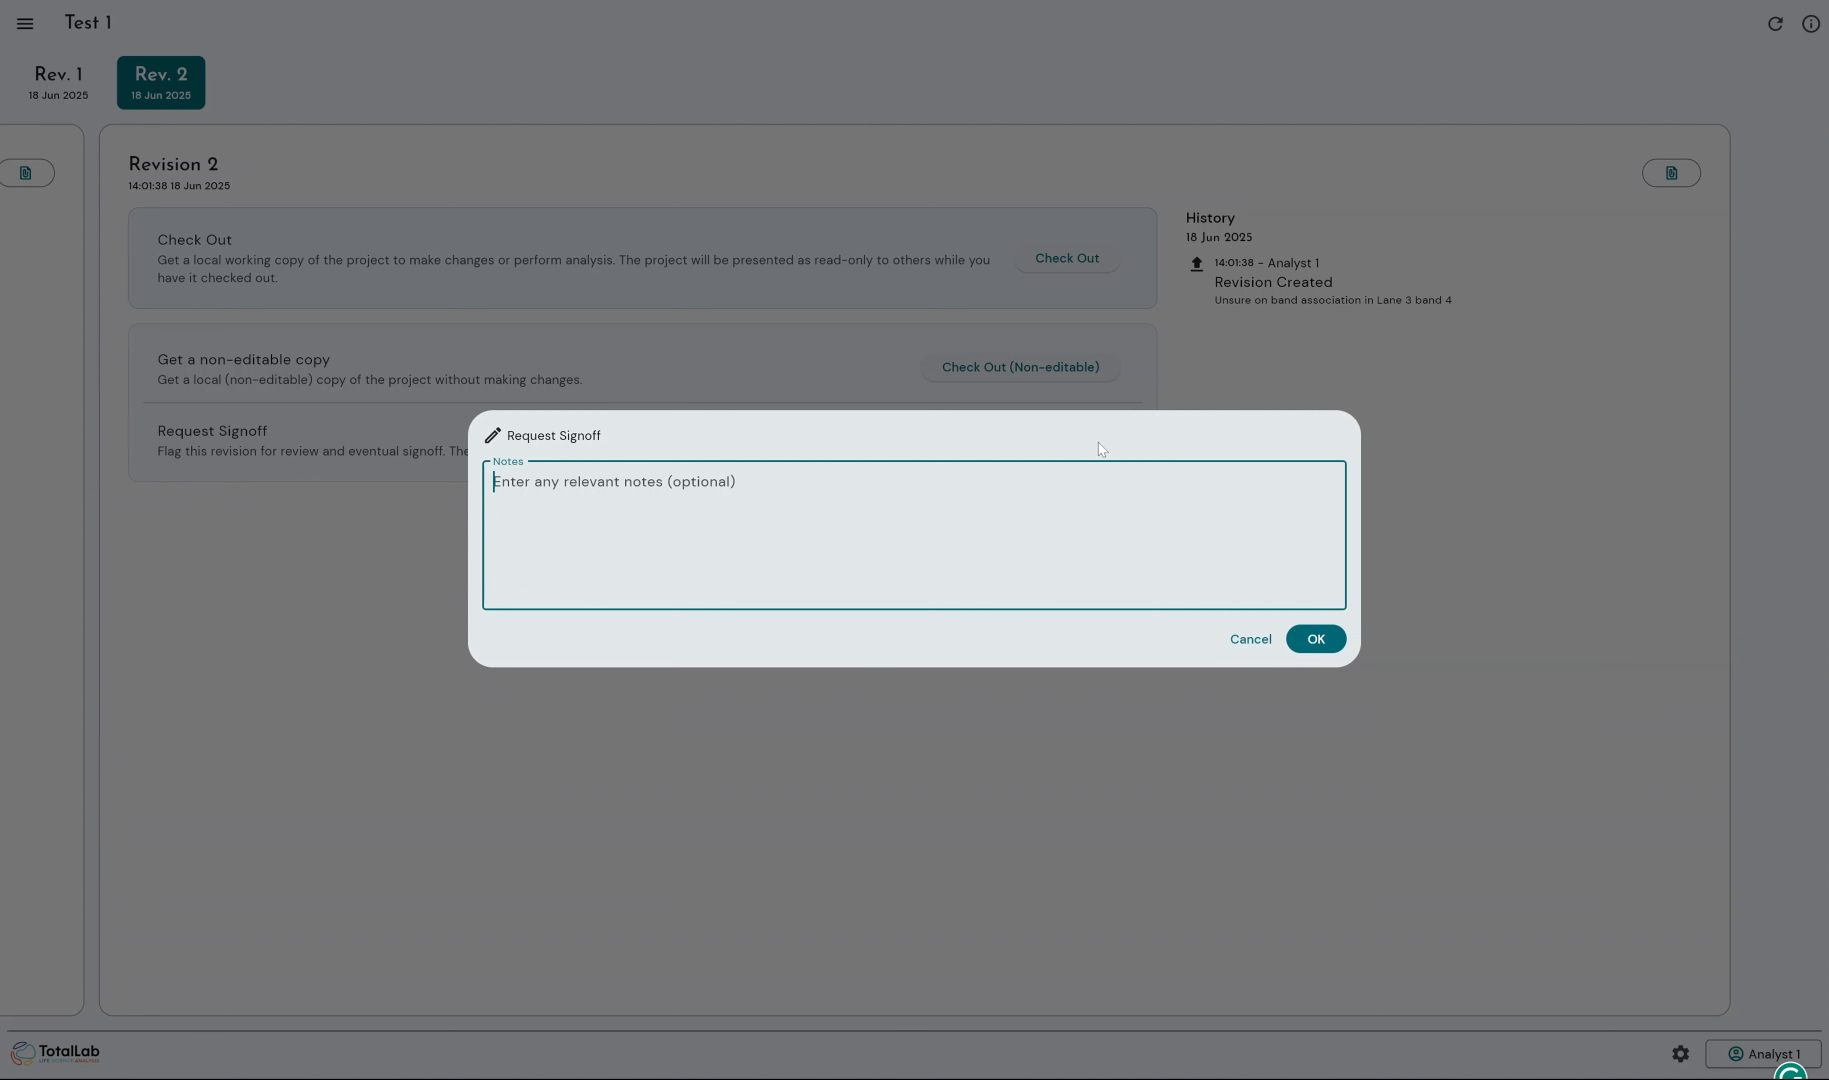
text(Please signoff)
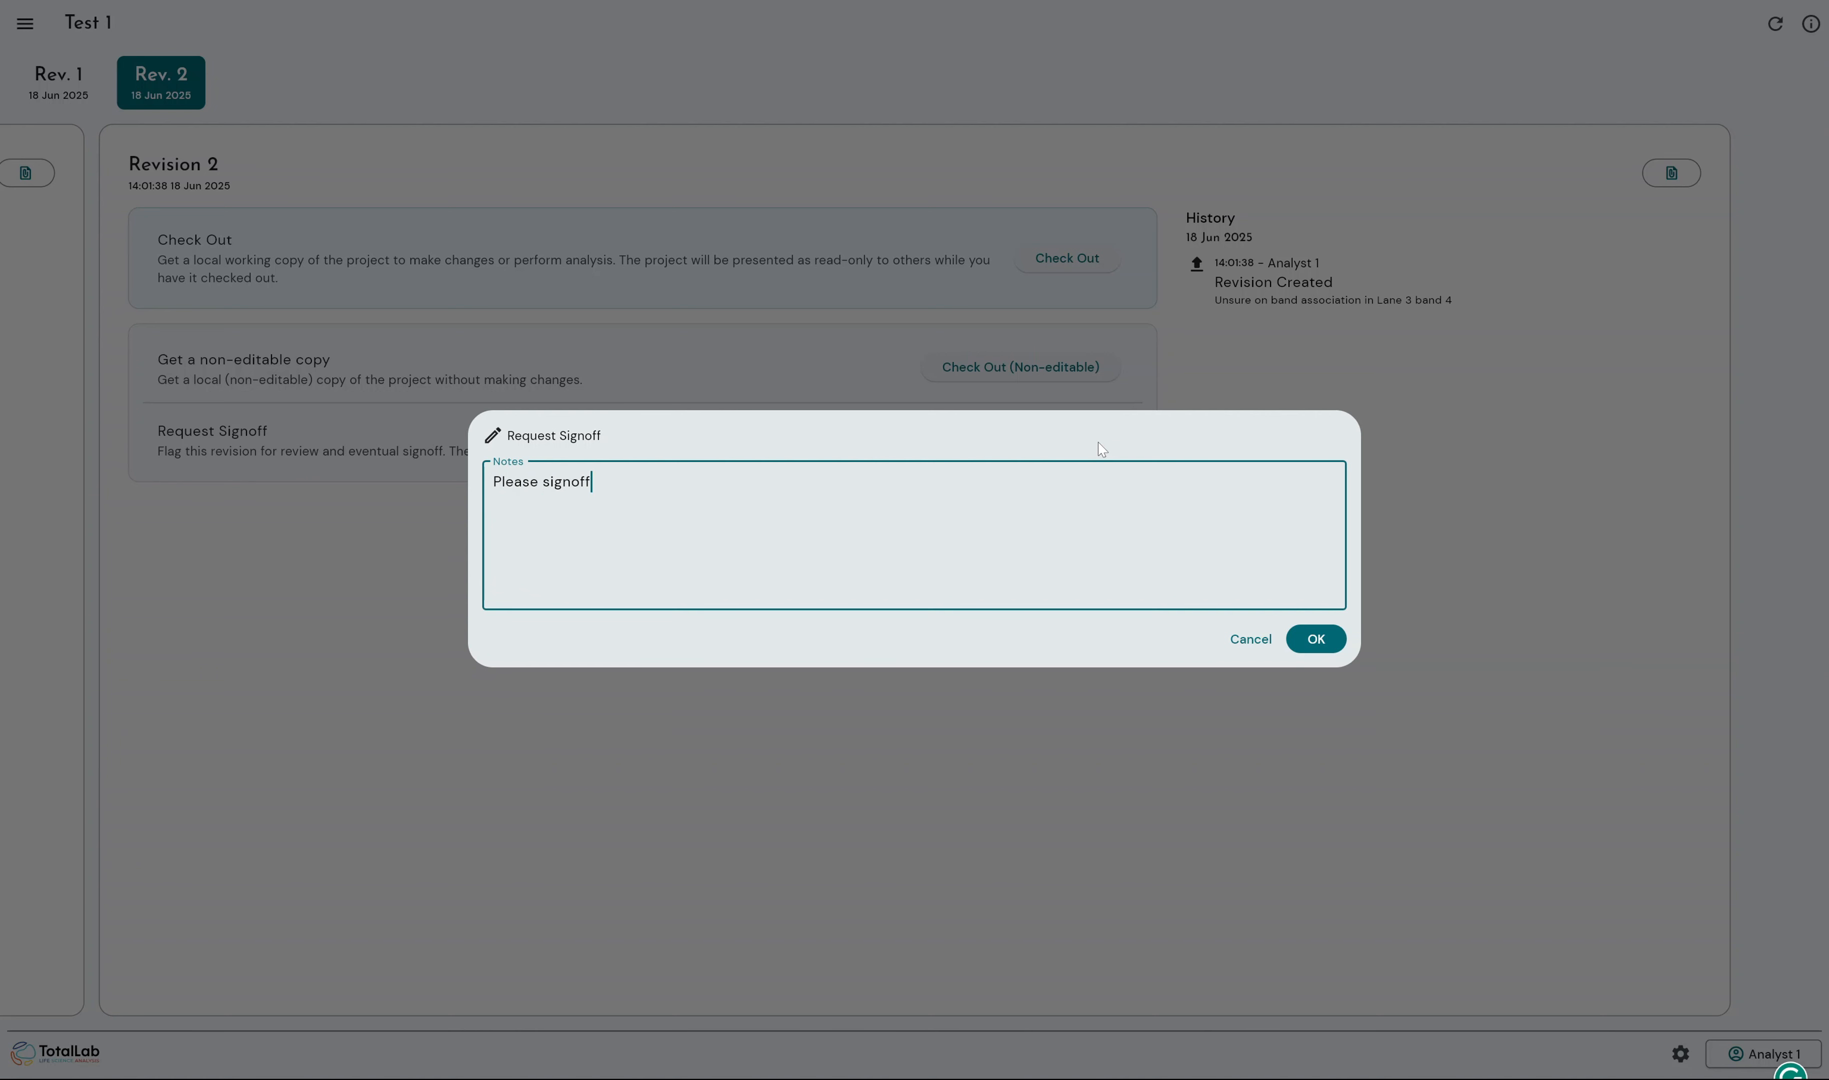
click(1317, 639)
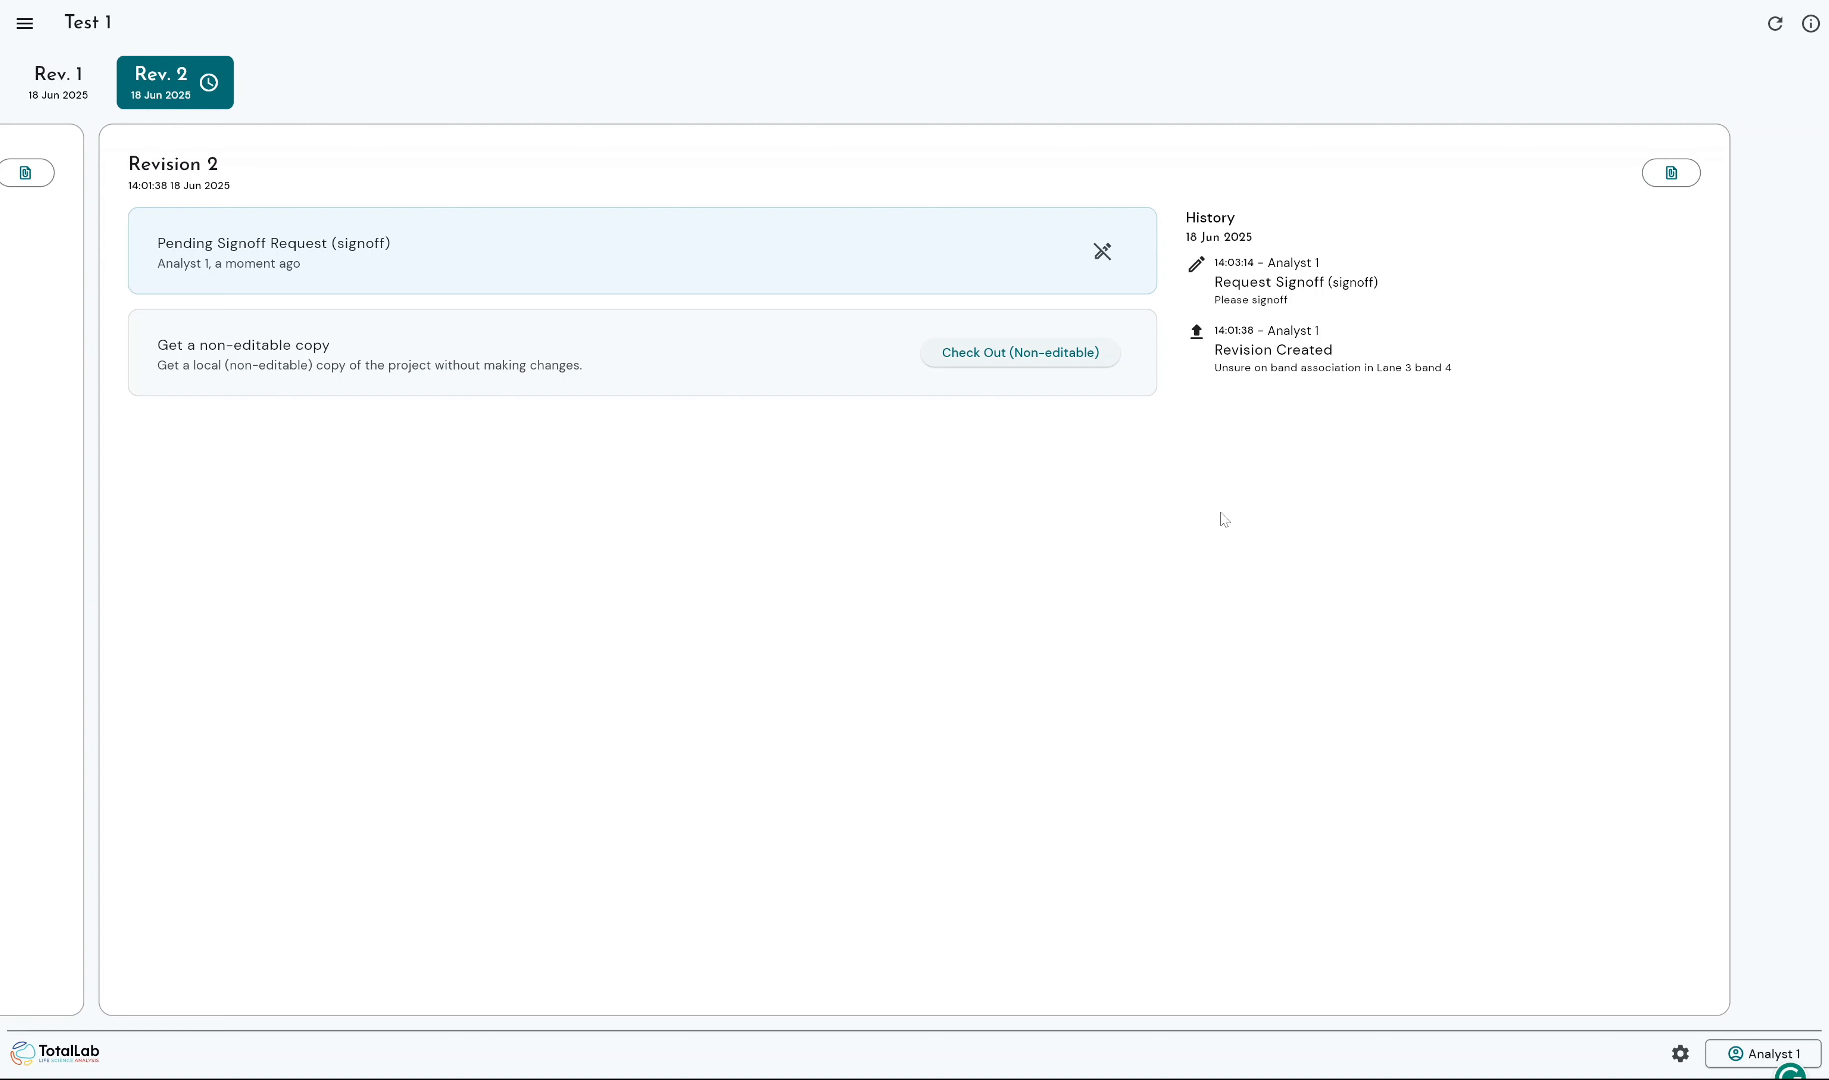
- Open the attachments of Revision 2
click(1673, 175)
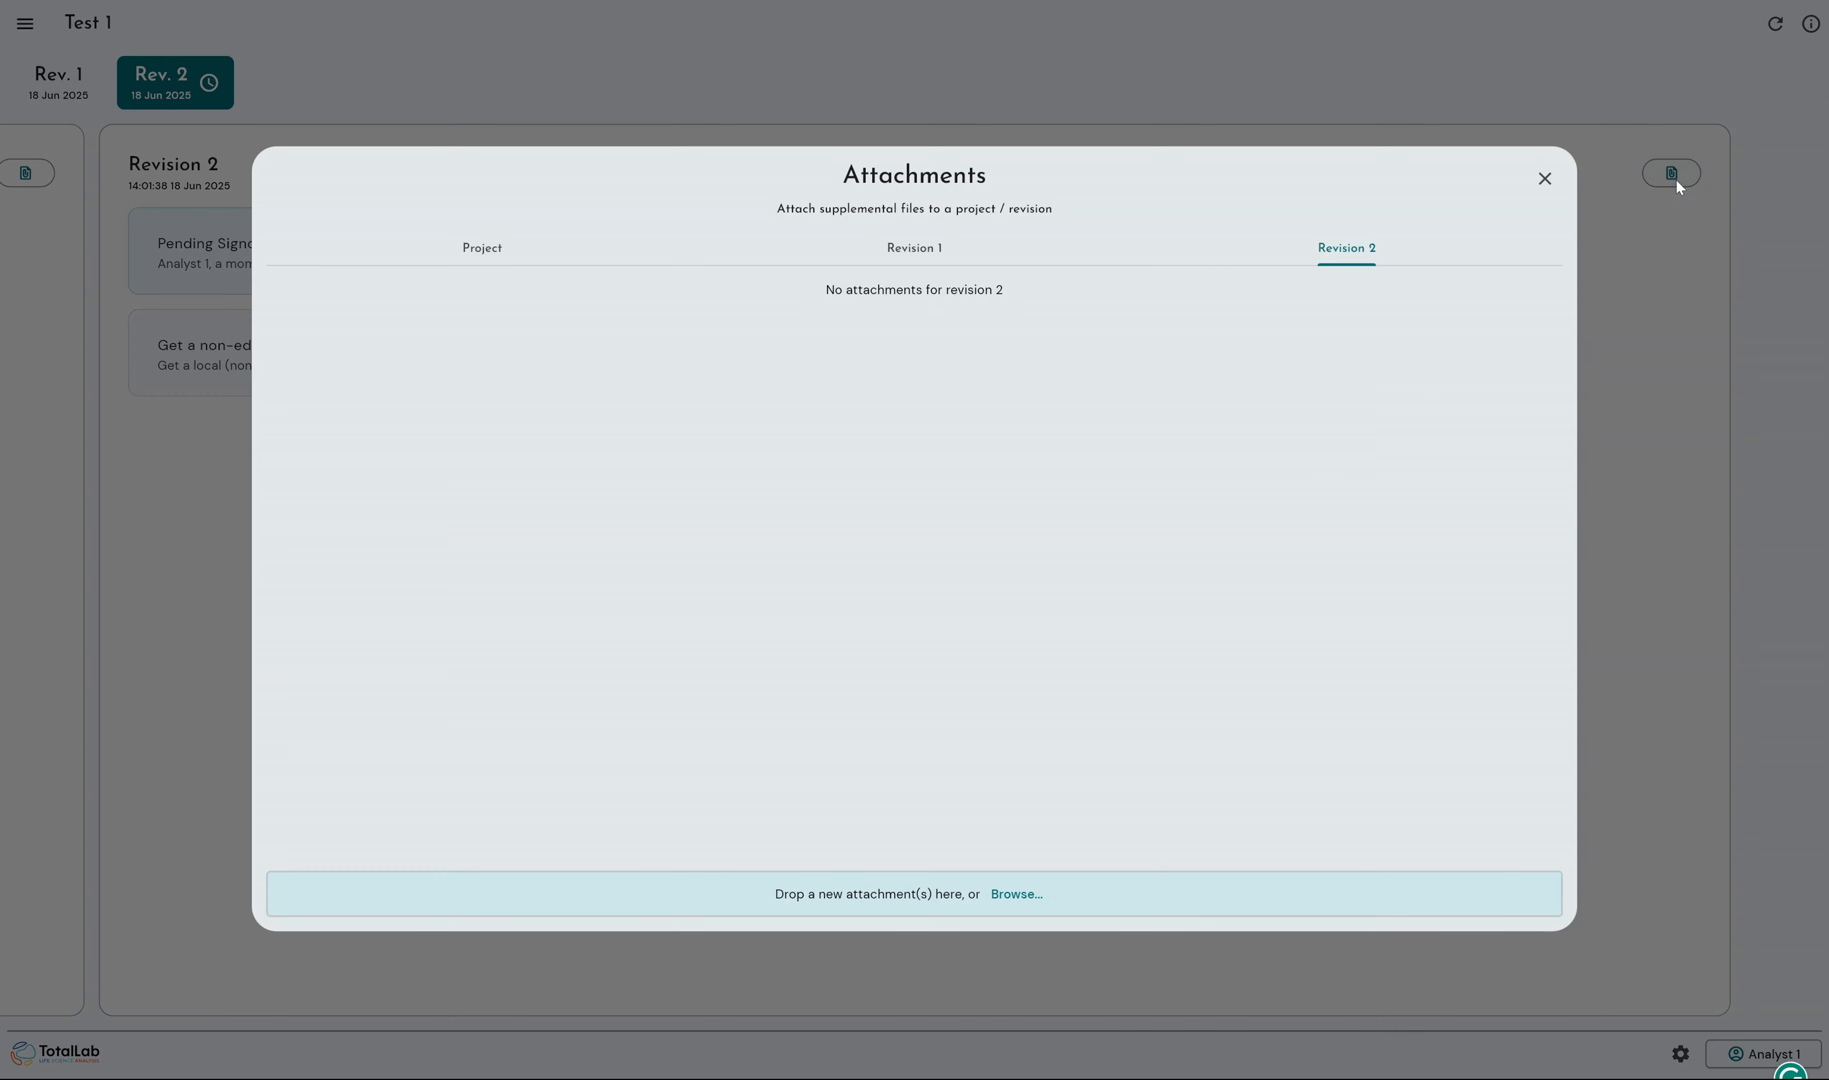